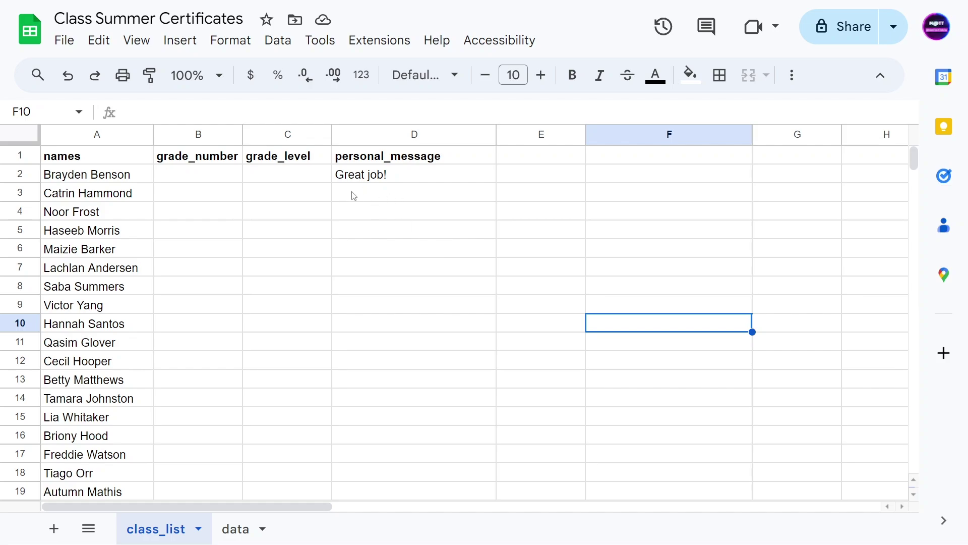
# Enter =RANDBETWEEN(1,8) in B2 for the first student's grade_number and copy the cell
pyautogui.scroll(-5, 127, 199)
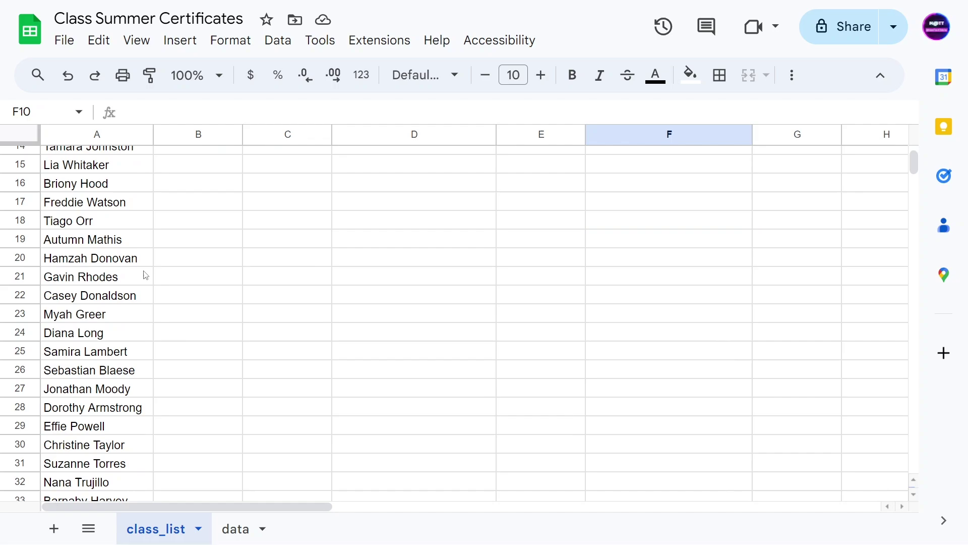
pyautogui.scroll(5, 145, 275)
pyautogui.click(182, 179)
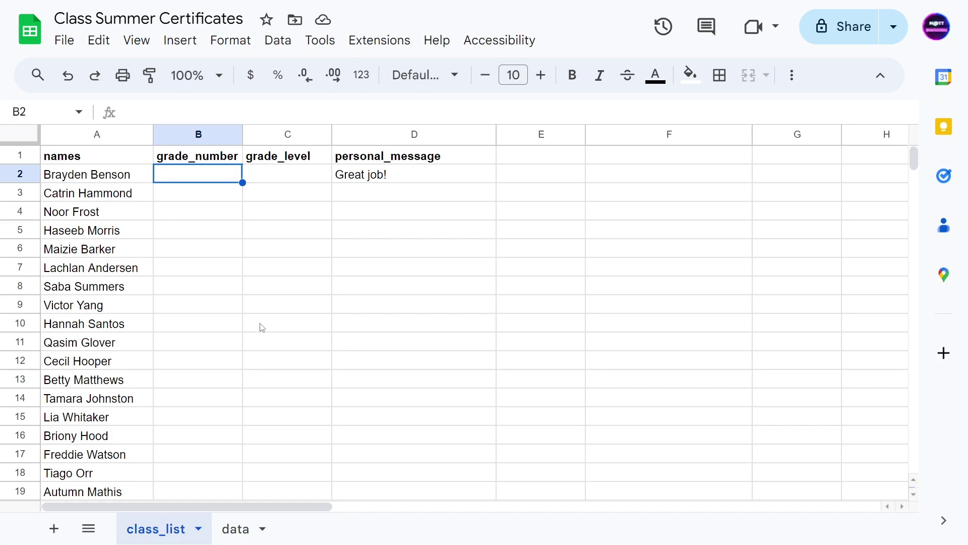
pyautogui.click(202, 285)
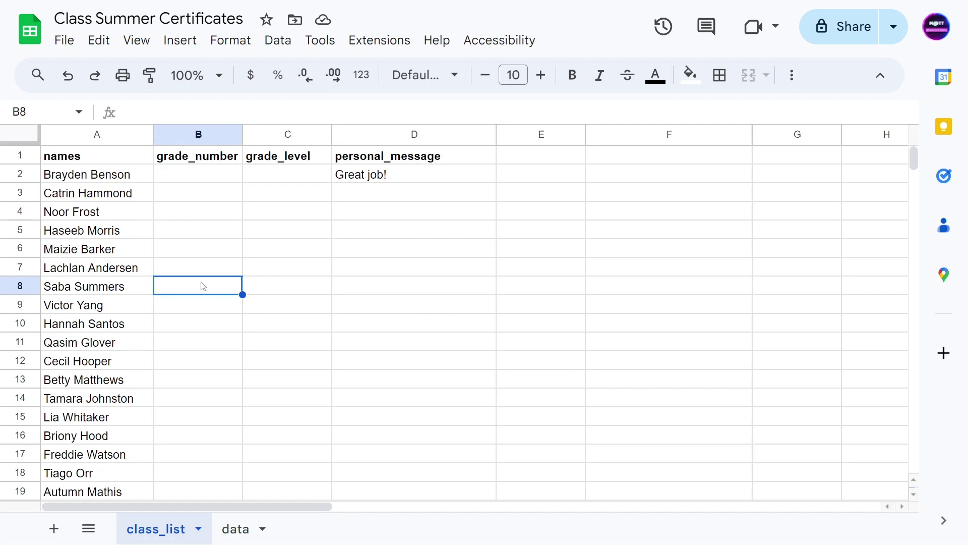
pyautogui.click(135, 176)
pyautogui.click(193, 177)
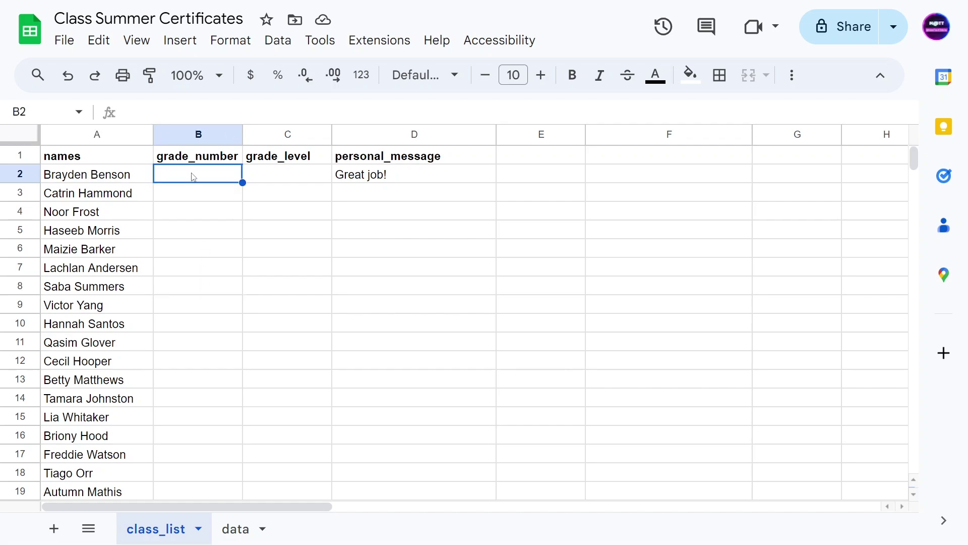
pyautogui.write('=randb')
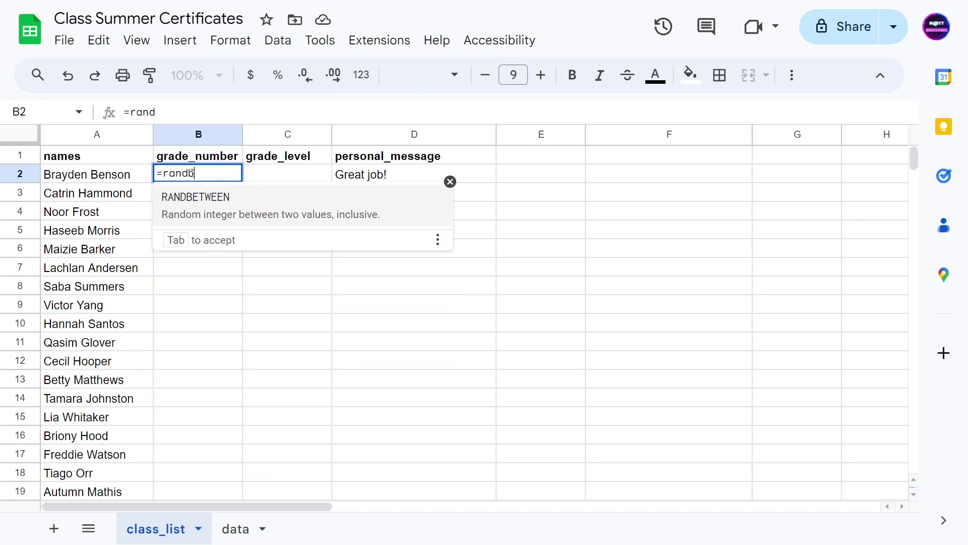
pyautogui.write('et')
pyautogui.press('Tab')
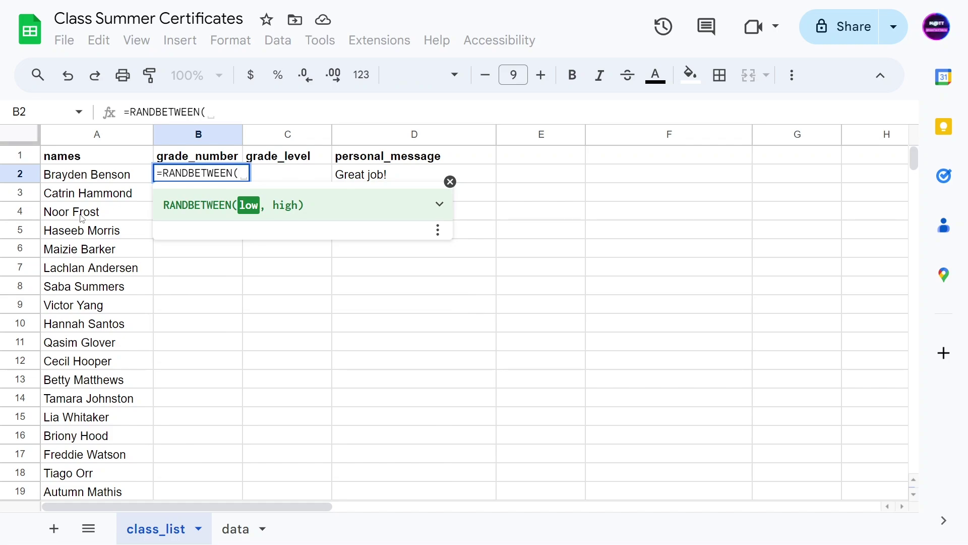
pyautogui.write('1,')
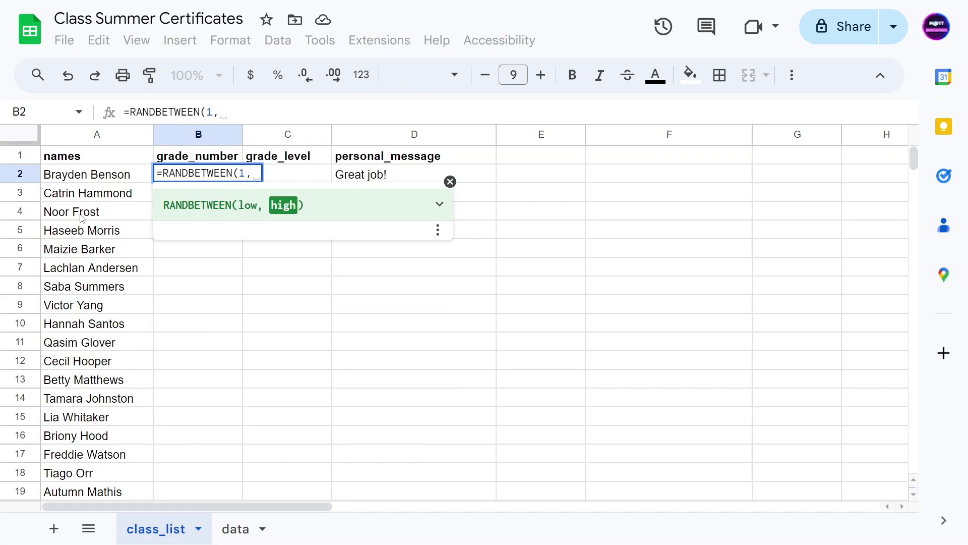
pyautogui.write('8)')
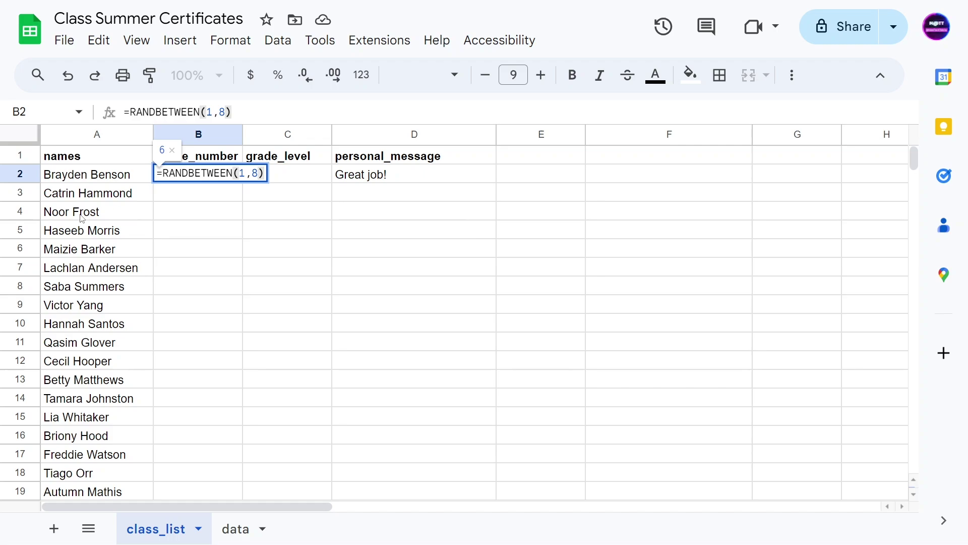
pyautogui.press('Return')
pyautogui.click(191, 177)
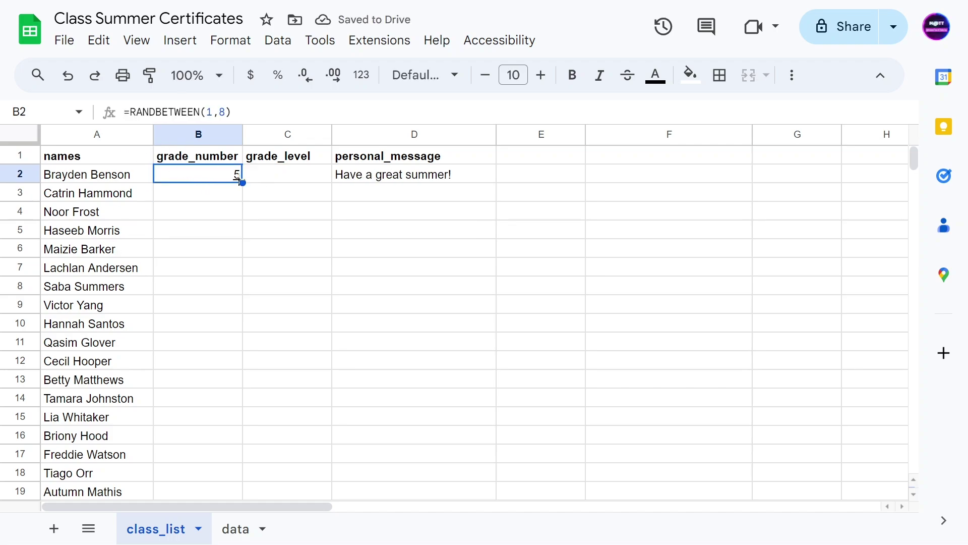
pyautogui.hotkey('ctrl', 'c')
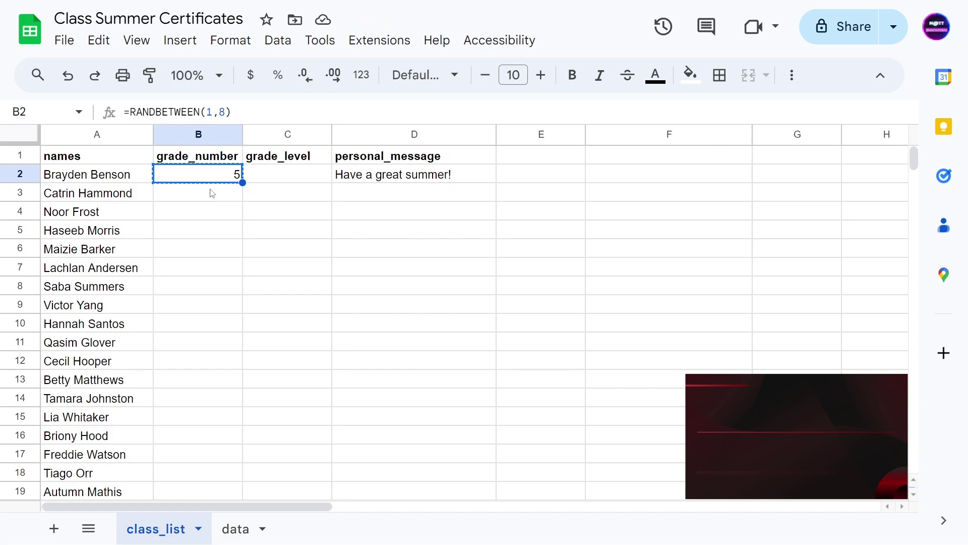
# Paste the RANDBETWEEN(1,8) formula into B2:B401 for every student
pyautogui.click(124, 183)
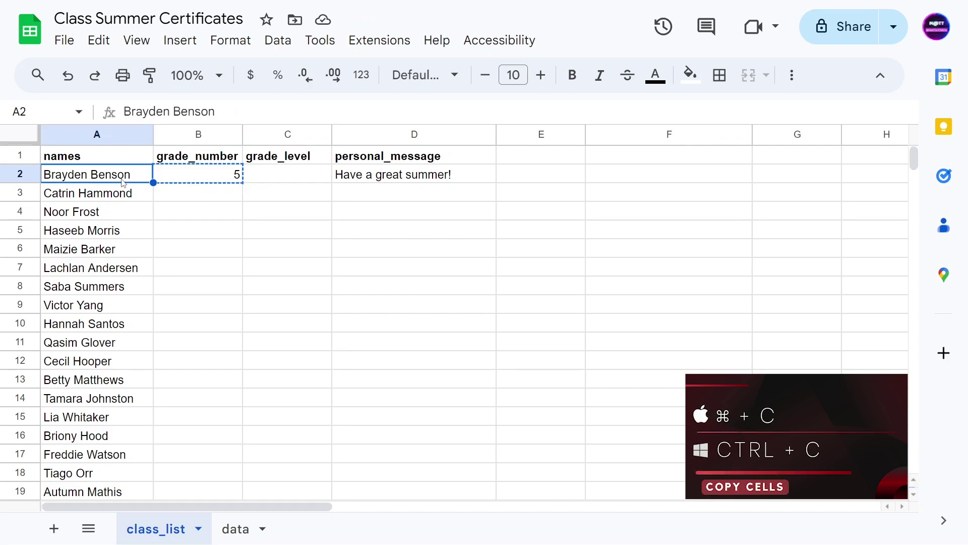
pyautogui.hotkey('ctrl', 'Down')
pyautogui.press('Right')
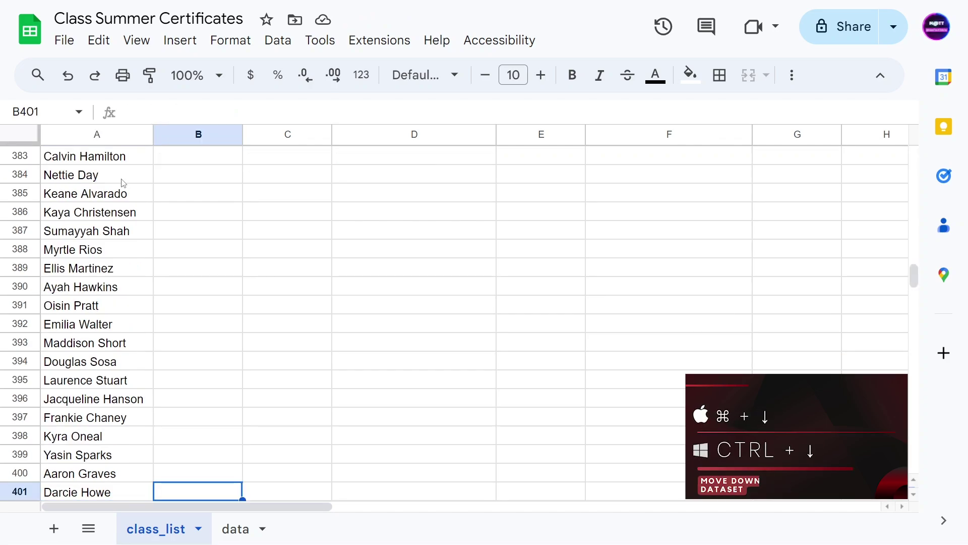
pyautogui.hotkey('ctrl', 'shift', 'Up')
pyautogui.hotkey('ctrl', 'v')
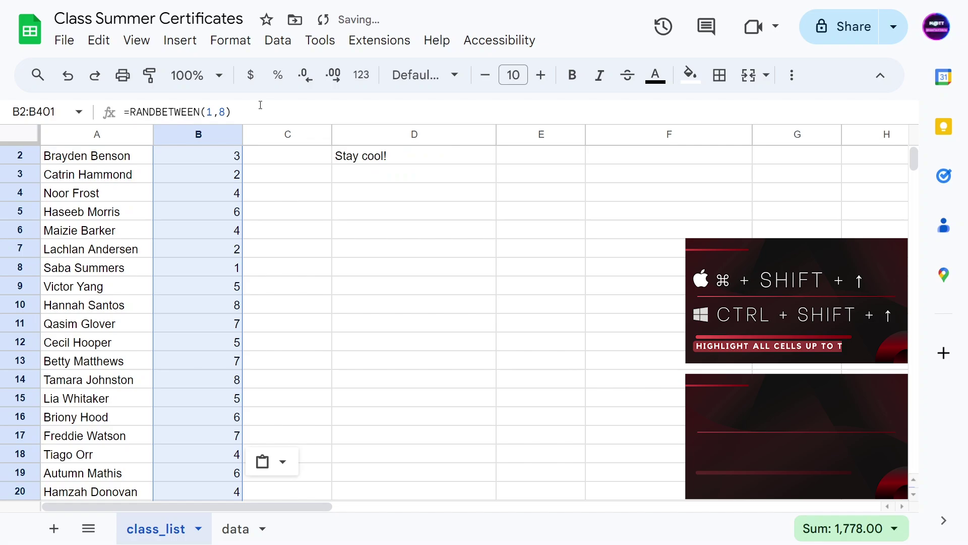
pyautogui.click(190, 377)
# Return to the top of the sheet, select C2 and recalculate the random grade numbers
pyautogui.scroll(-10, 187, 411)
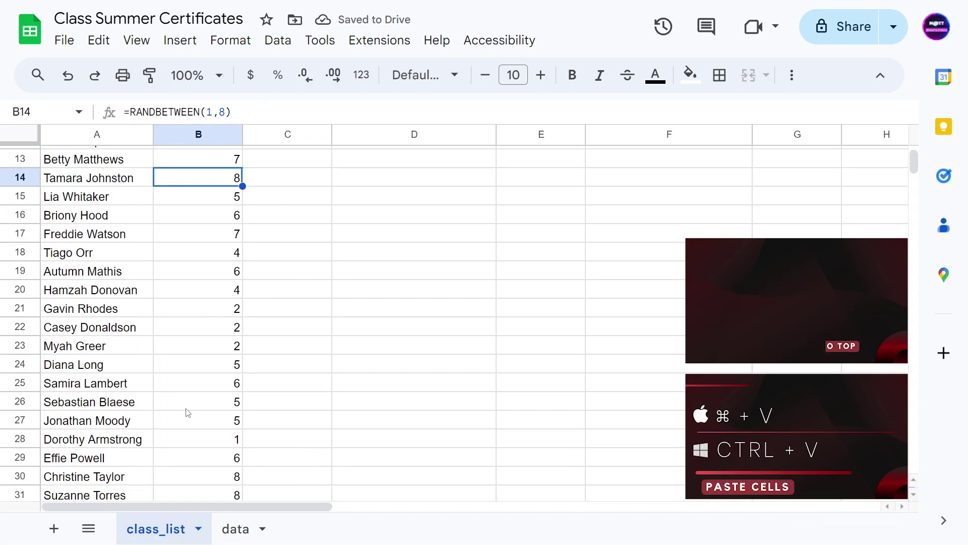
pyautogui.hotkey('ctrl', 'Up')
pyautogui.press('Down')
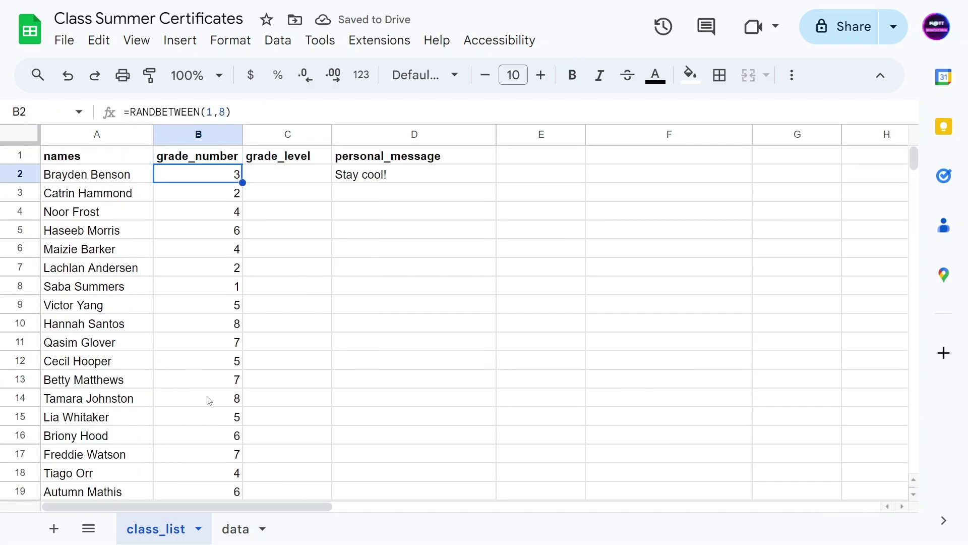
pyautogui.click(271, 181)
pyautogui.click(285, 202)
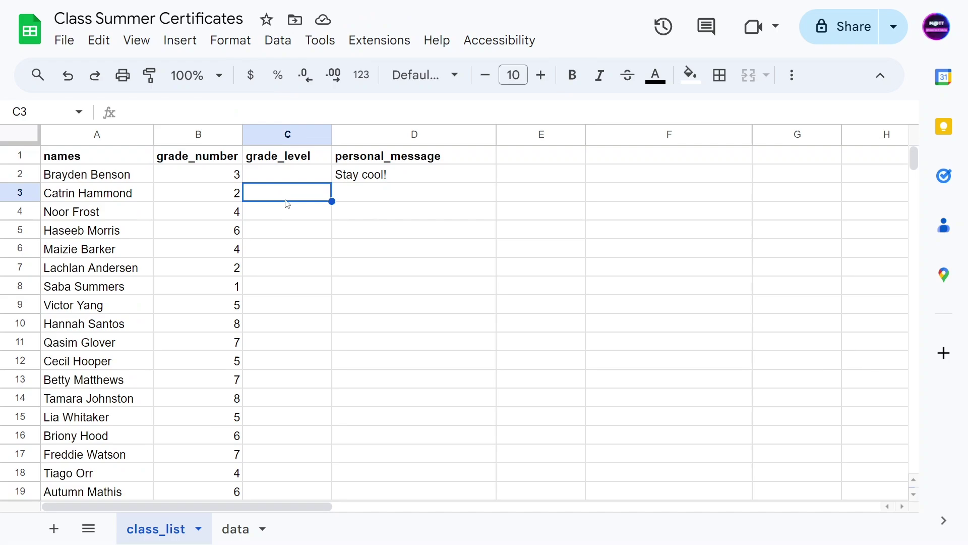
pyautogui.click(278, 181)
pyautogui.press('Delete')
pyautogui.press('Delete')
pyautogui.press('Delete')
pyautogui.press('Delete')
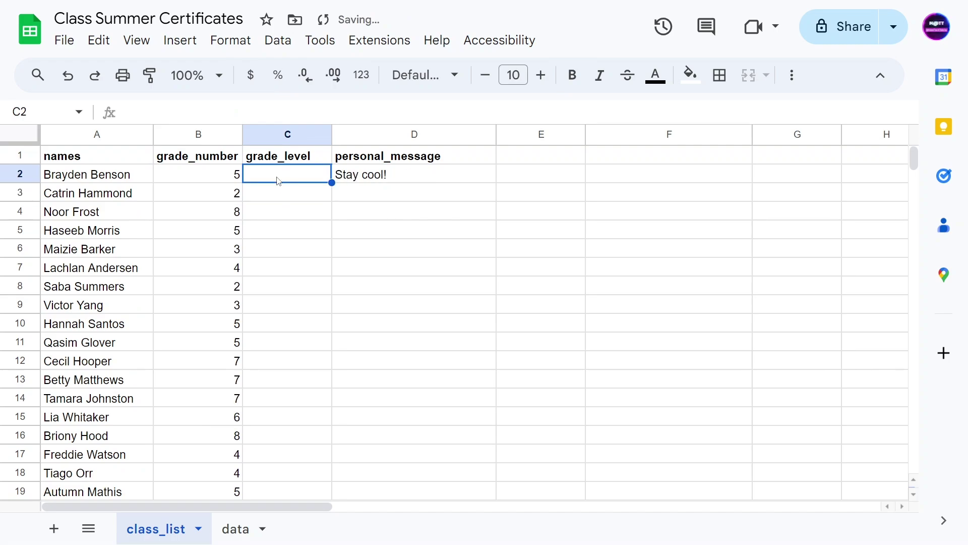
pyautogui.press('Delete')
pyautogui.press('Delete')
pyautogui.press('Delete')
pyautogui.press('Delete')
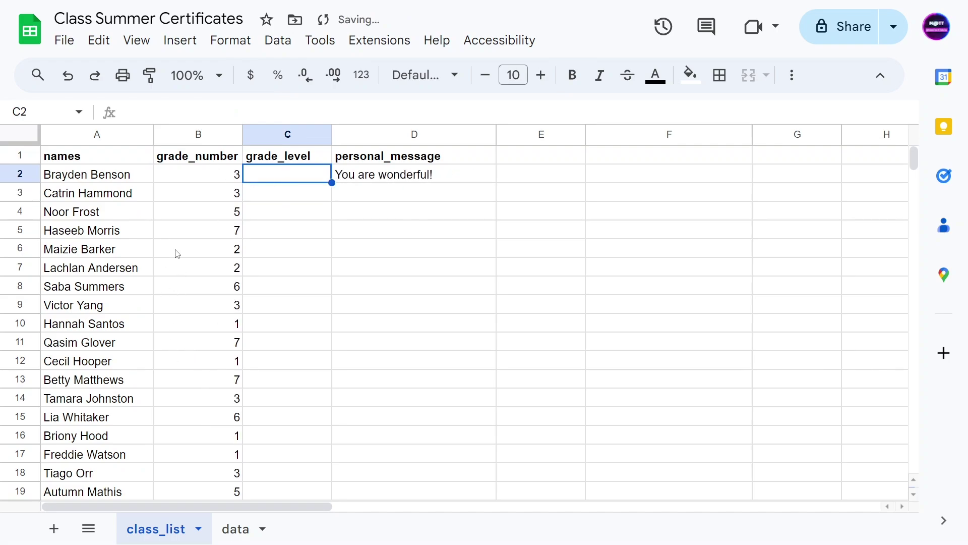
pyautogui.press('Delete')
pyautogui.press('Delete')
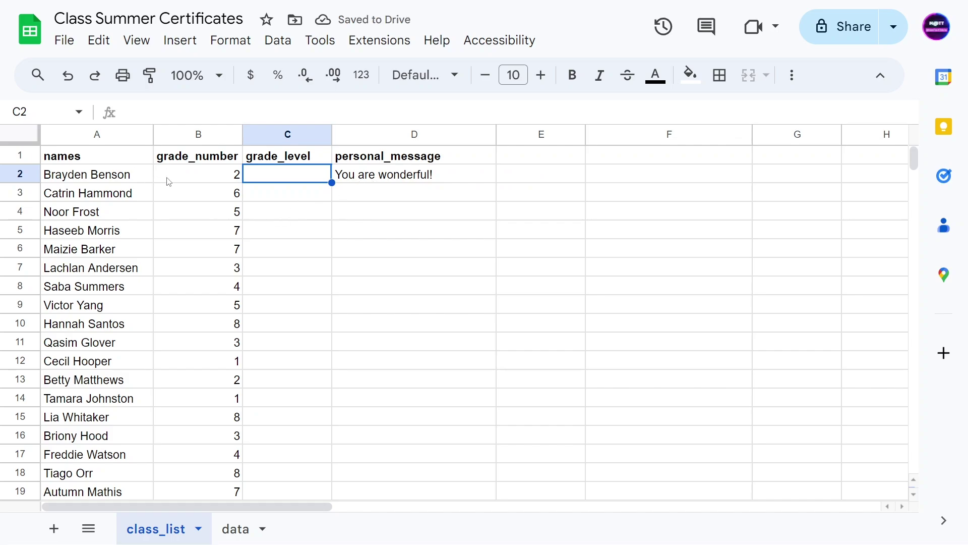
# In C2, enter =XLOOKUP(B2,data!B:B,data!D:D) to return the student's grade label
pyautogui.click(277, 215)
pyautogui.click(273, 173)
pyautogui.write('=')
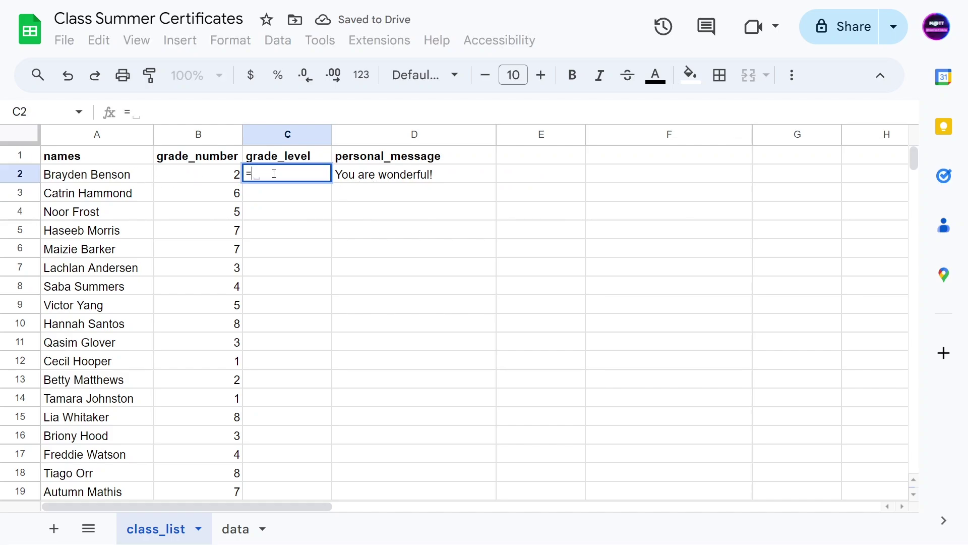
pyautogui.write('x')
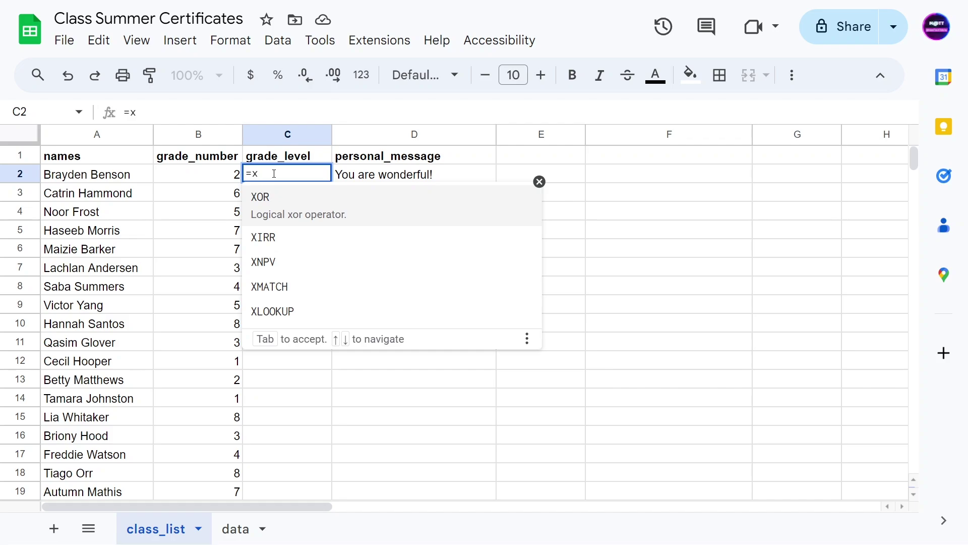
pyautogui.click(262, 296)
pyautogui.click(226, 179)
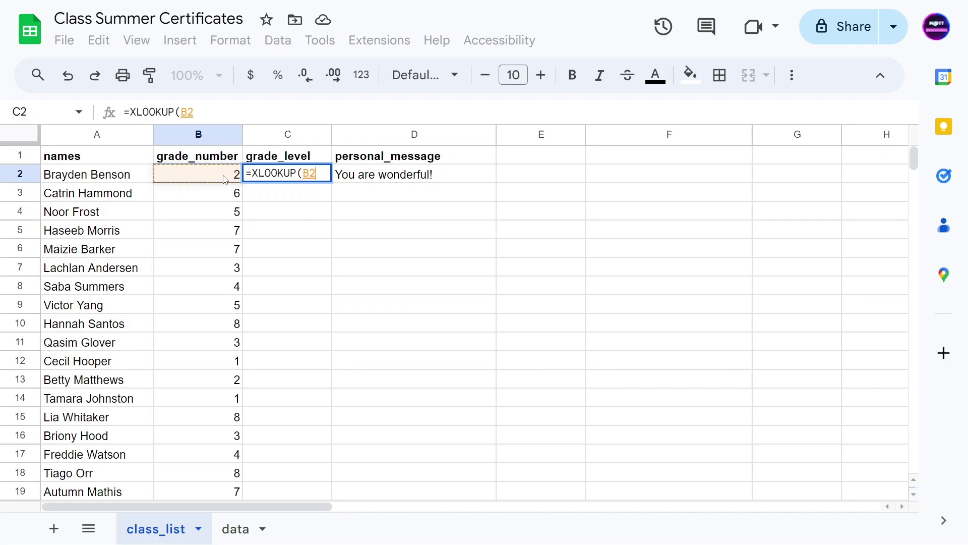
pyautogui.write(',')
pyautogui.click(237, 529)
pyautogui.moveTo(353, 323); pyautogui.dragTo(161, 174)
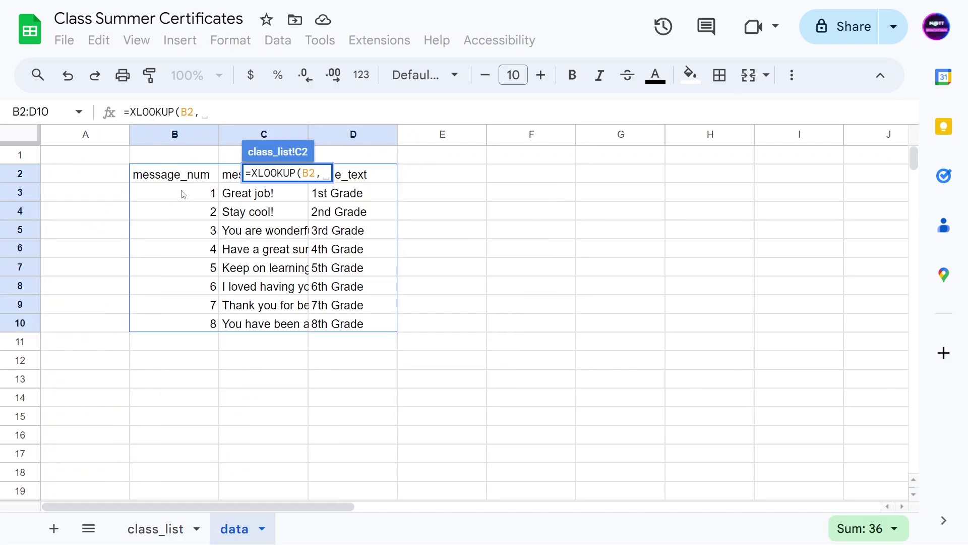
pyautogui.click(173, 137)
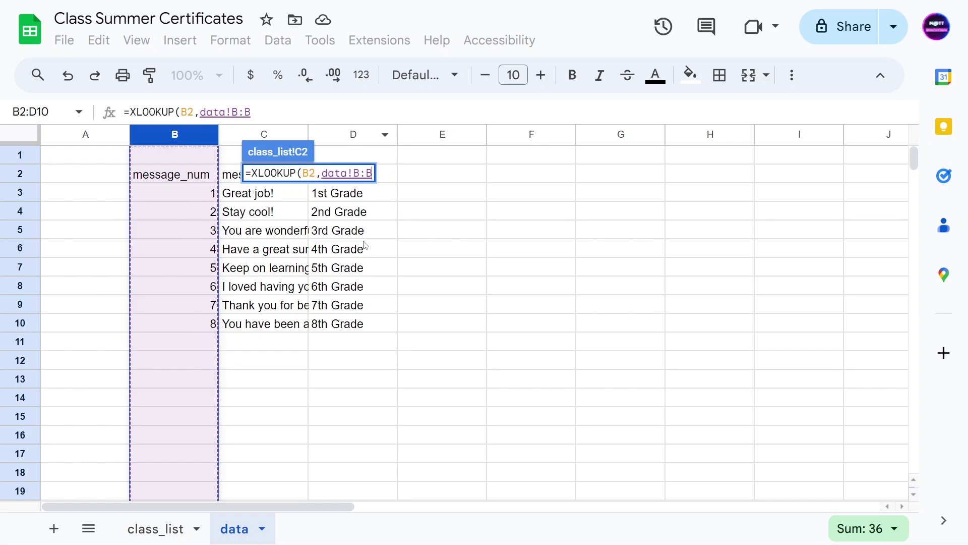
pyautogui.write(',')
pyautogui.click(341, 137)
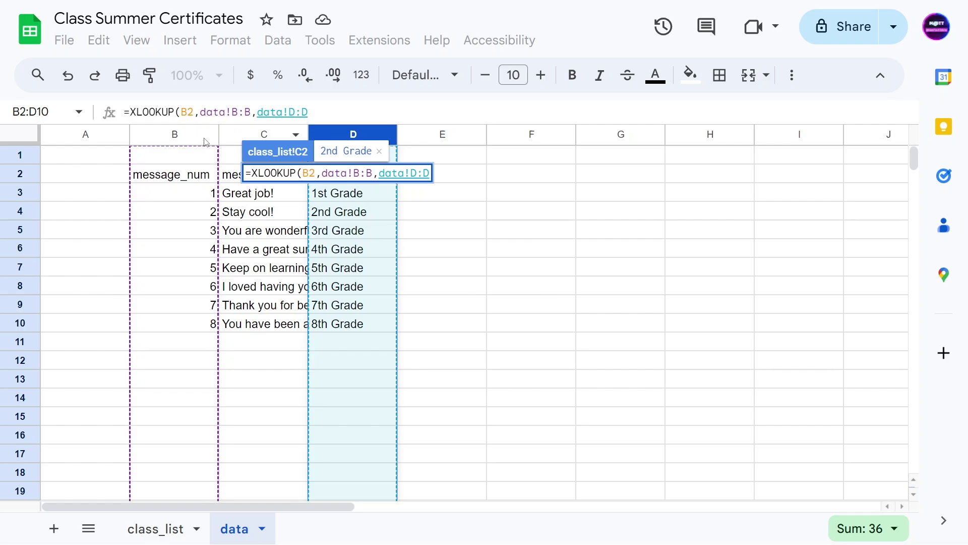
pyautogui.press('Return')
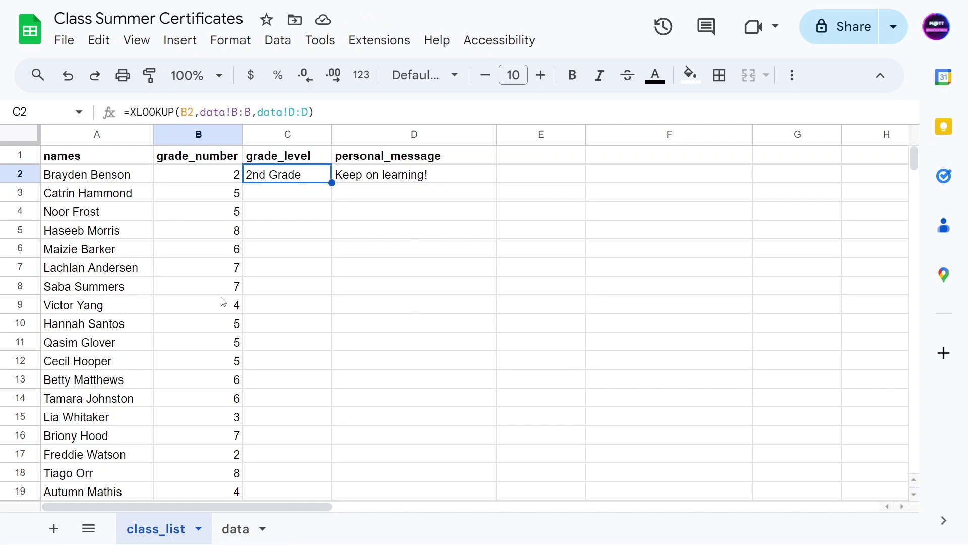
# Fill the grade_level lookup down to row 401 and check the copied formulas
pyautogui.doubleClick(332, 182)
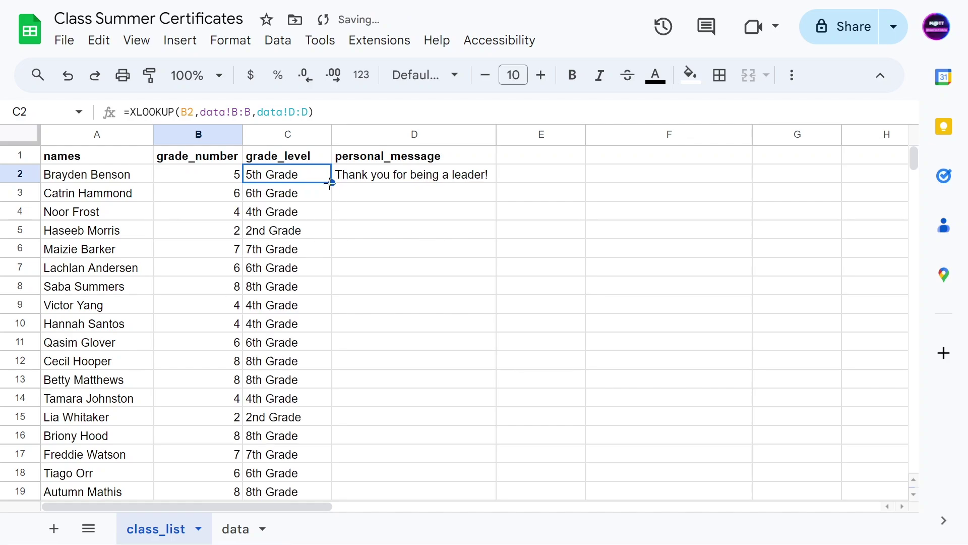
pyautogui.click(272, 210)
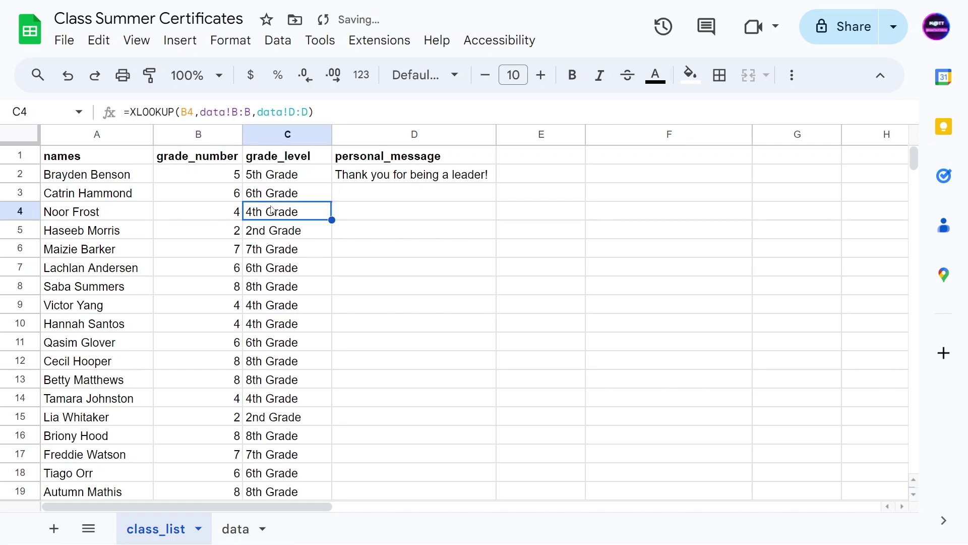
pyautogui.hotkey('ctrl', 'Down')
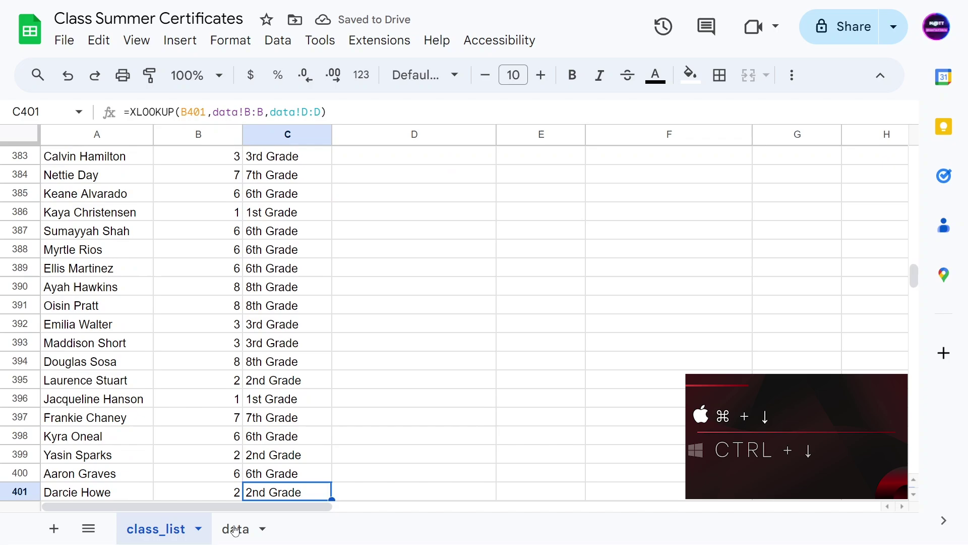
pyautogui.hotkey('ctrl', 'Up')
pyautogui.press('Down')
pyautogui.press('Right')
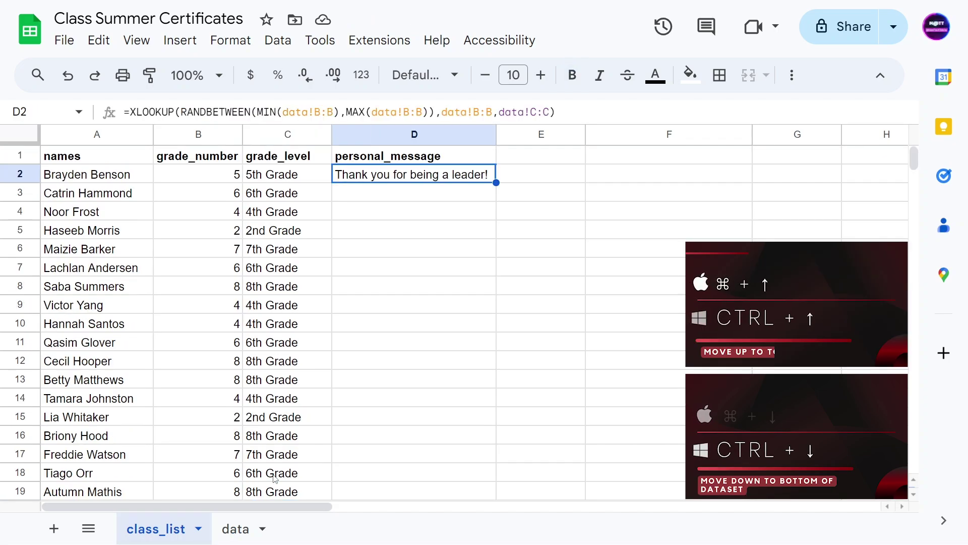
# Inspect D2's random message formula, previewing its MIN of data!B:B part
pyautogui.click(424, 231)
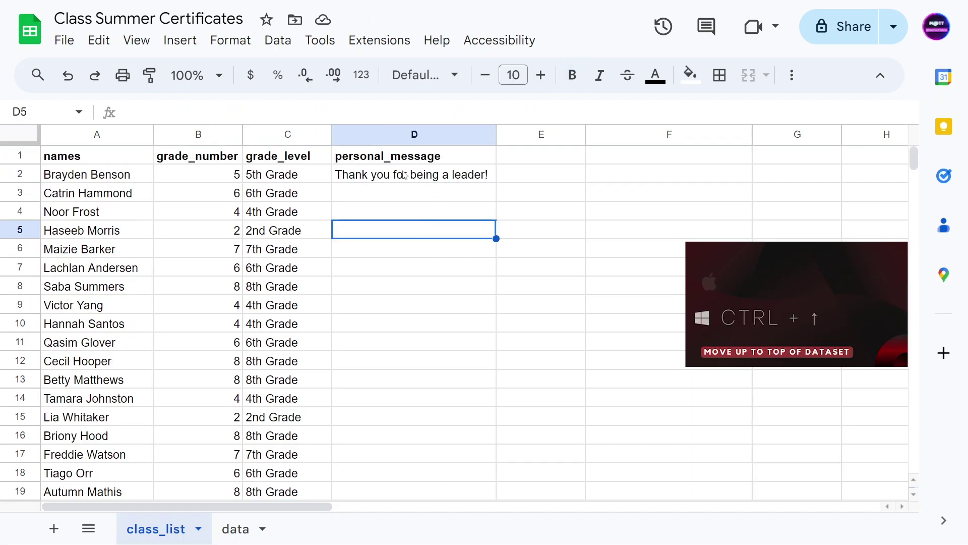
pyautogui.click(405, 176)
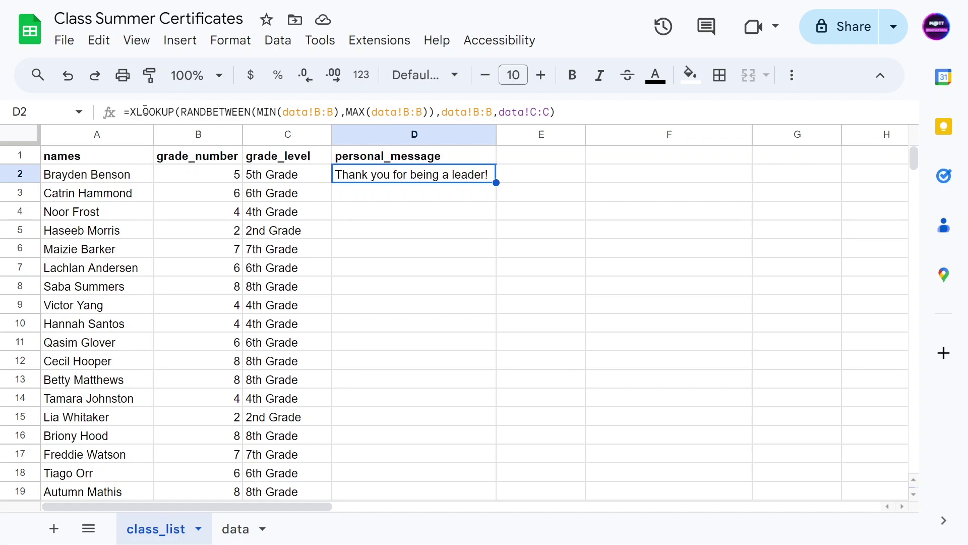
pyautogui.click(302, 170)
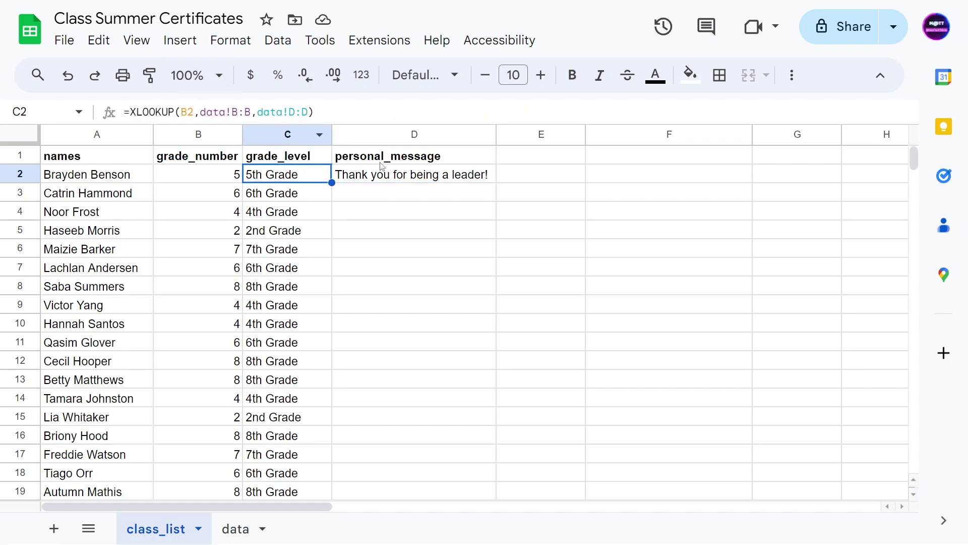
pyautogui.press('Right')
pyautogui.doubleClick(203, 111)
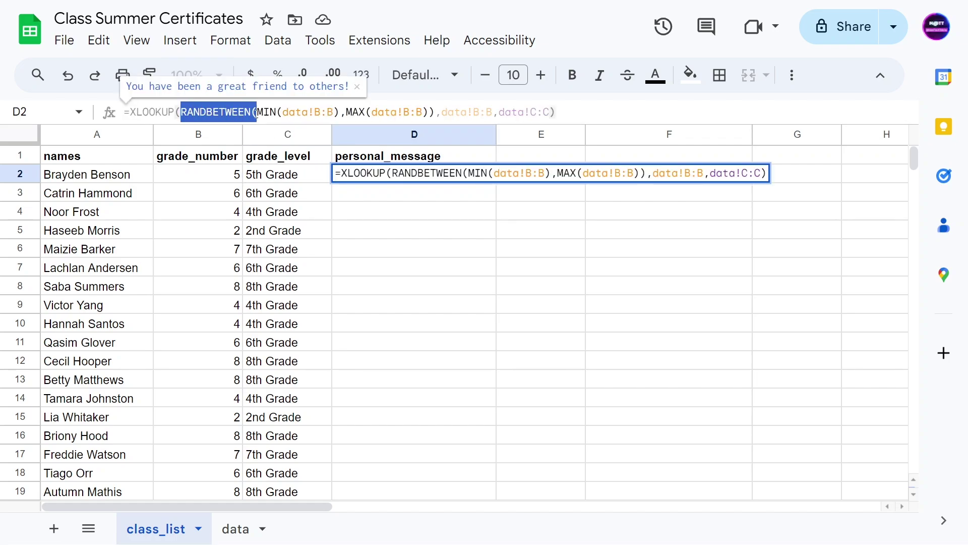
pyautogui.doubleClick(269, 111)
pyautogui.hotkey('shift', 'Right')
pyautogui.hotkey('shift', 'Right')
pyautogui.hotkey('shift', 'Right')
pyautogui.hotkey('shift', 'Right')
pyautogui.hotkey('shift', 'Right')
pyautogui.hotkey('shift', 'Right')
pyautogui.hotkey('shift', 'Right')
pyautogui.hotkey('shift', 'Right')
pyautogui.hotkey('shift', 'Right')
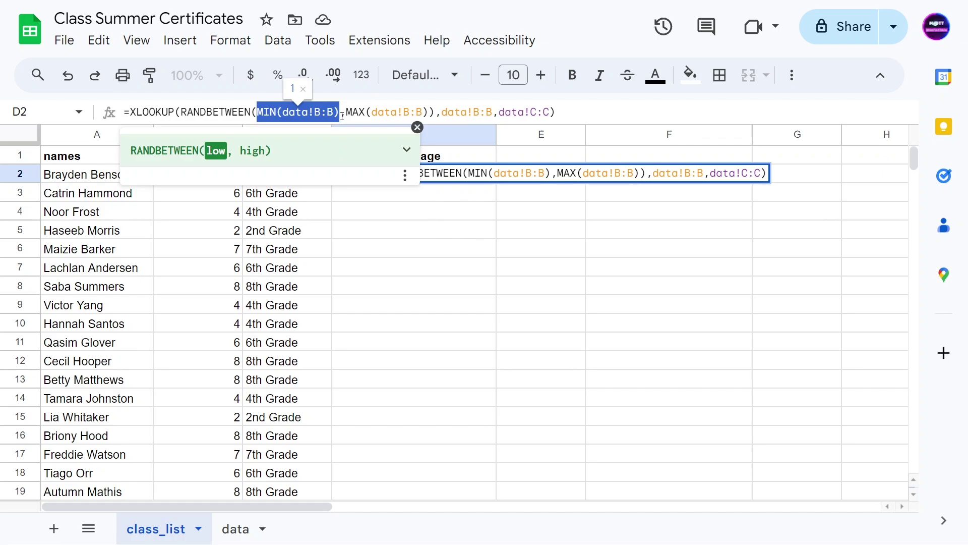
# On the data sheet, widen the message column and add message 9, 'Hmm try again.'
pyautogui.click(235, 528)
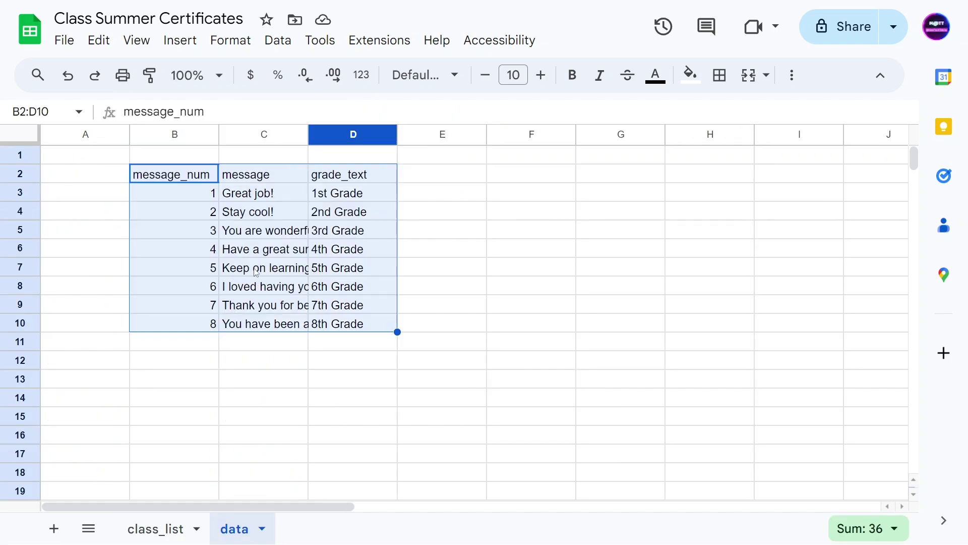
pyautogui.click(199, 330)
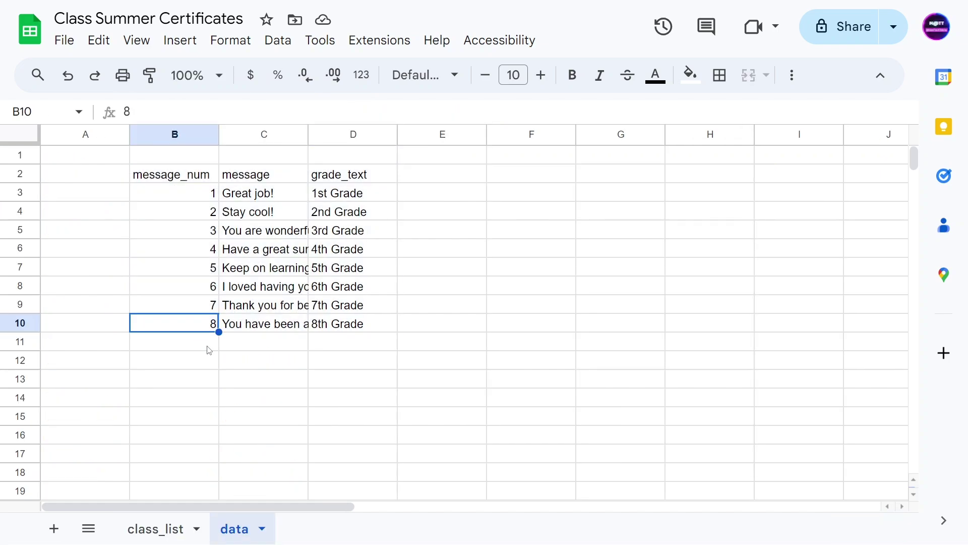
pyautogui.moveTo(308, 134); pyautogui.dragTo(360, 134)
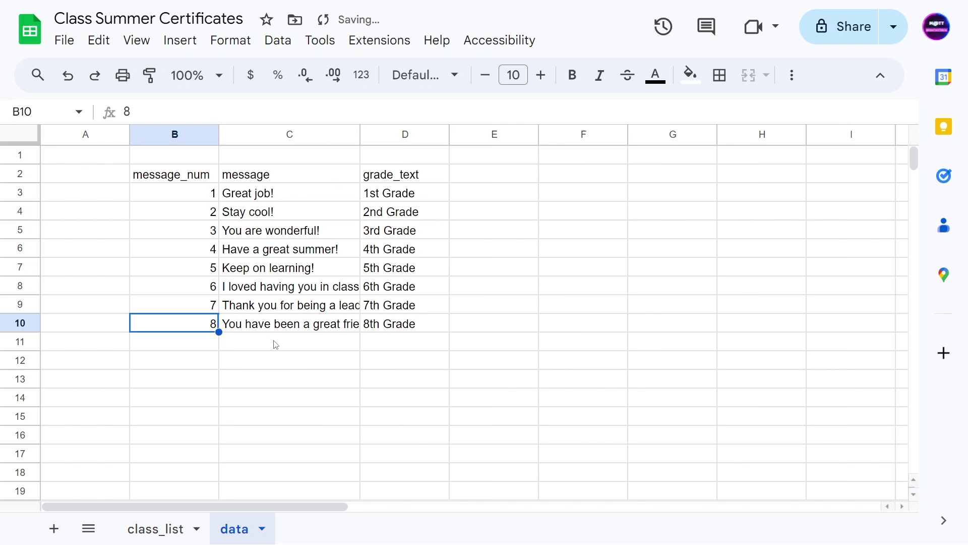
pyautogui.click(273, 341)
pyautogui.click(202, 343)
pyautogui.write('9')
pyautogui.click(289, 345)
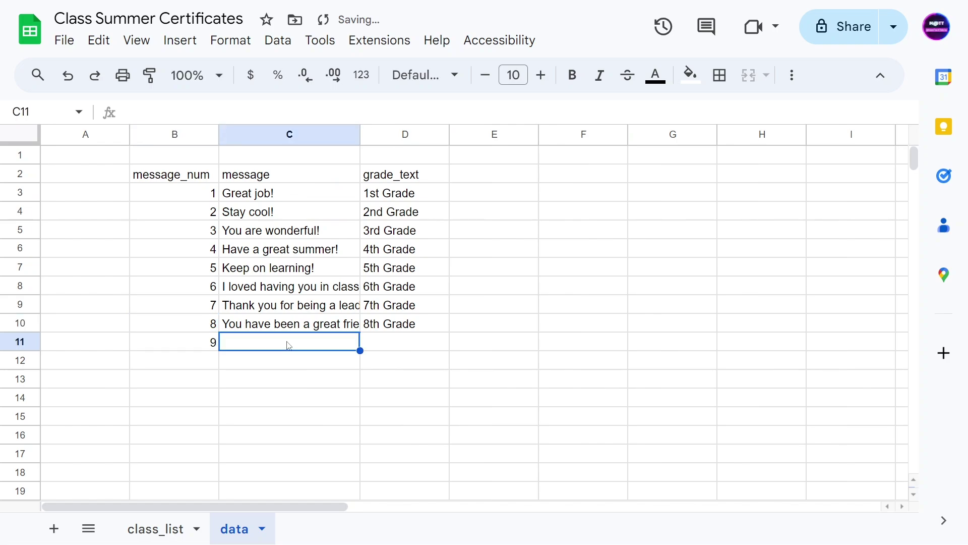
pyautogui.write('Hmm ')
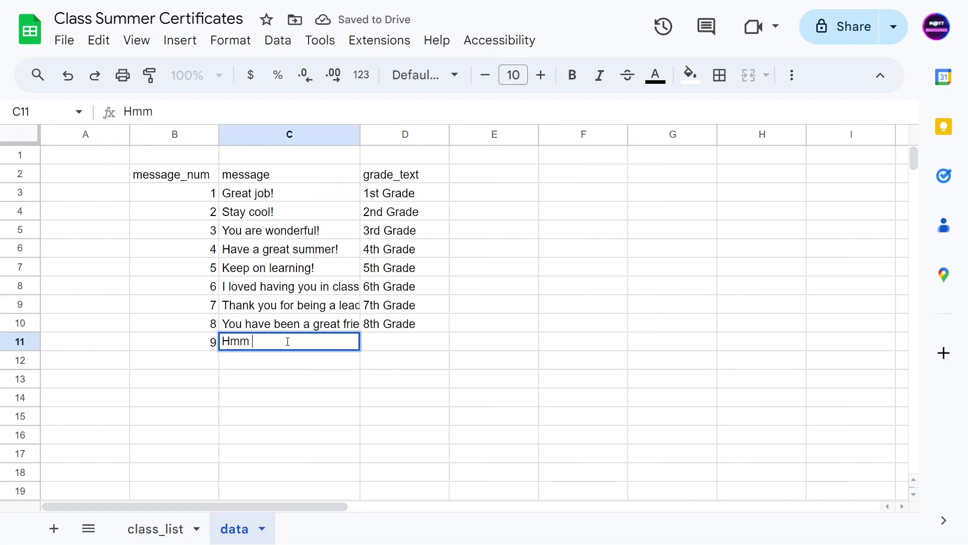
pyautogui.write('try again.')
pyautogui.press('Return')
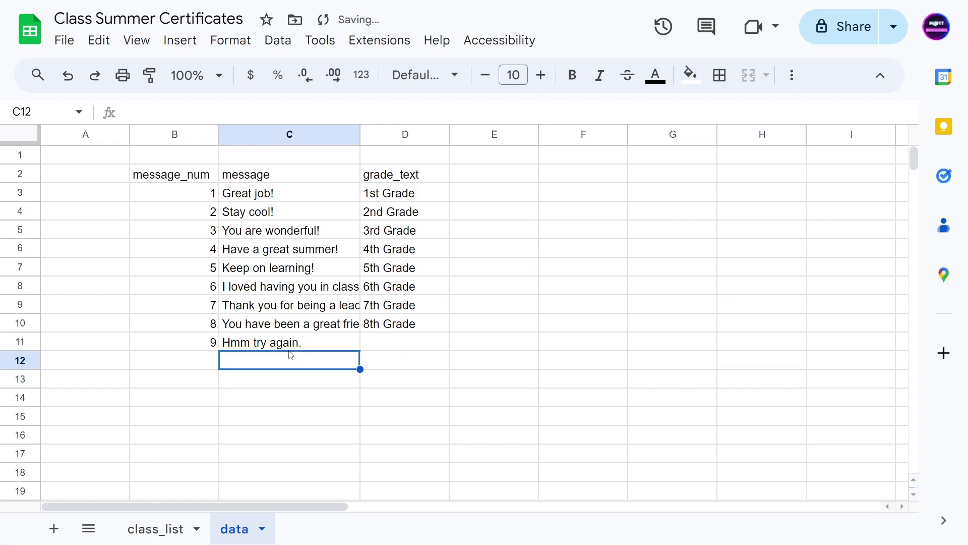
# Check D2's message on class_list, then undo the added ninth message
pyautogui.moveTo(187, 342); pyautogui.dragTo(262, 345)
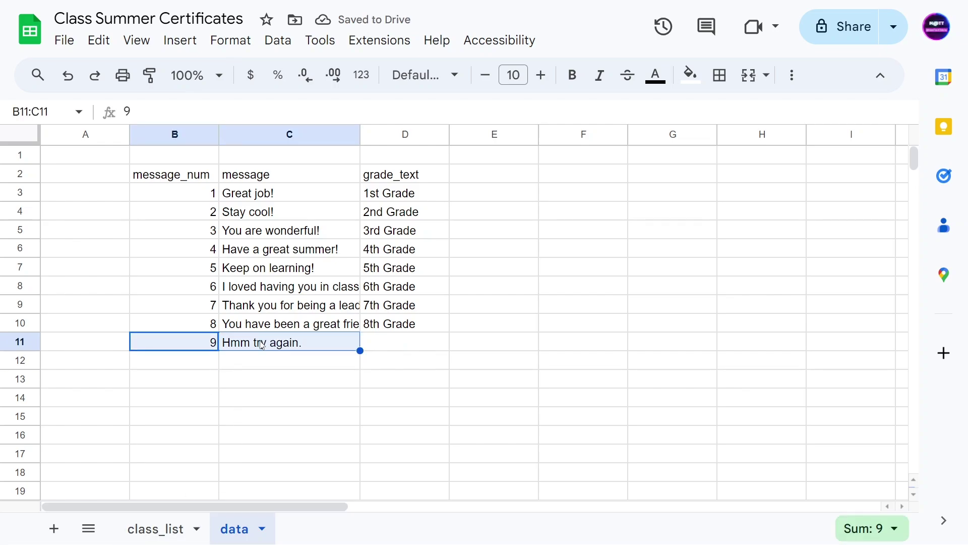
pyautogui.click(151, 527)
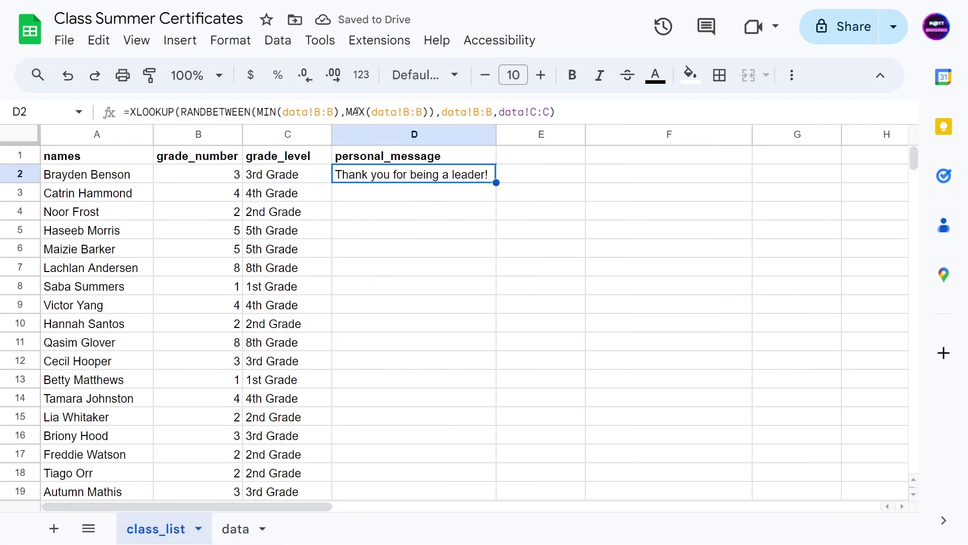
pyautogui.moveTo(346, 111); pyautogui.dragTo(429, 112)
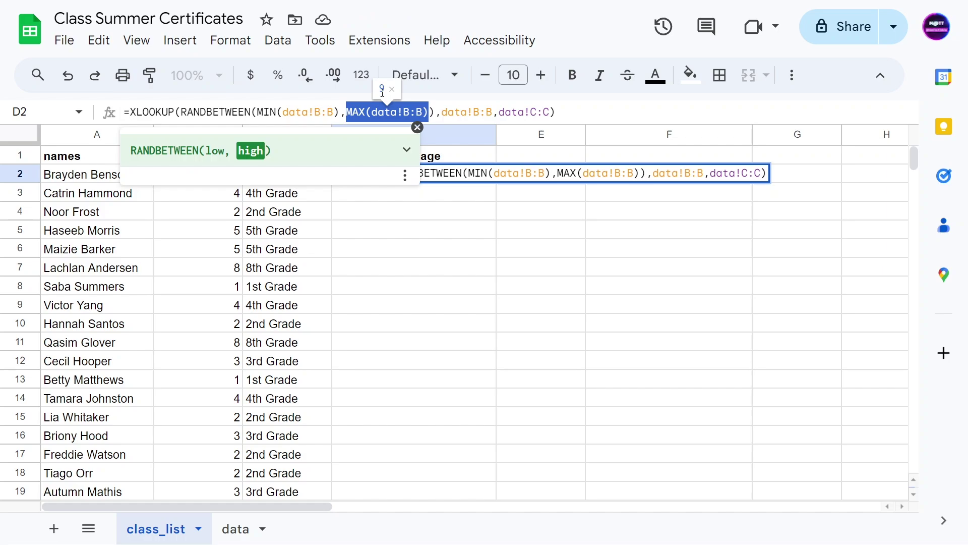
pyautogui.doubleClick(394, 233)
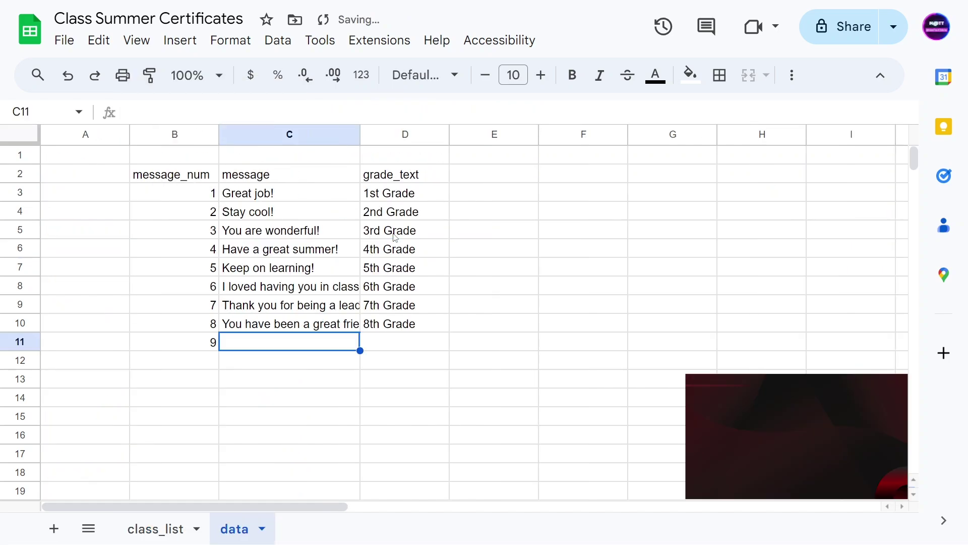
pyautogui.hotkey('ctrl', 'z')
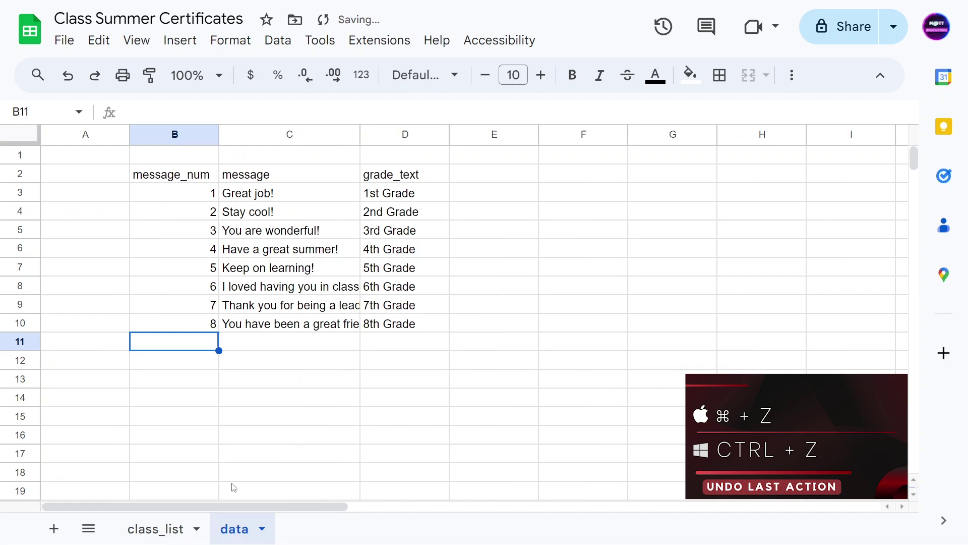
pyautogui.click(157, 528)
pyautogui.click(353, 175)
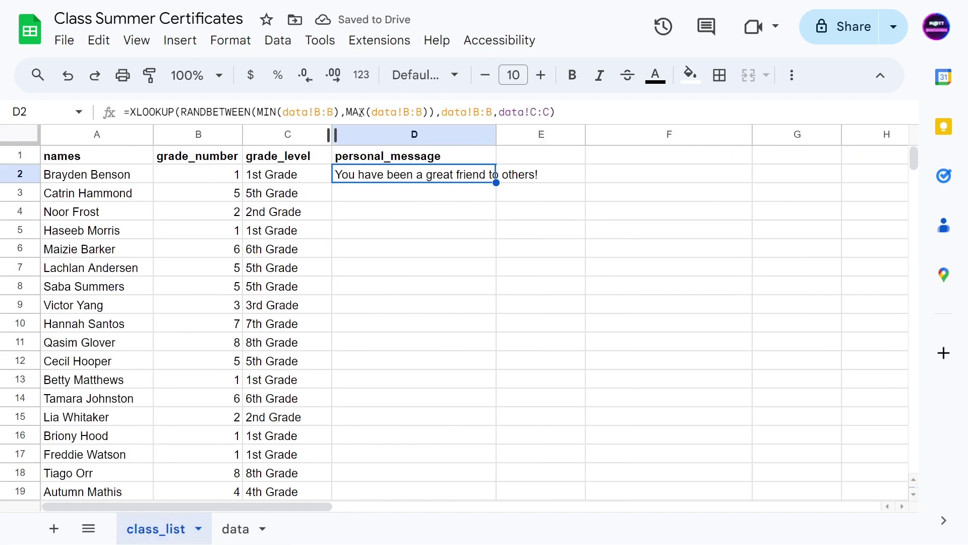
pyautogui.moveTo(345, 110); pyautogui.dragTo(428, 111)
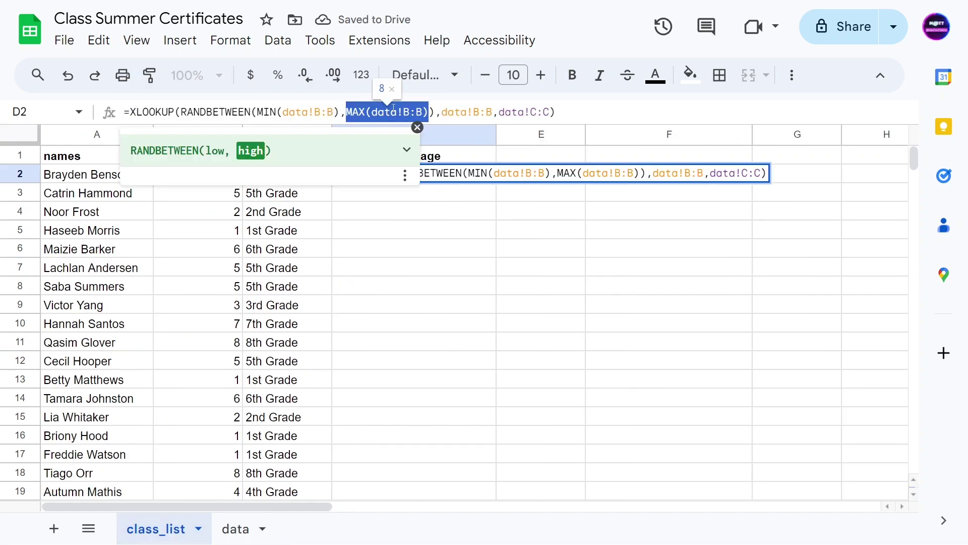
pyautogui.click(354, 112)
pyautogui.click(309, 112)
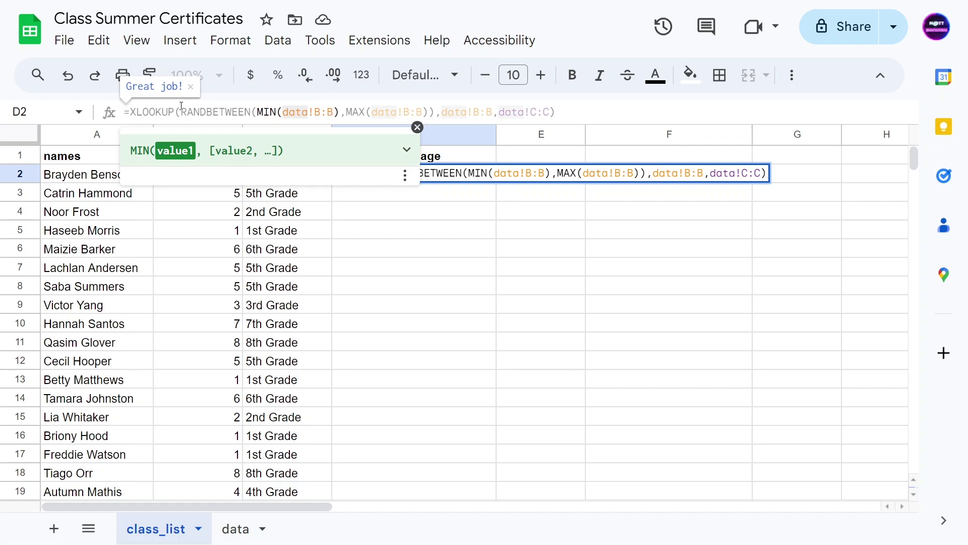
pyautogui.moveTo(182, 106); pyautogui.dragTo(432, 107)
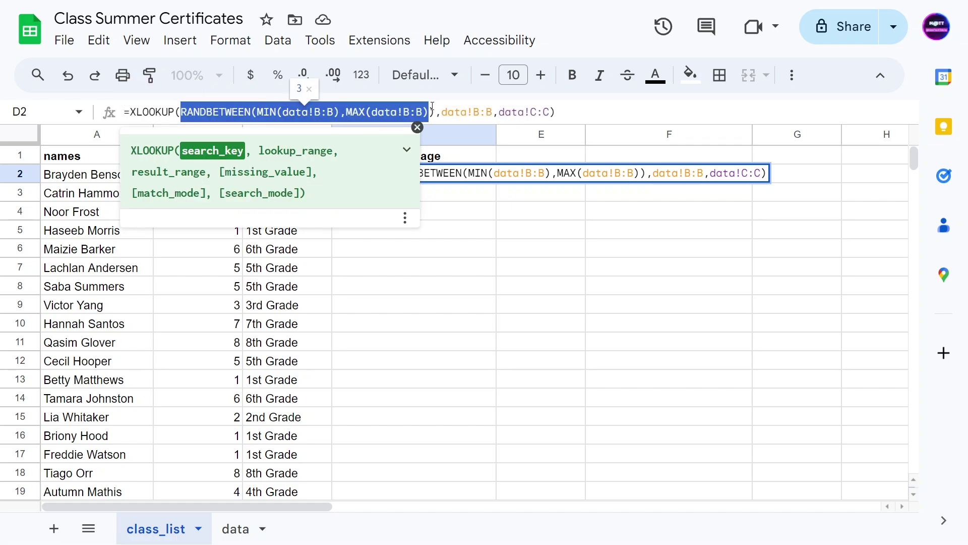
pyautogui.click(421, 107)
pyautogui.click(430, 107)
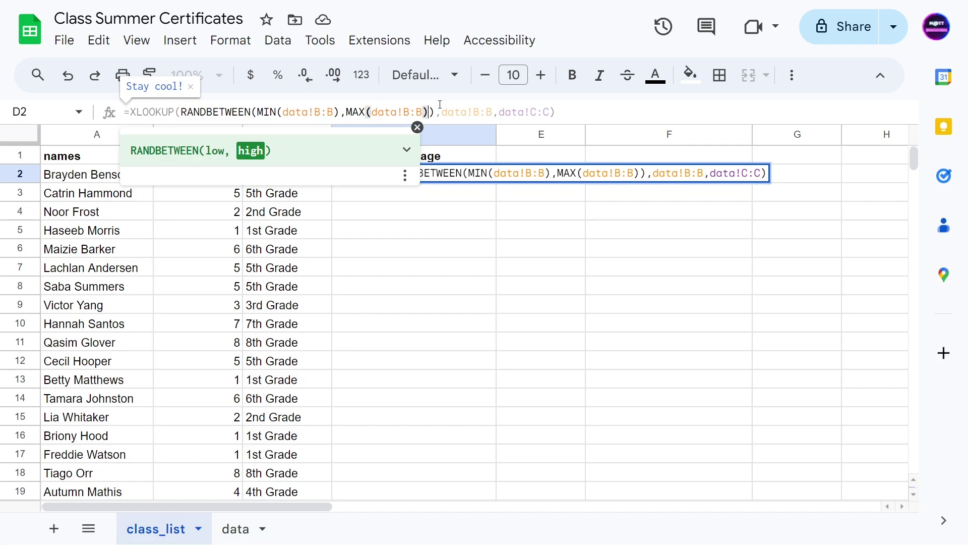
pyautogui.moveTo(441, 112)
pyautogui.mouseDown()
pyautogui.moveTo(492, 111)
pyautogui.moveTo(442, 111)
pyautogui.mouseUp()
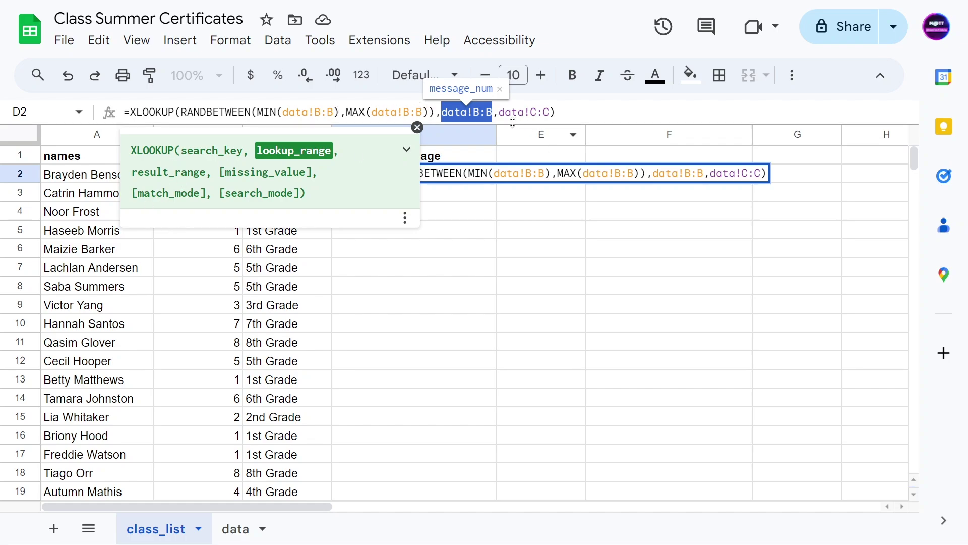
pyautogui.moveTo(499, 111)
pyautogui.mouseDown()
pyautogui.moveTo(546, 113)
pyautogui.moveTo(500, 111)
pyautogui.mouseUp()
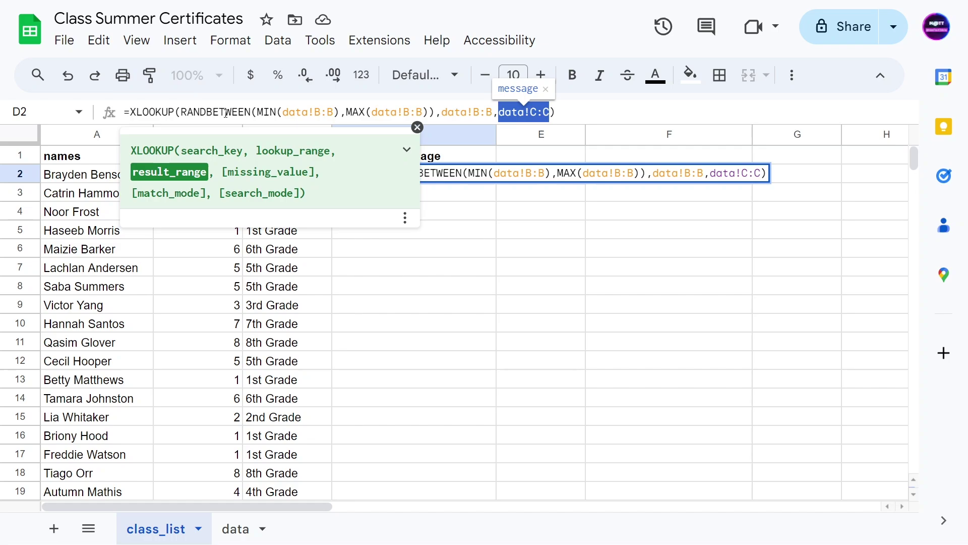
pyautogui.click(498, 256)
pyautogui.click(397, 181)
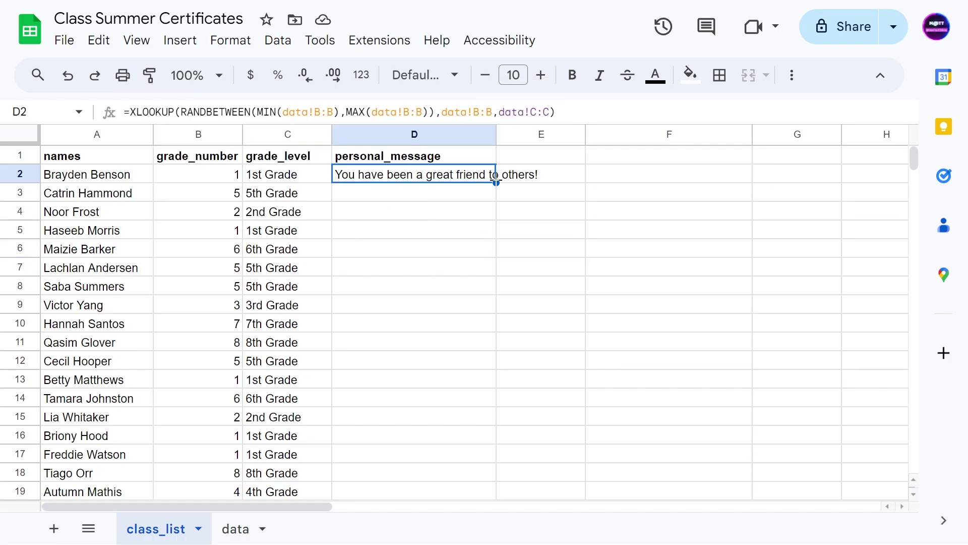
pyautogui.doubleClick(496, 180)
pyautogui.click(258, 180)
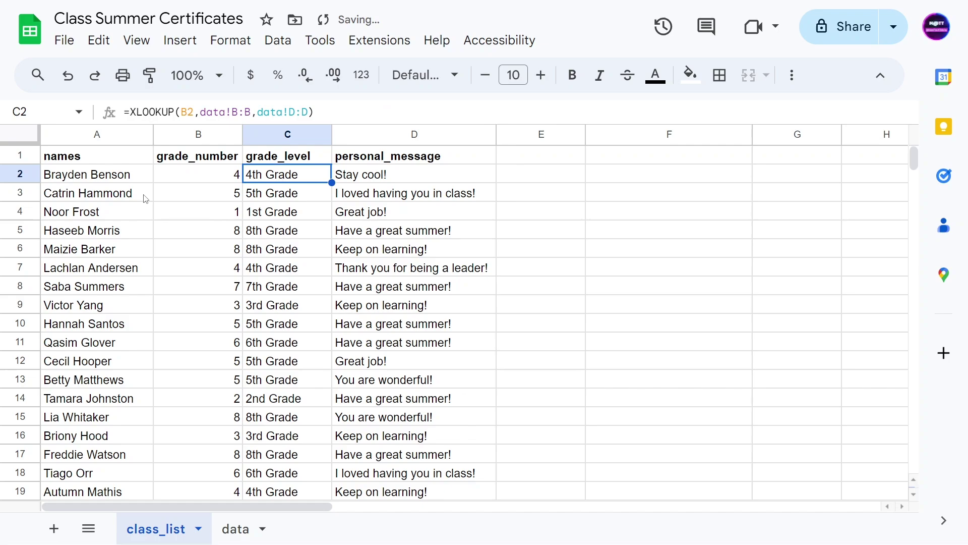
pyautogui.press('Left')
pyautogui.press('Left')
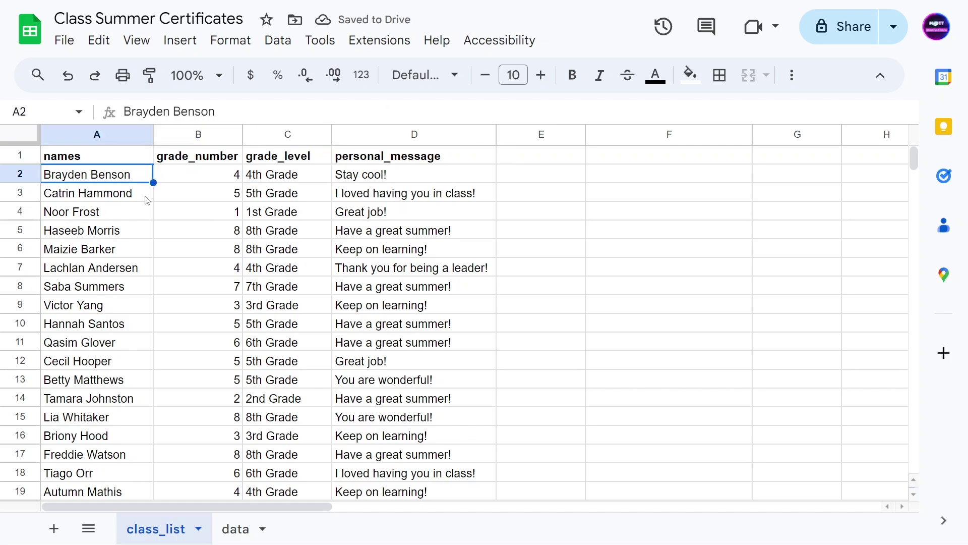
pyautogui.press('Right')
pyautogui.press('Right')
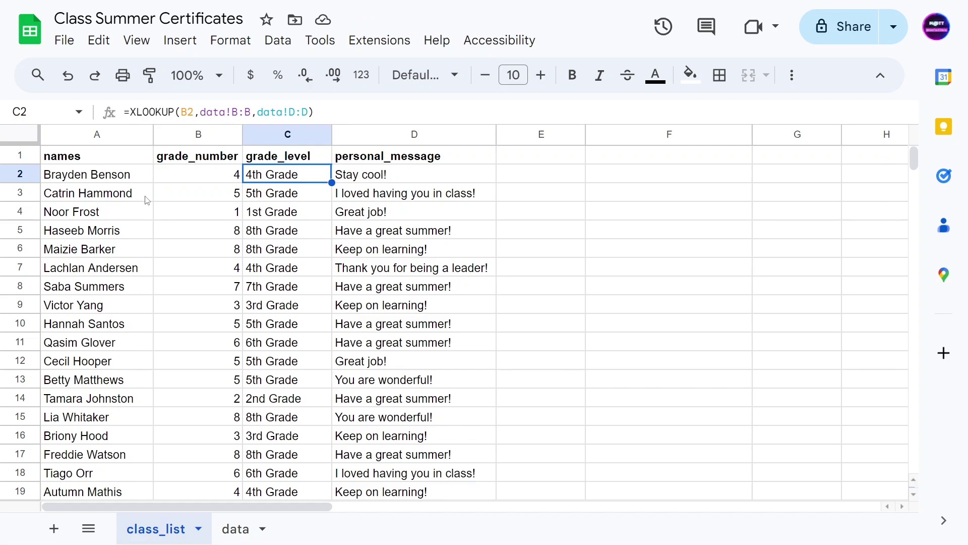
pyautogui.press('Right')
pyautogui.hotkey('ctrl', 'Down')
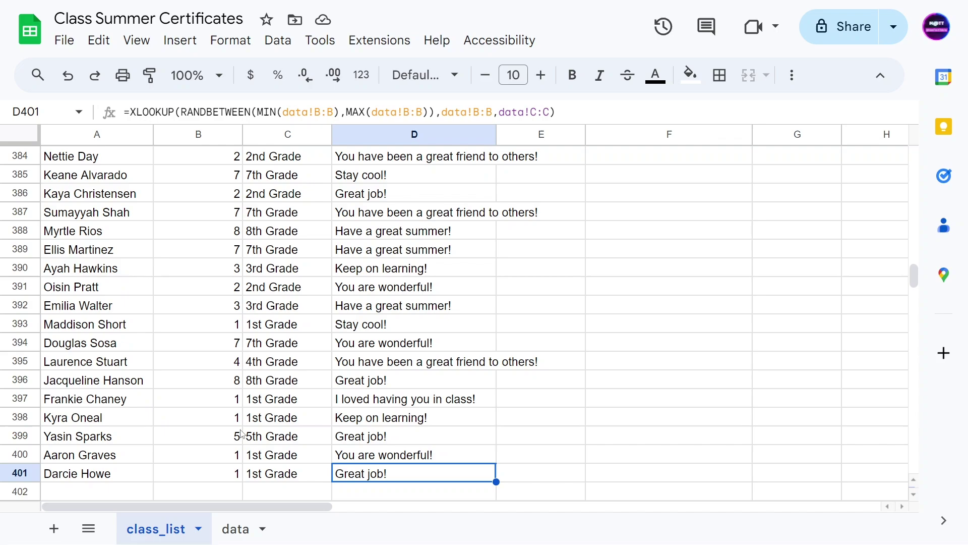
pyautogui.click(75, 474)
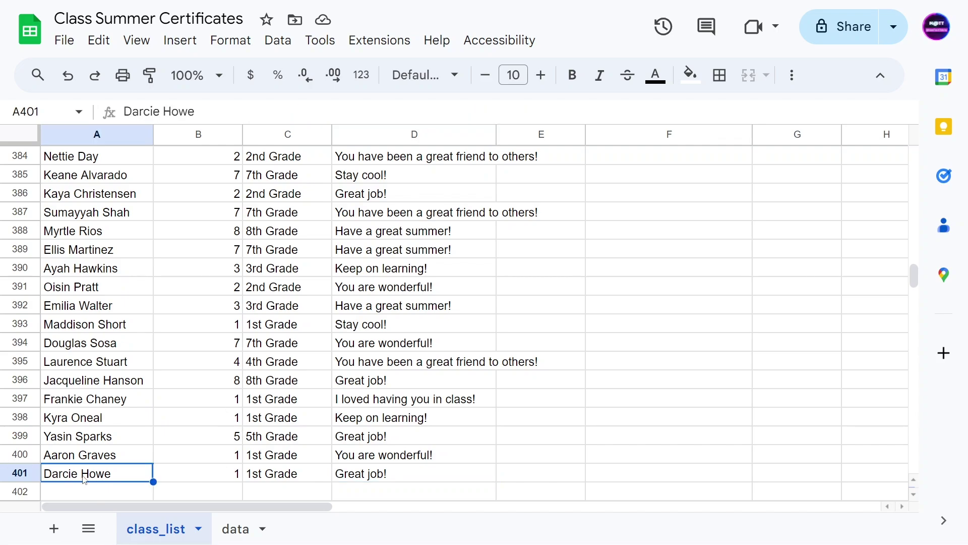
pyautogui.hotkey('ctrl', 'Up')
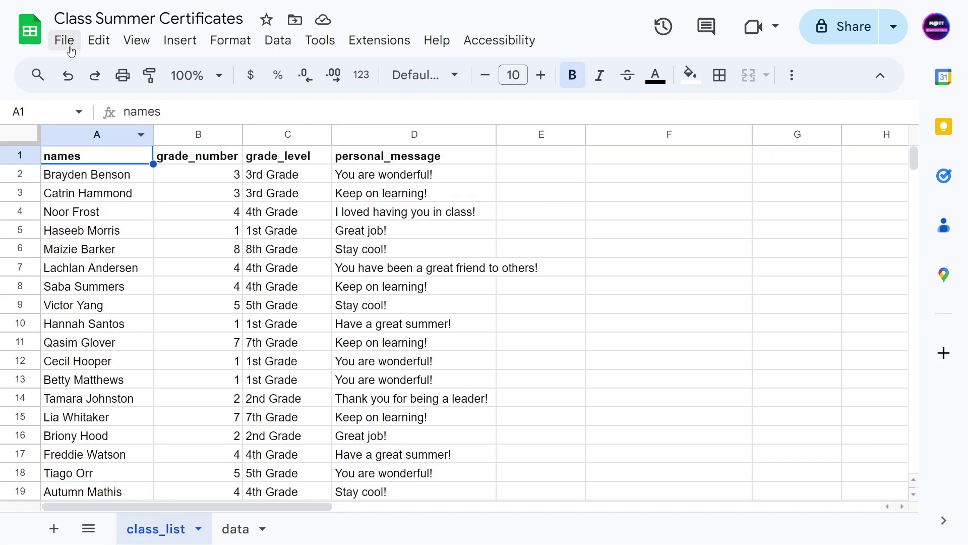
# Download the class_list sheet as a Comma Separated Values (.csv) file
pyautogui.click(71, 46)
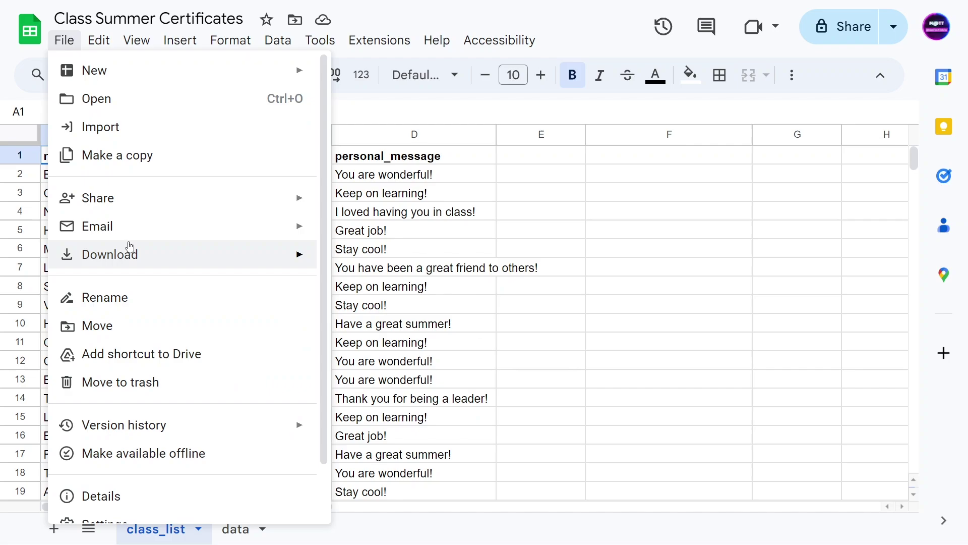
pyautogui.moveTo(135, 271)
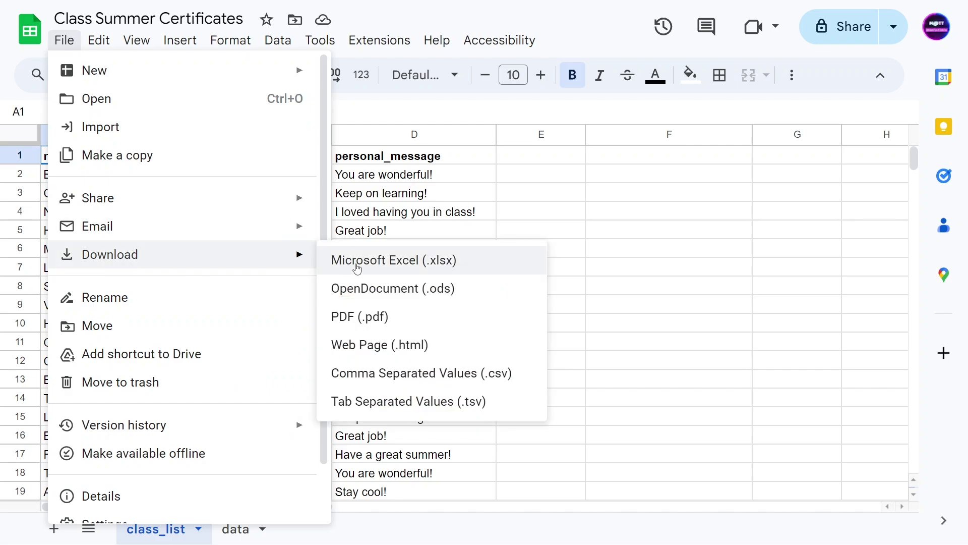
pyautogui.click(386, 377)
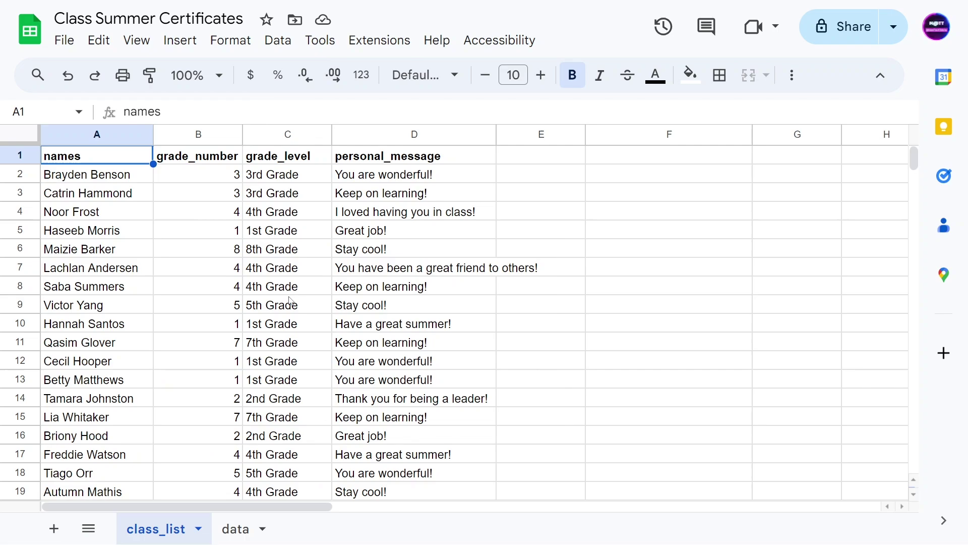
pyautogui.click(313, 312)
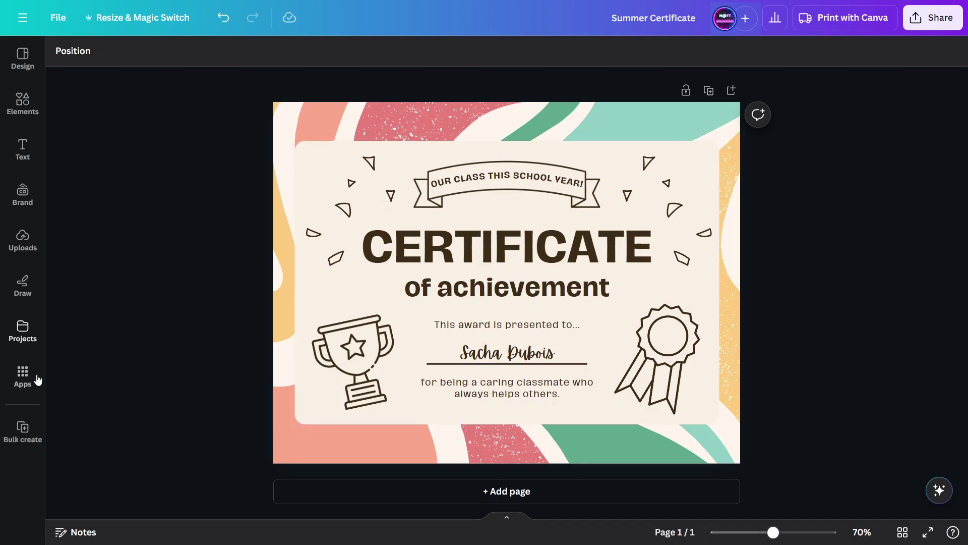
# Scroll through the certificate templates in the Design panel, then close it
pyautogui.click(23, 59)
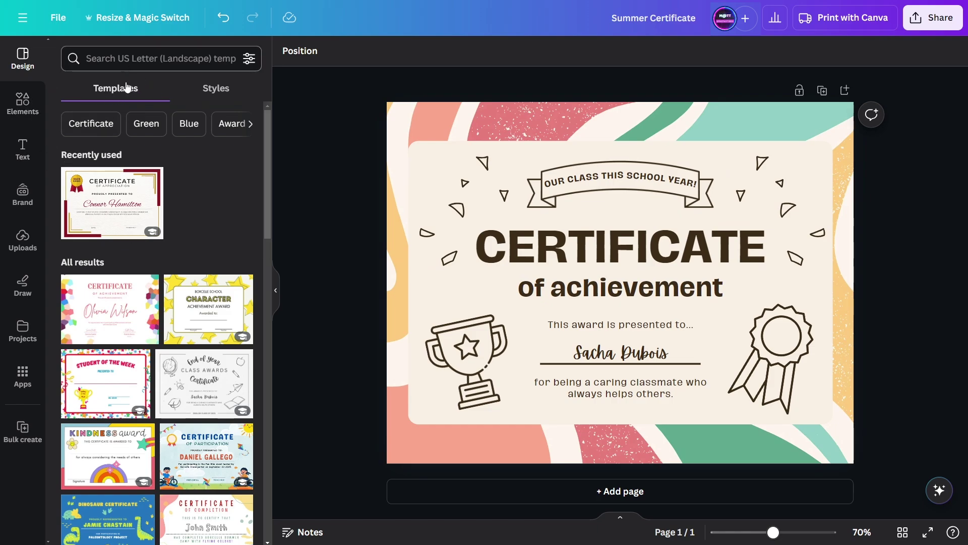
pyautogui.scroll(-3, 98, 225)
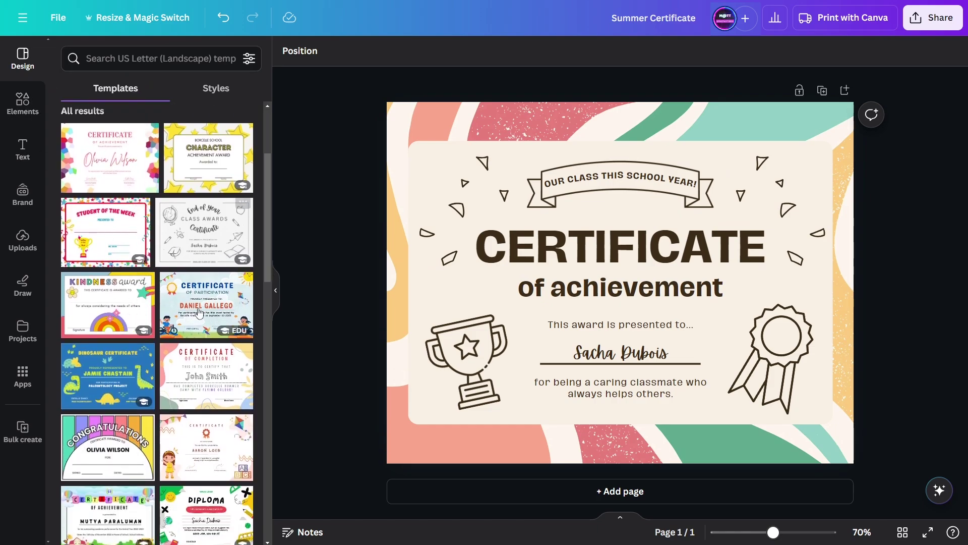
pyautogui.scroll(-1, 185, 298)
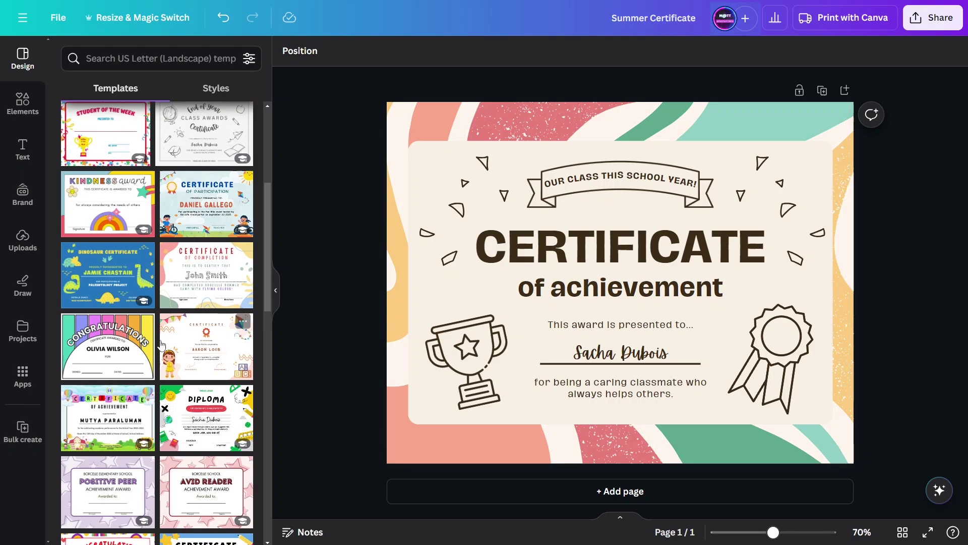
pyautogui.scroll(2, 100, 463)
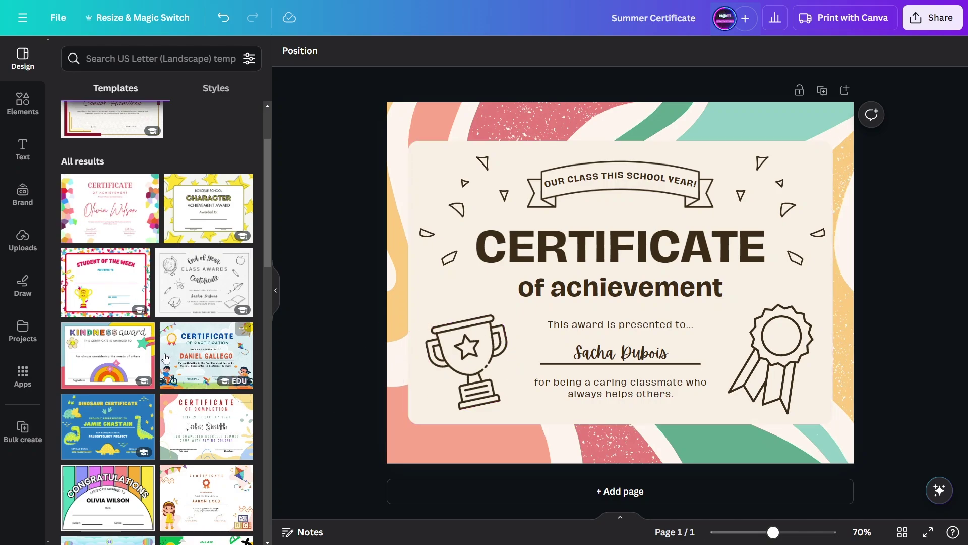
pyautogui.scroll(-3, 150, 376)
pyautogui.scroll(-5, 149, 376)
pyautogui.scroll(4, 110, 416)
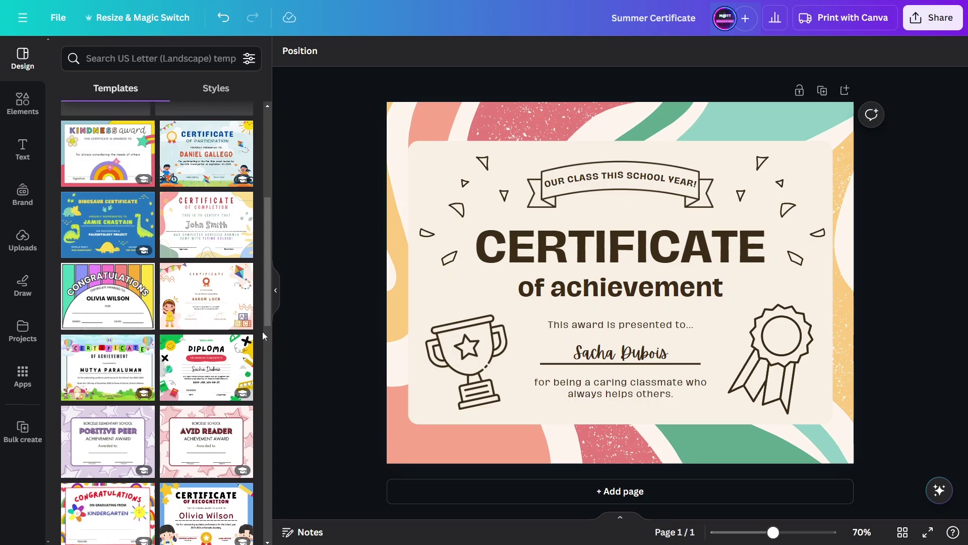
pyautogui.click(275, 286)
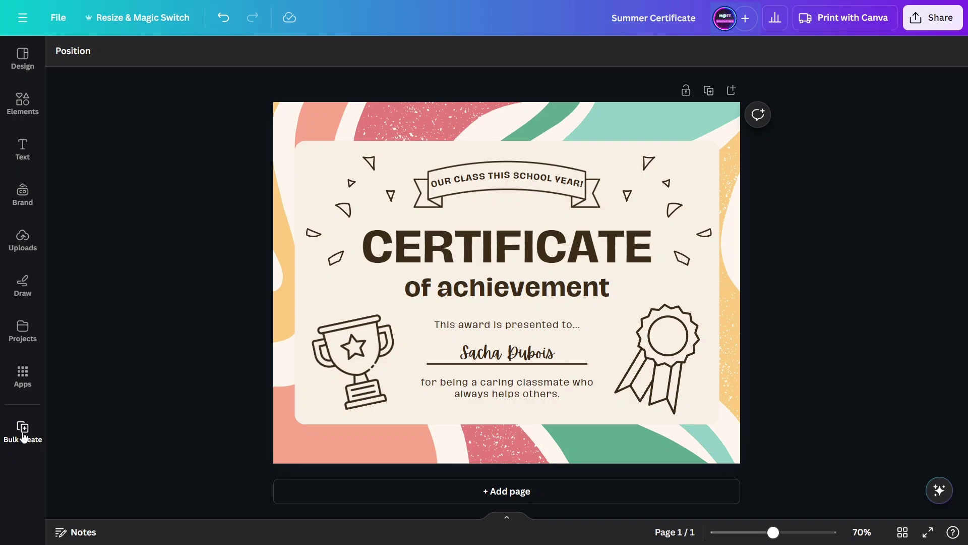
# Search Apps for 'bulk create' and open the Bulk create app at Add your data
pyautogui.click(23, 375)
pyautogui.click(116, 60)
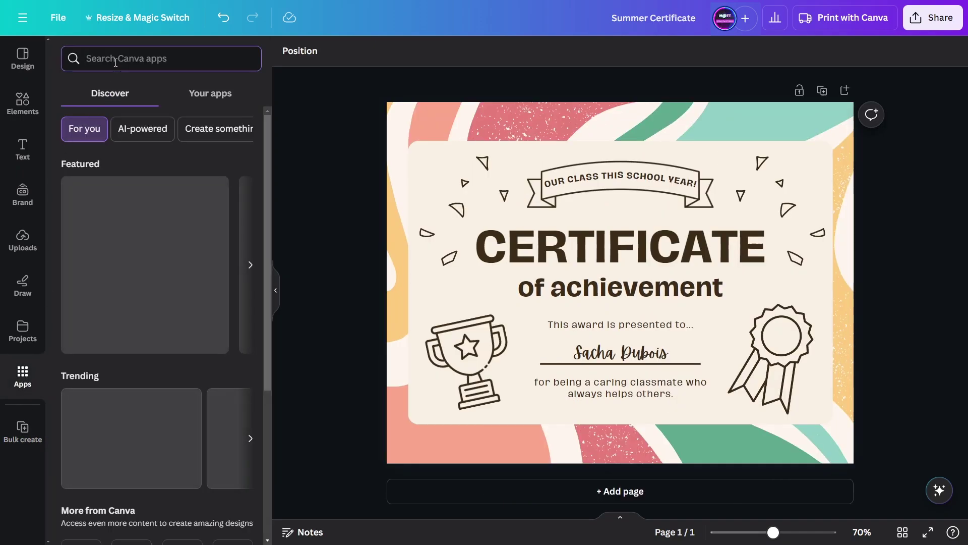
pyautogui.write('bulk create')
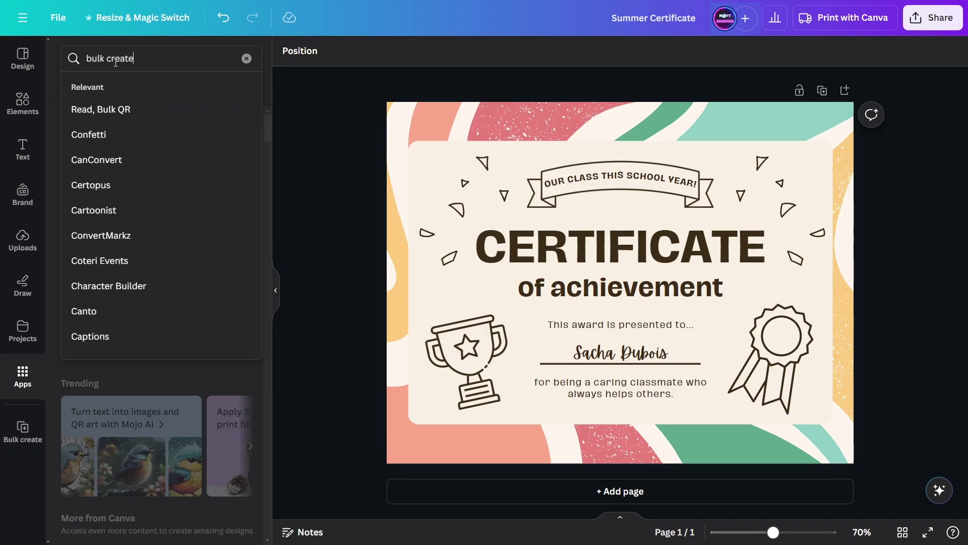
pyautogui.press('Return')
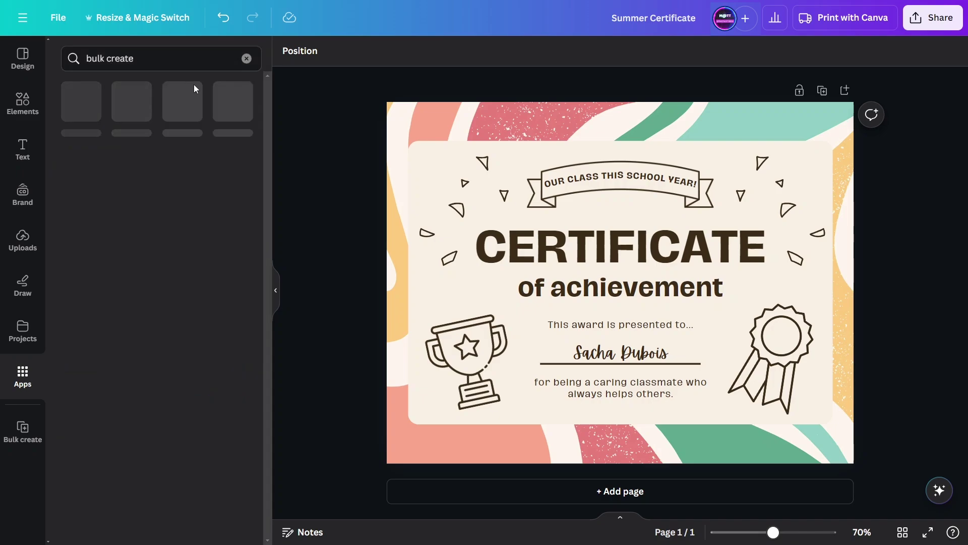
pyautogui.click(83, 104)
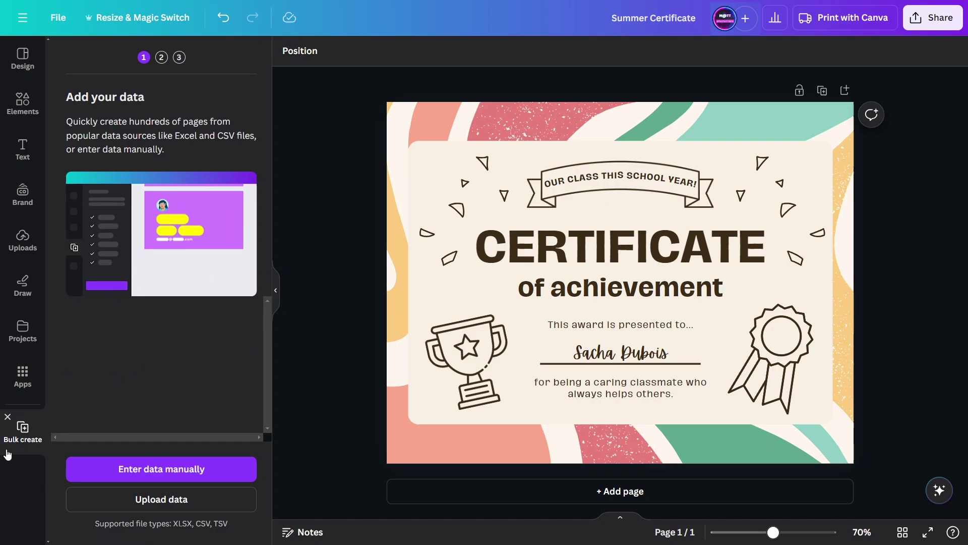
pyautogui.click(8, 418)
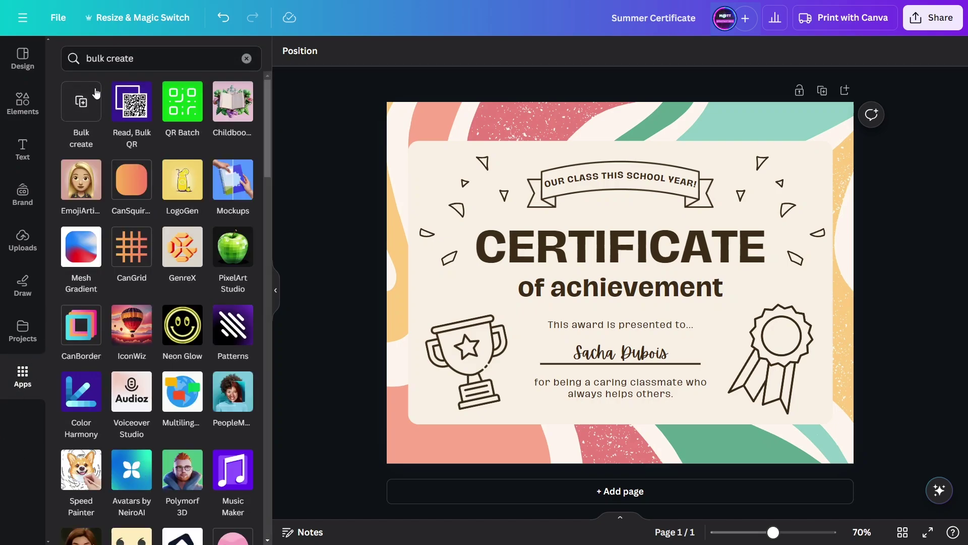
pyautogui.scroll(-3, 133, 262)
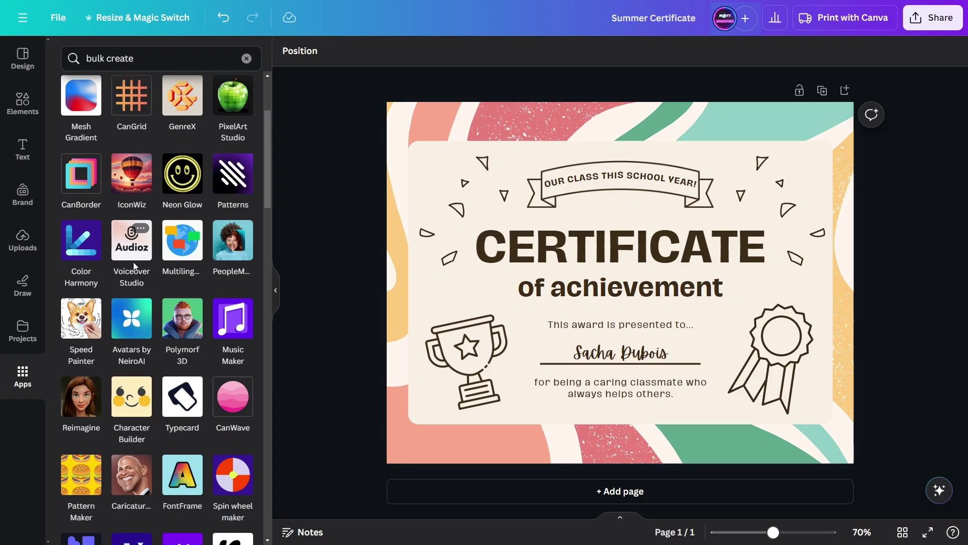
pyautogui.scroll(3, 87, 126)
pyautogui.click(80, 107)
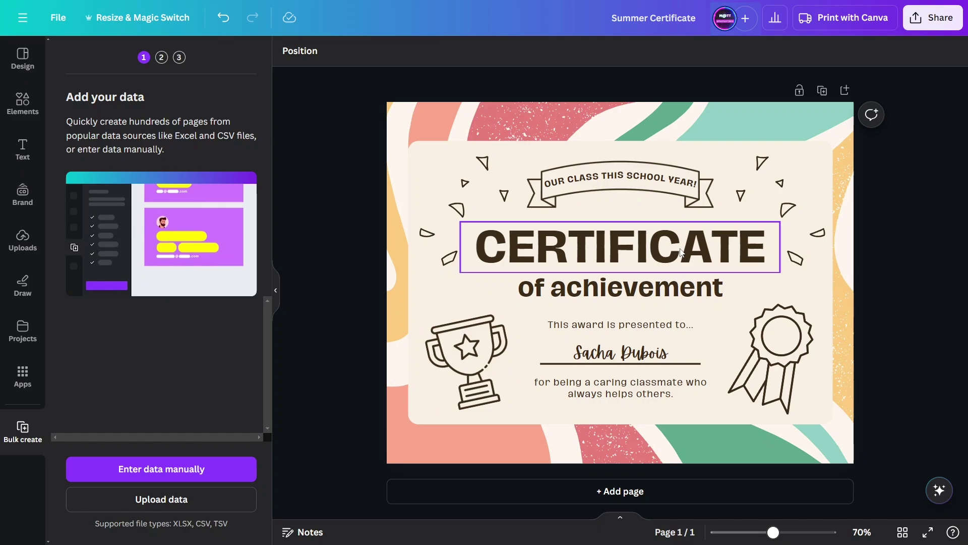
# Replace the 'of achievement' subtitle with 'Of SUMMER!'
pyautogui.click(580, 259)
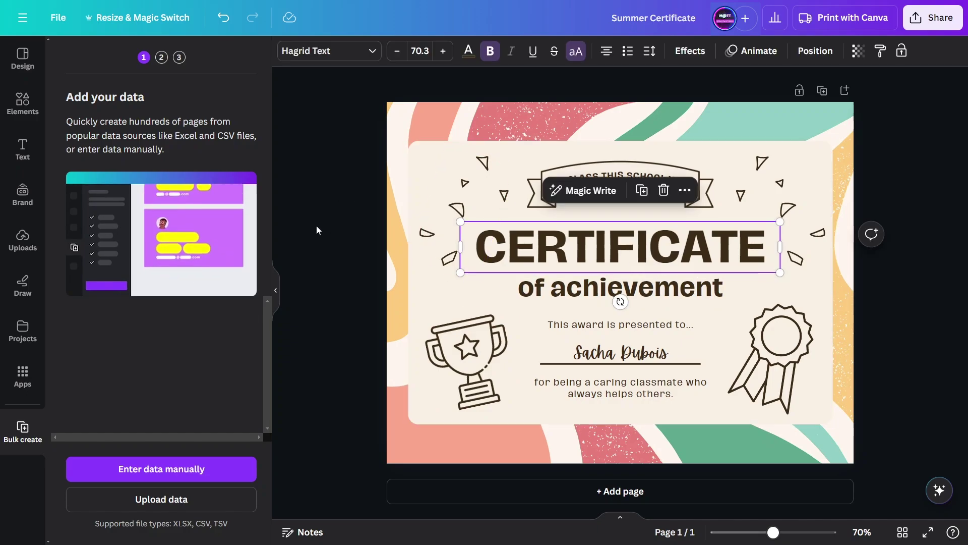
pyautogui.click(441, 227)
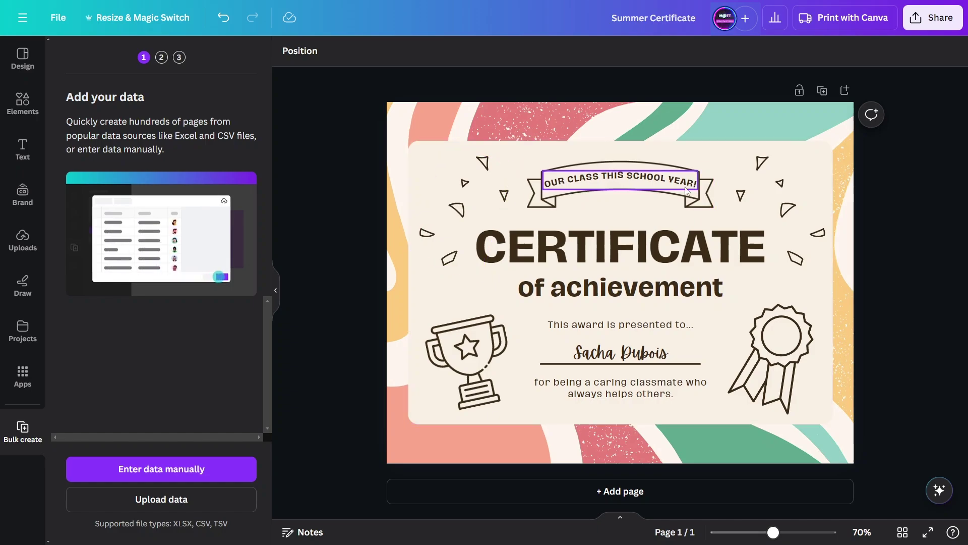
pyautogui.doubleClick(579, 285)
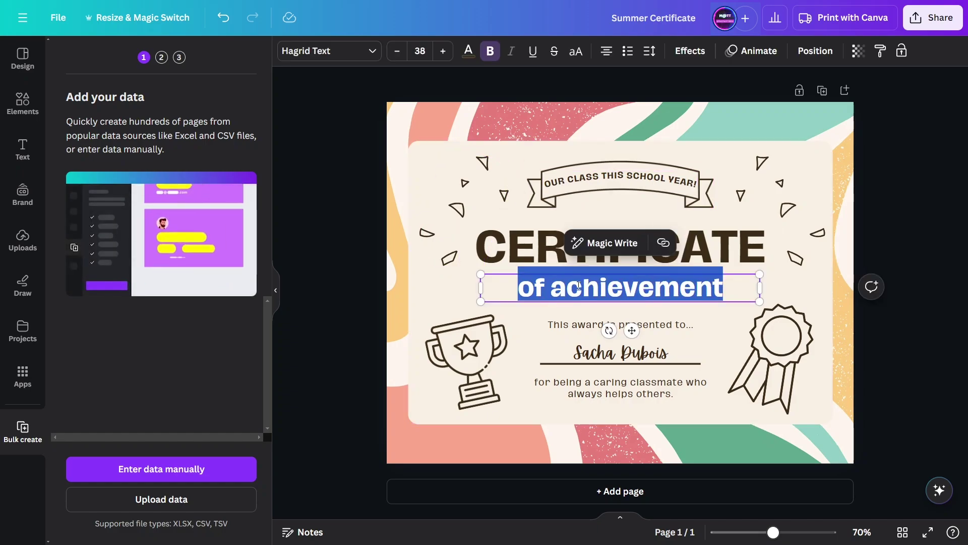
pyautogui.write('Of SUM')
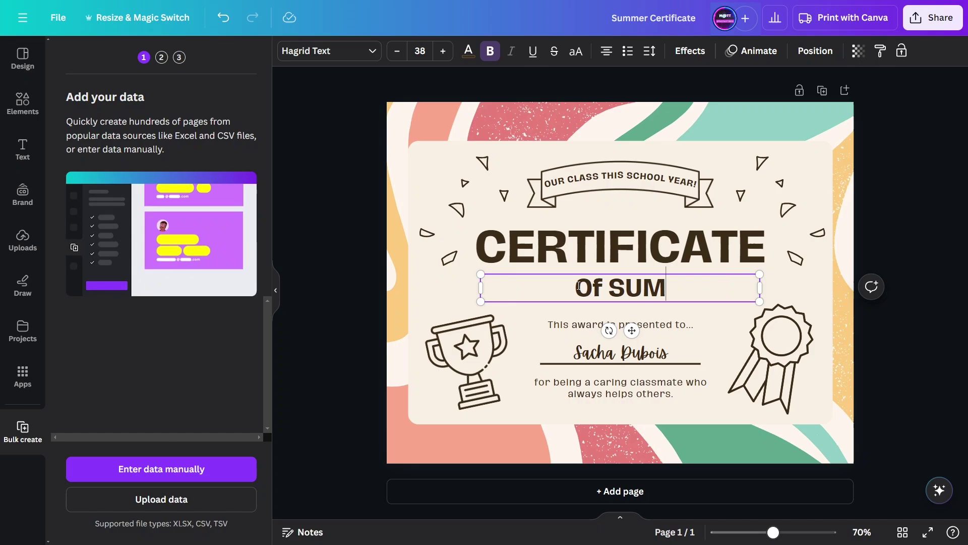
pyautogui.write('MER!')
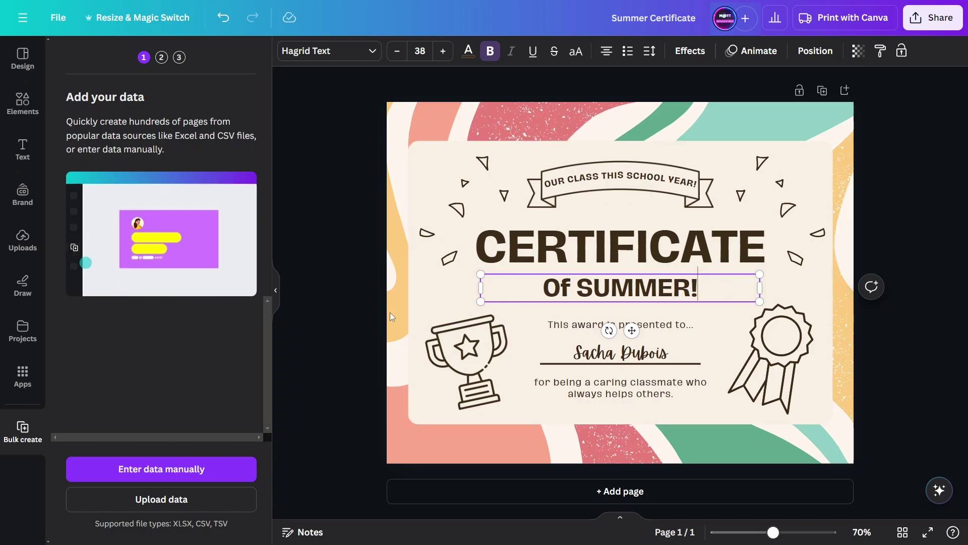
pyautogui.click(655, 314)
# Select the recipient name and closing award message text on the certificate
pyautogui.doubleClick(620, 353)
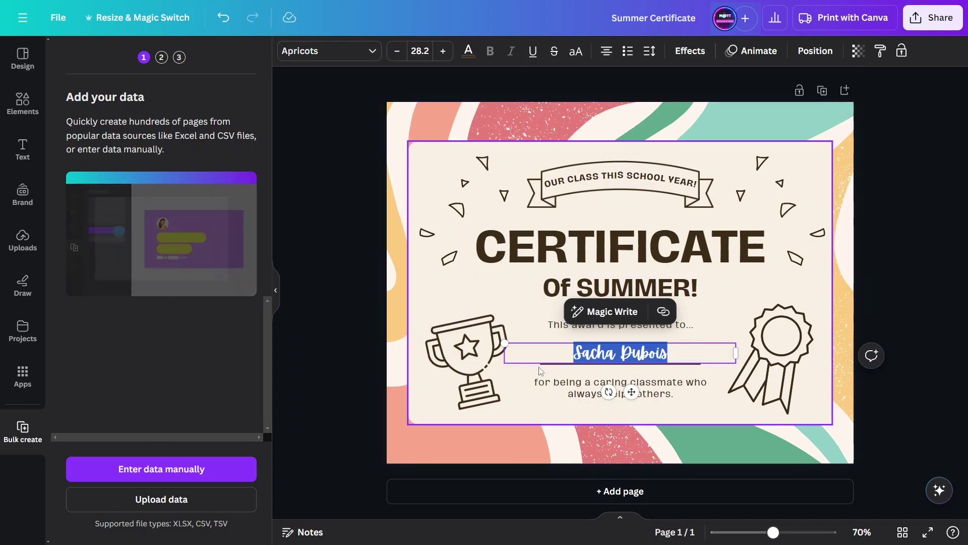
pyautogui.click(570, 392)
pyautogui.click(574, 387)
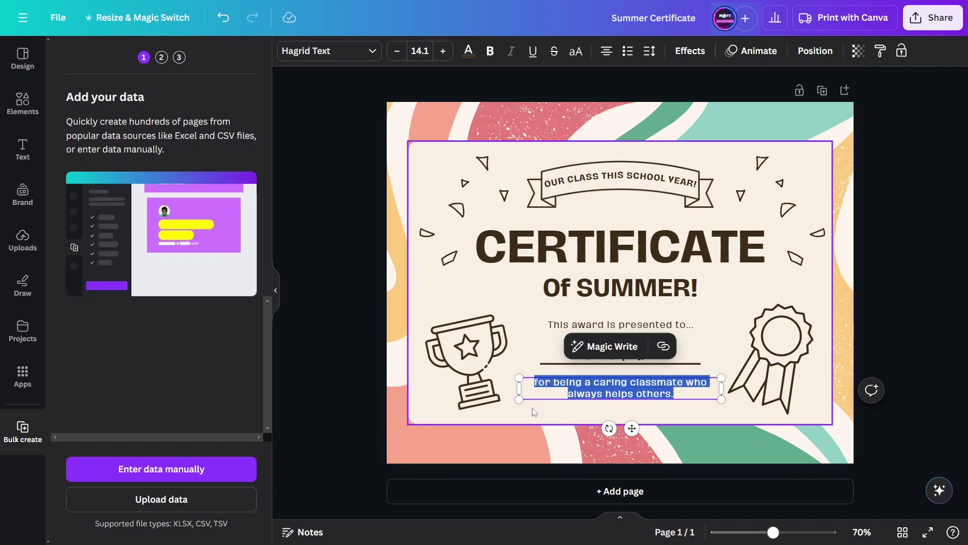
pyautogui.click(567, 389)
pyautogui.click(572, 391)
pyautogui.doubleClick(573, 391)
pyautogui.click(562, 387)
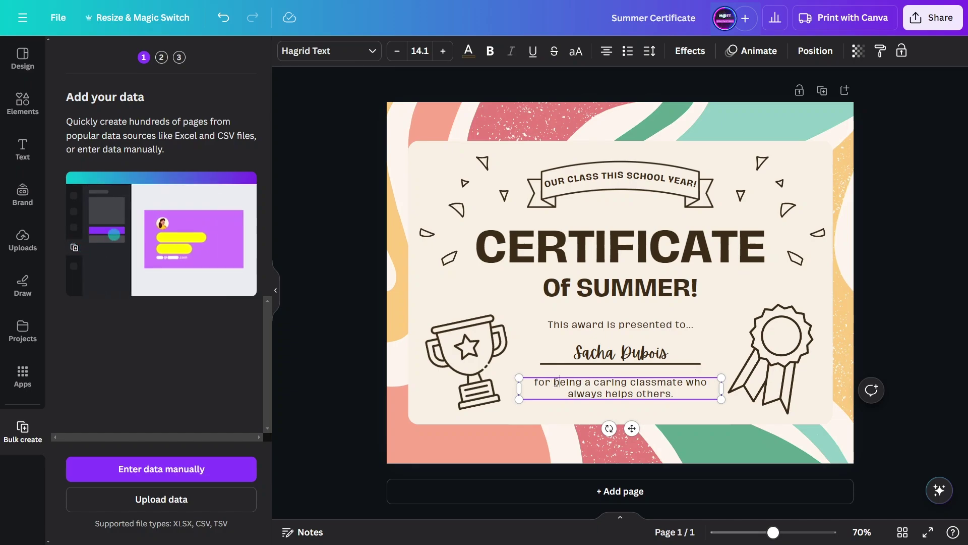
pyautogui.moveTo(557, 381); pyautogui.dragTo(545, 418)
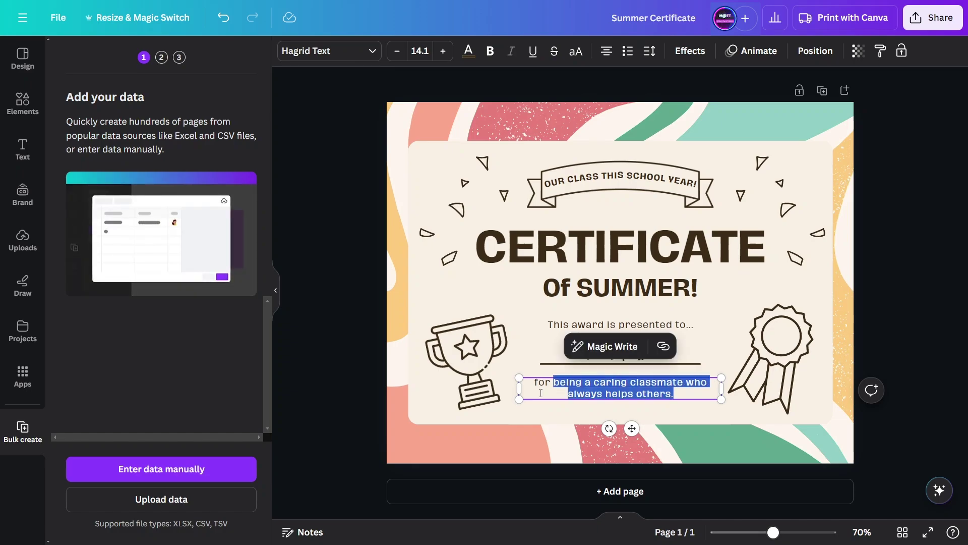
pyautogui.click(544, 418)
pyautogui.doubleClick(595, 387)
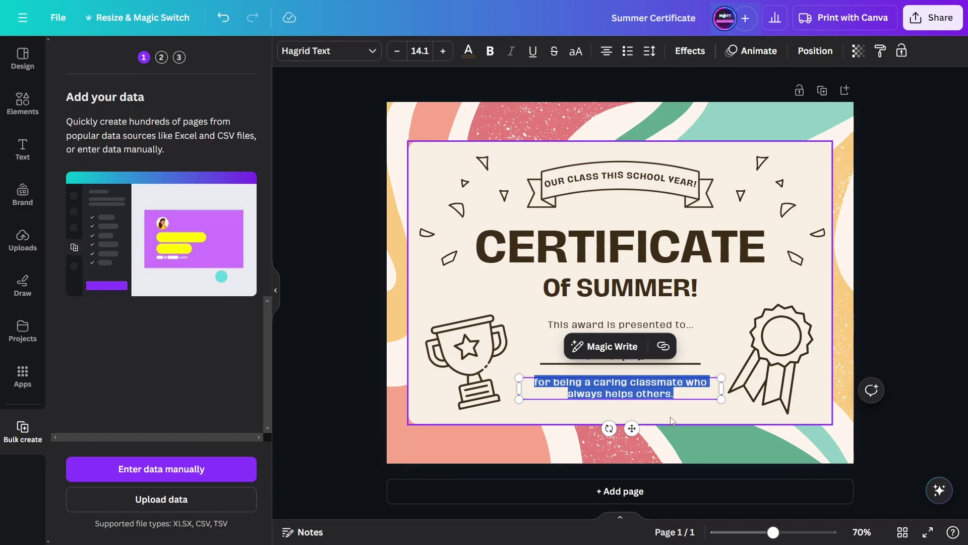
pyautogui.click(347, 398)
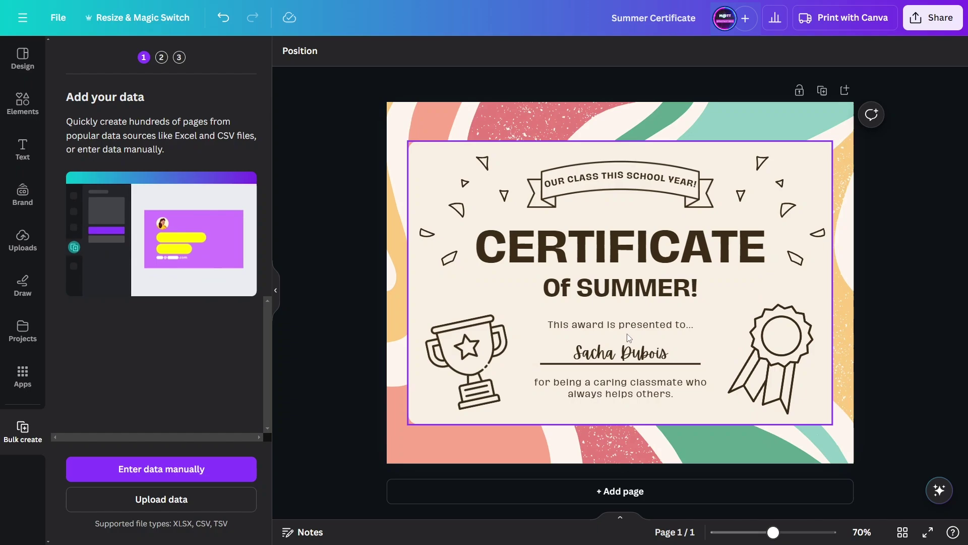
# Retype the award line as 'For the Grade:', narrow it and move it under the name
pyautogui.click(572, 382)
pyautogui.click(571, 383)
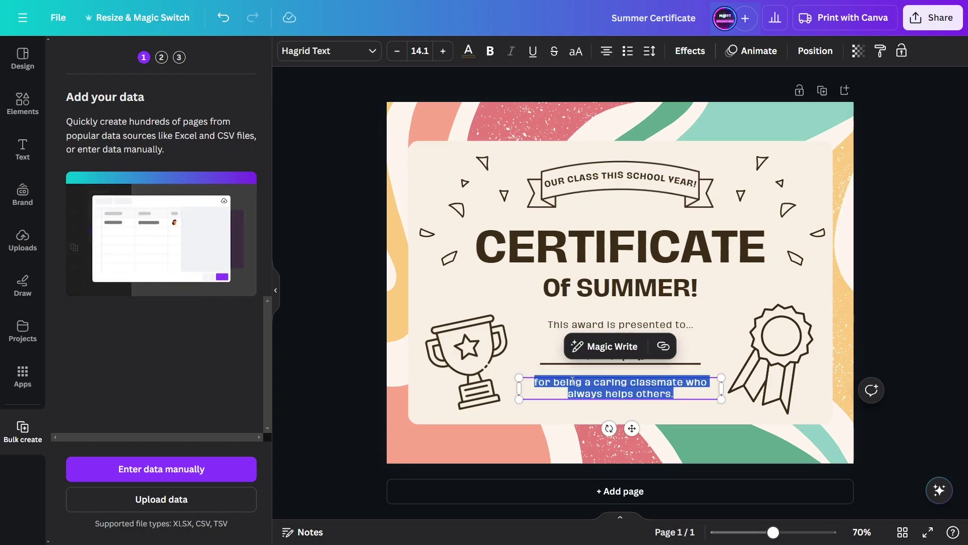
pyautogui.write('For the Grad')
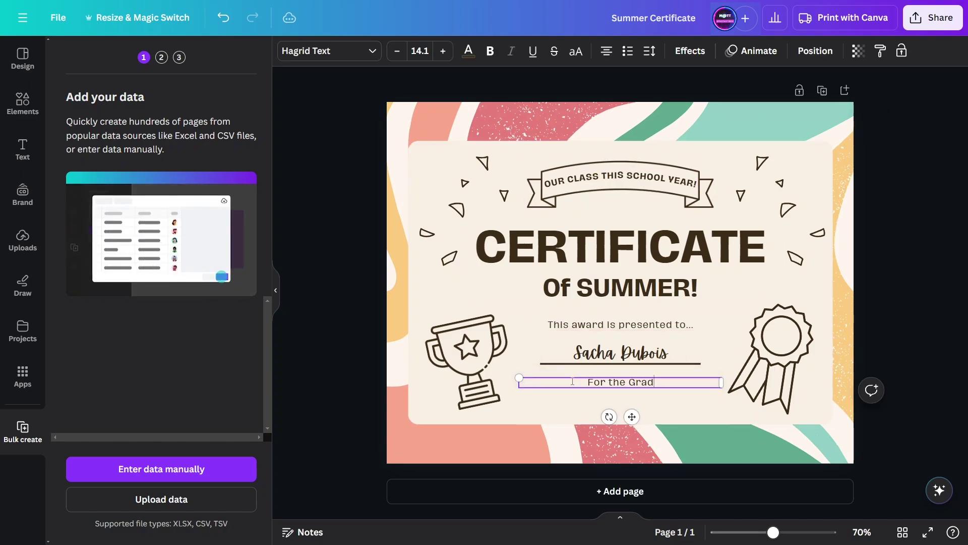
pyautogui.write('e:')
pyautogui.click(579, 407)
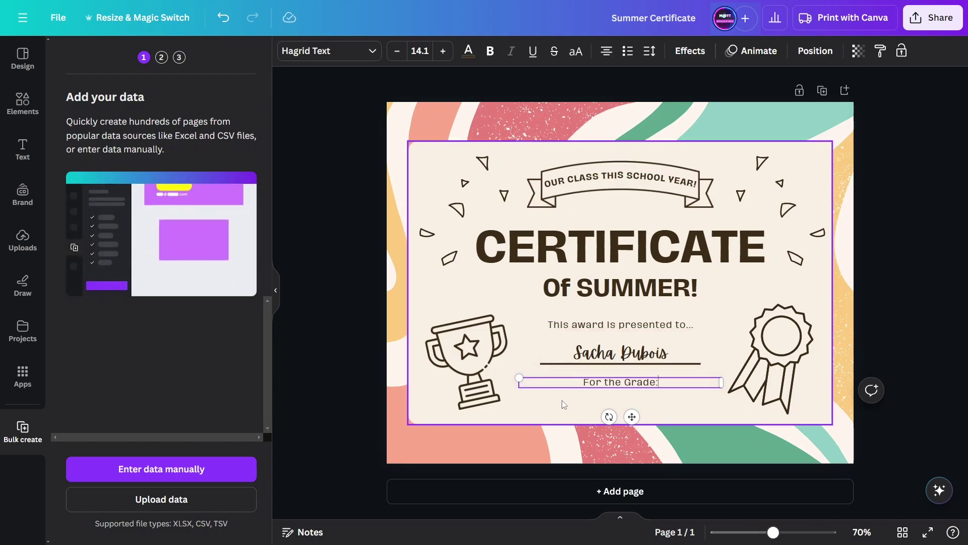
pyautogui.click(600, 386)
pyautogui.moveTo(721, 382); pyautogui.dragTo(643, 382)
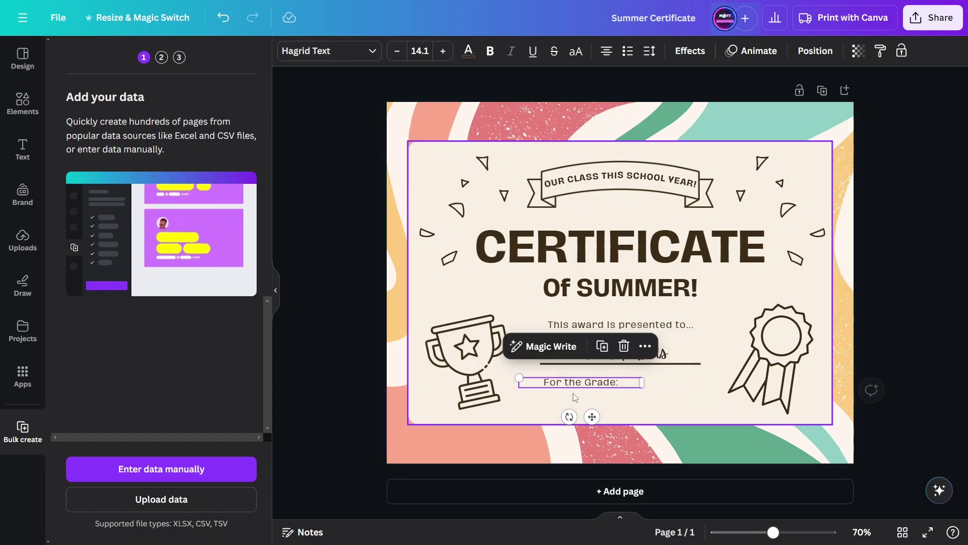
pyautogui.moveTo(567, 381); pyautogui.dragTo(661, 379)
# Place a copy reading 'grade' to the right of the 'For the Grade:' label
pyautogui.hotkey('ctrl', 'v')
pyautogui.moveTo(743, 378); pyautogui.dragTo(675, 381)
pyautogui.doubleClick(671, 378)
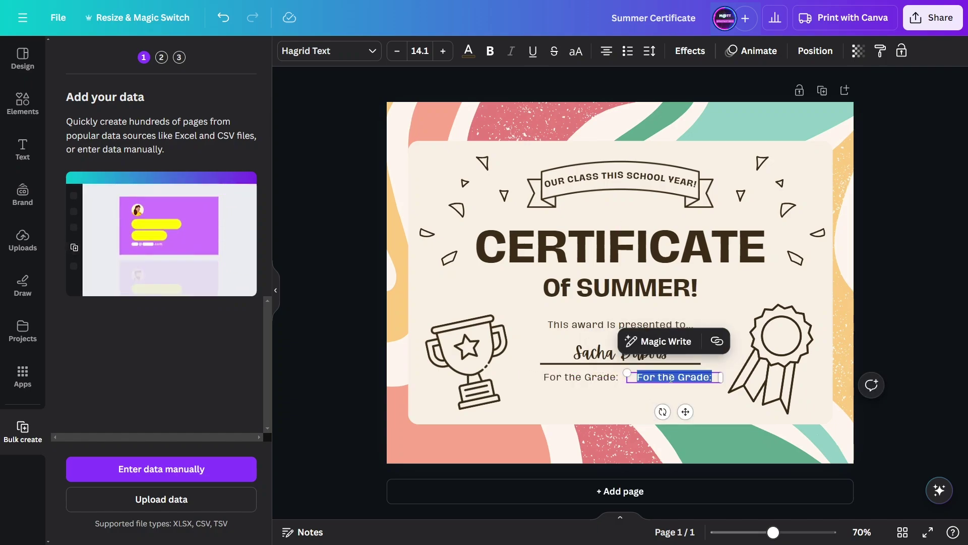
pyautogui.write('grade')
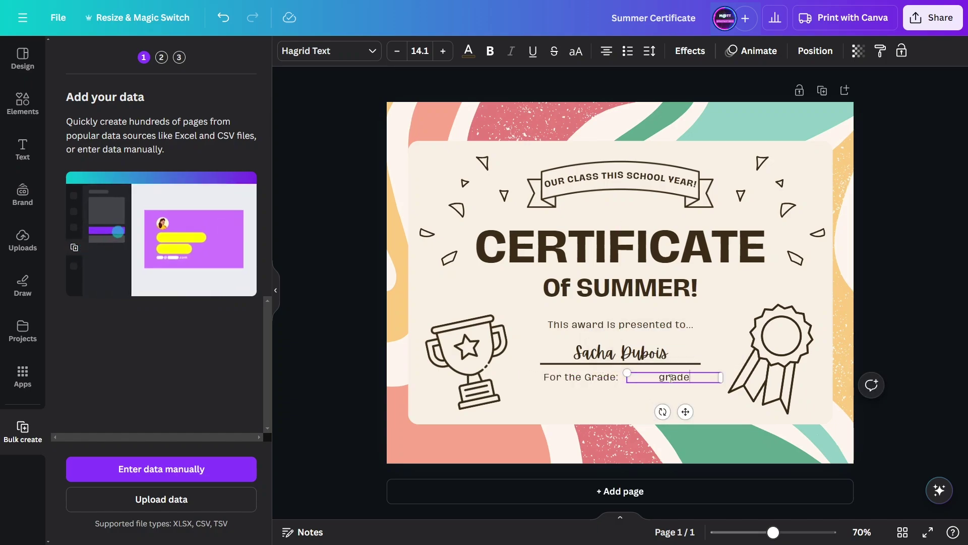
pyautogui.click(577, 388)
# Add another copy below the label and change it to the 'message' placeholder
pyautogui.click(577, 379)
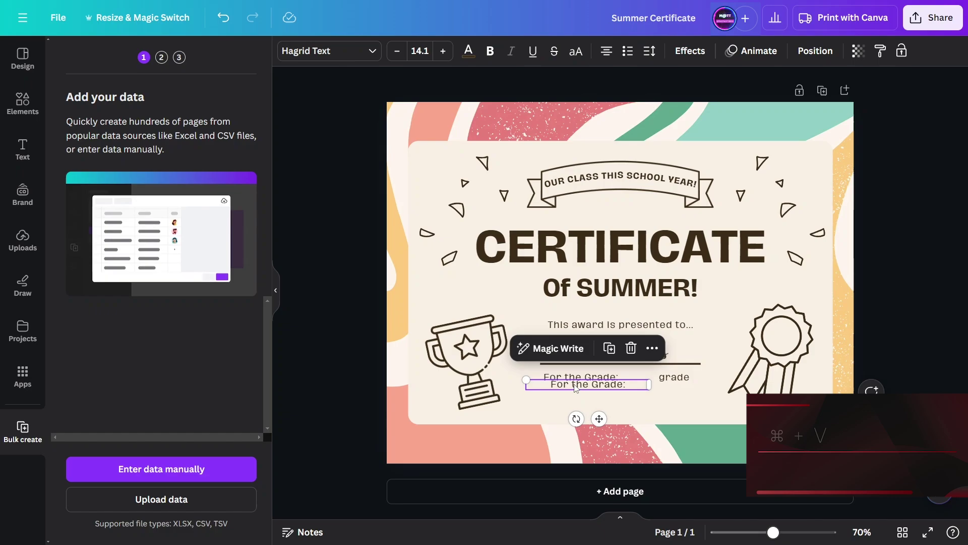
pyautogui.hotkey('ctrl', 'v')
pyautogui.moveTo(579, 383); pyautogui.dragTo(588, 394)
pyautogui.moveTo(663, 394); pyautogui.dragTo(701, 395)
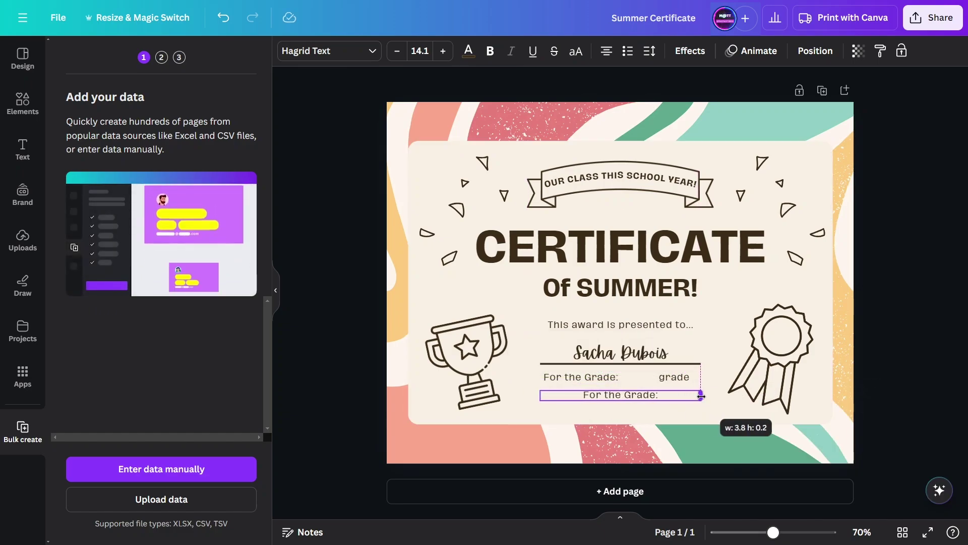
pyautogui.click(650, 396)
pyautogui.hotkey('ctrl', 'a')
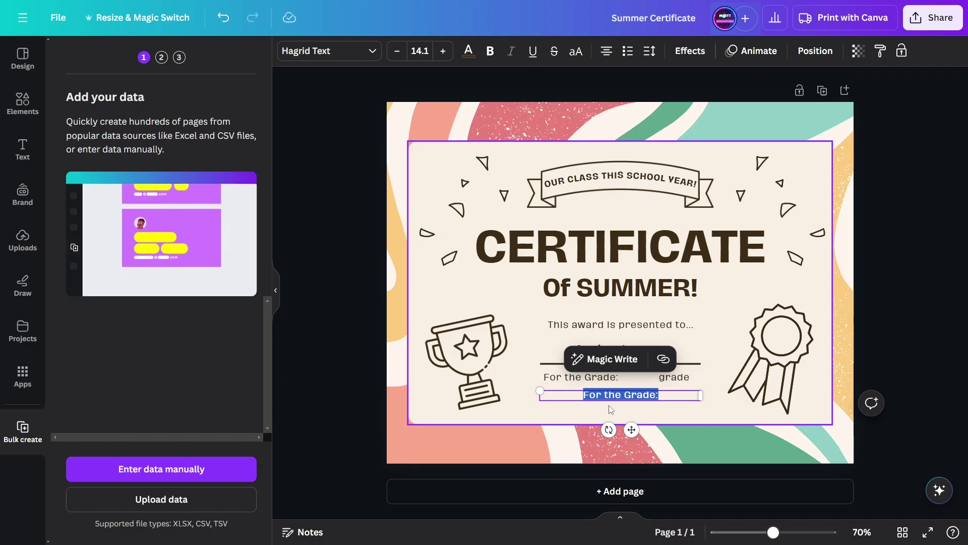
pyautogui.moveTo(539, 390); pyautogui.dragTo(541, 385)
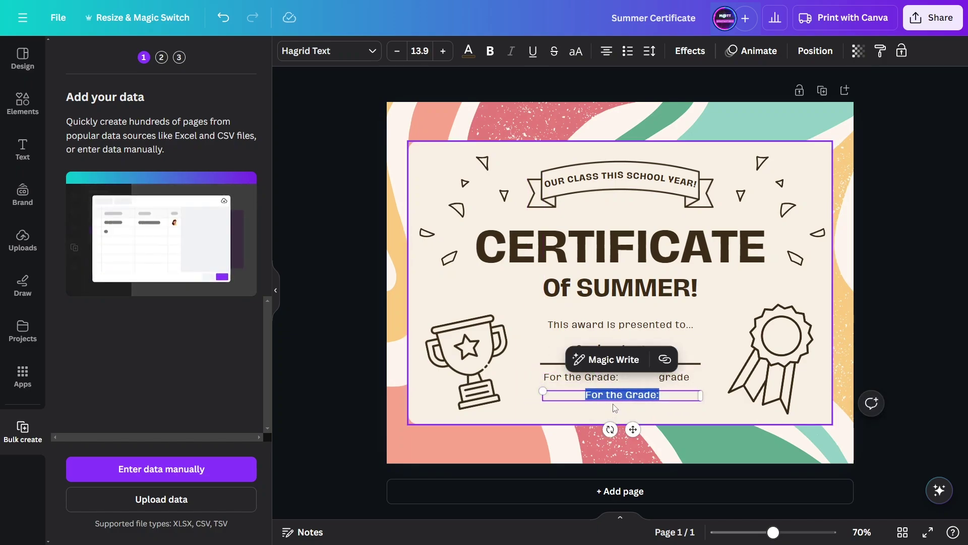
pyautogui.write('message')
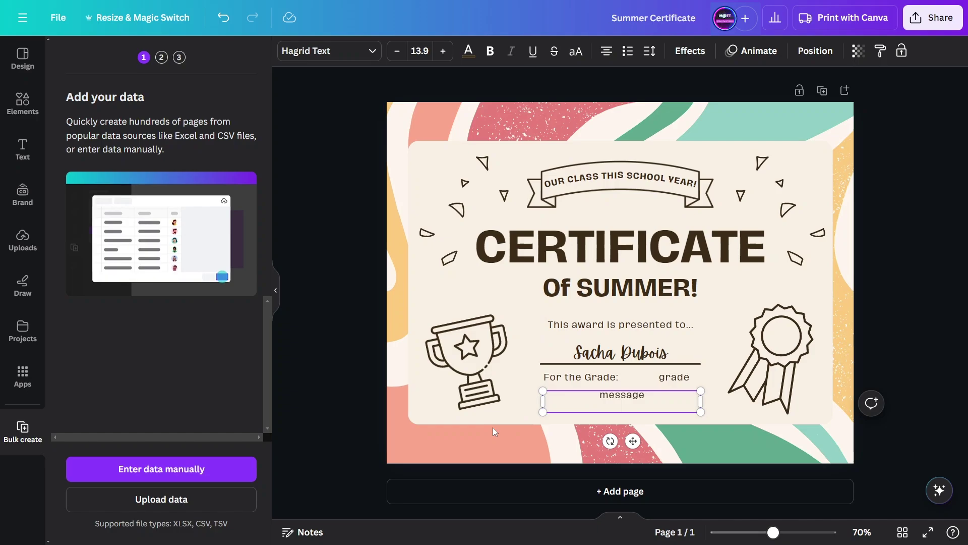
pyautogui.click(334, 367)
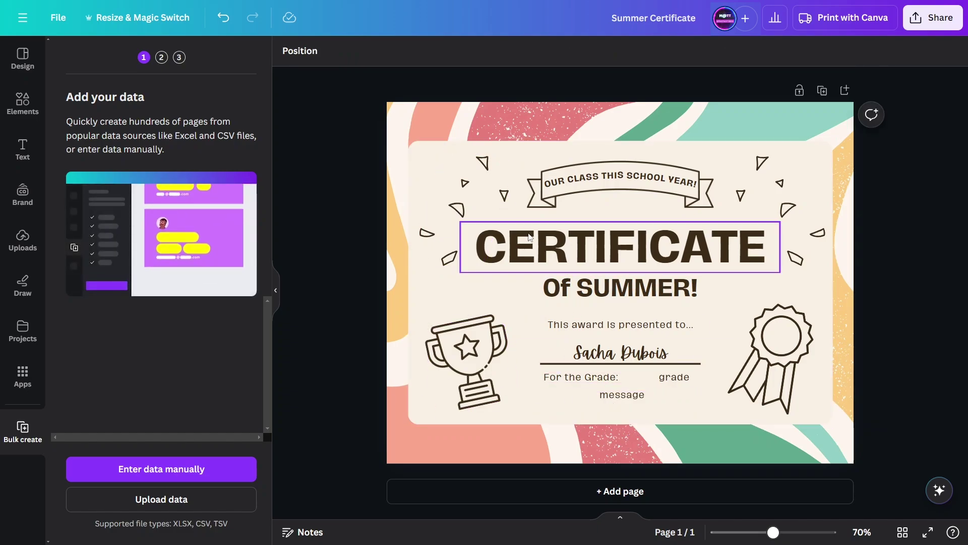
# Replace the certificate's sample recipient name with the placeholder word 'name'
pyautogui.doubleClick(628, 351)
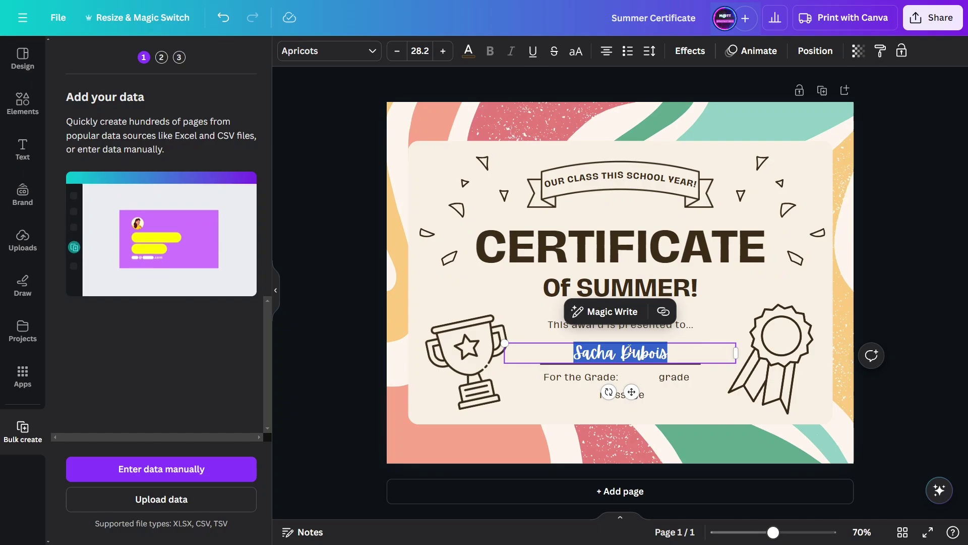
pyautogui.write('name')
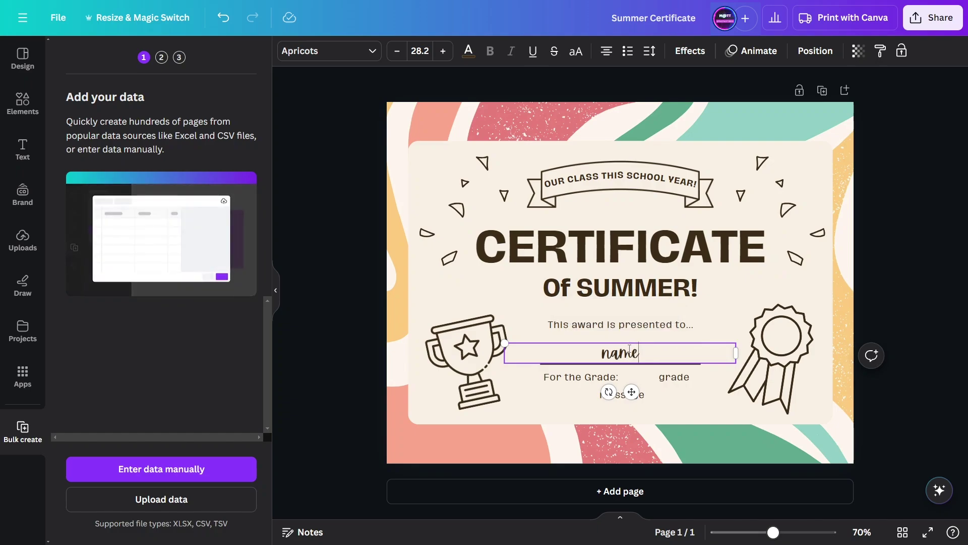
pyautogui.click(335, 303)
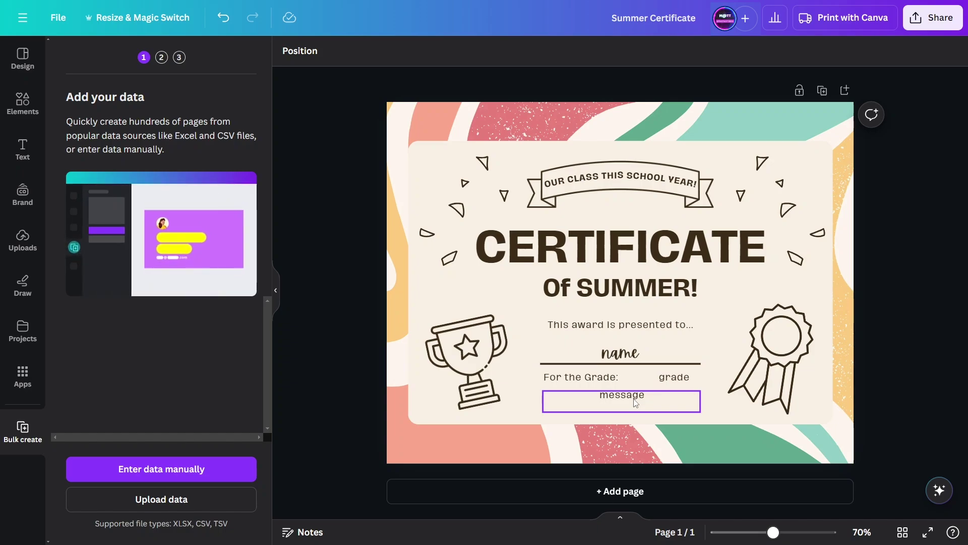
# Upload class_list.csv from Downloads to Bulk create, which rejects it as over 300 rows
pyautogui.click(177, 500)
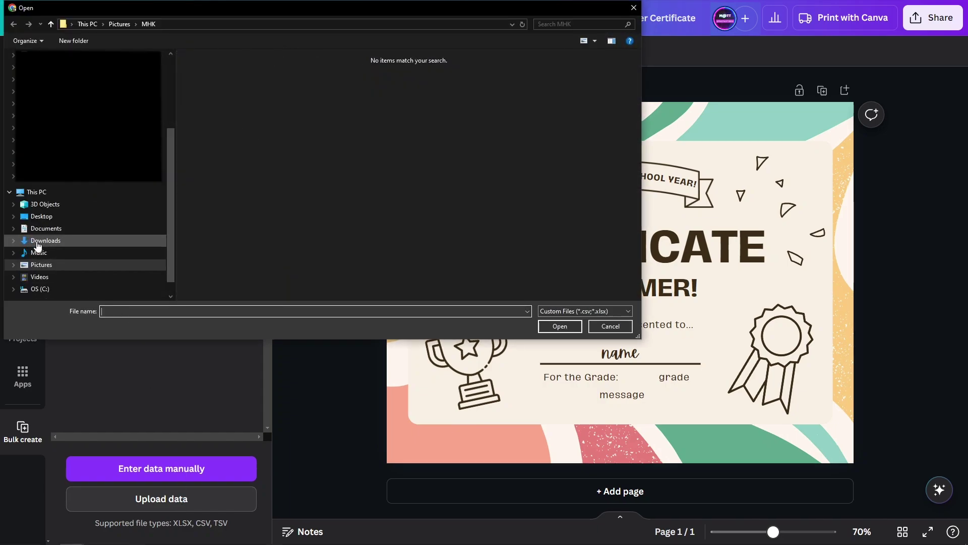
pyautogui.click(38, 240)
pyautogui.click(272, 80)
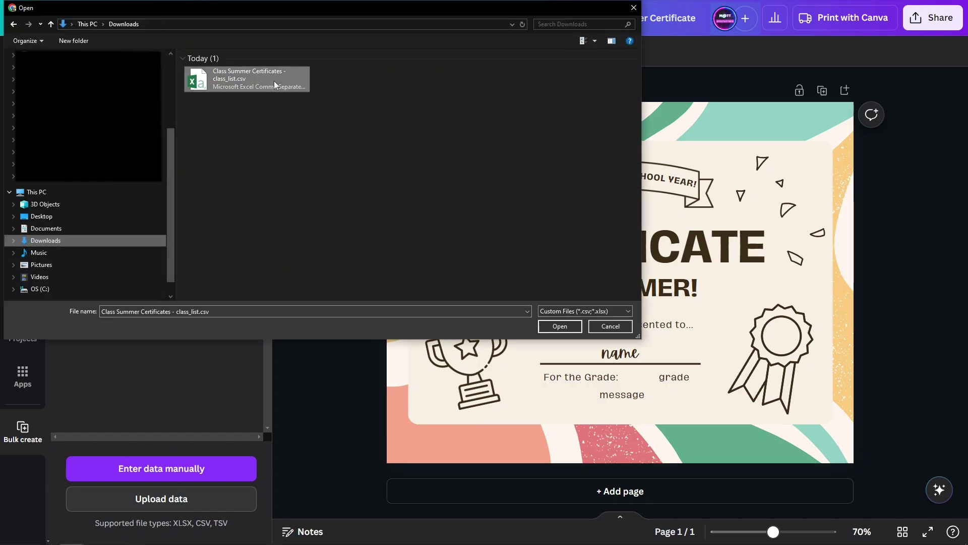
pyautogui.click(557, 326)
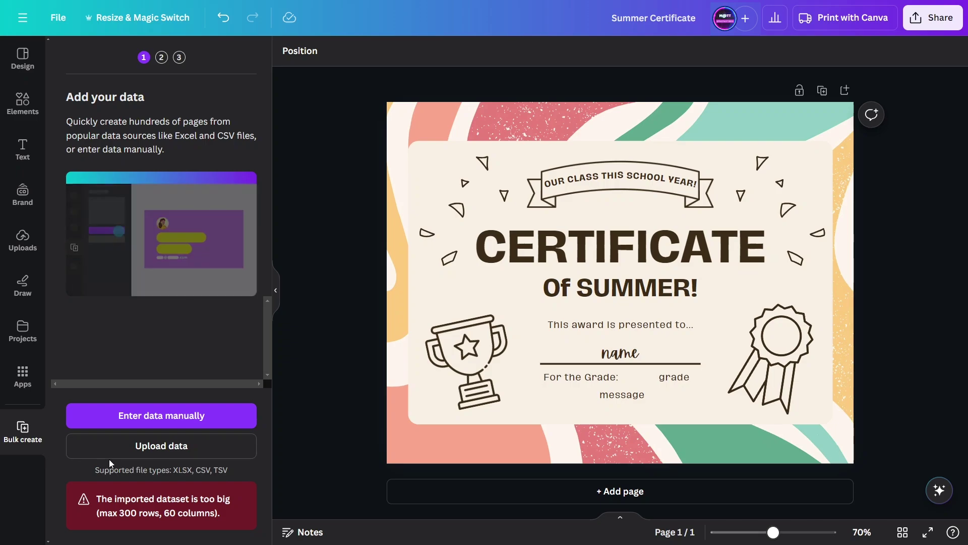
# Open manual data entry and copy class list columns A:D from Google Sheets
pyautogui.click(147, 415)
pyautogui.scroll(-5, 238, 296)
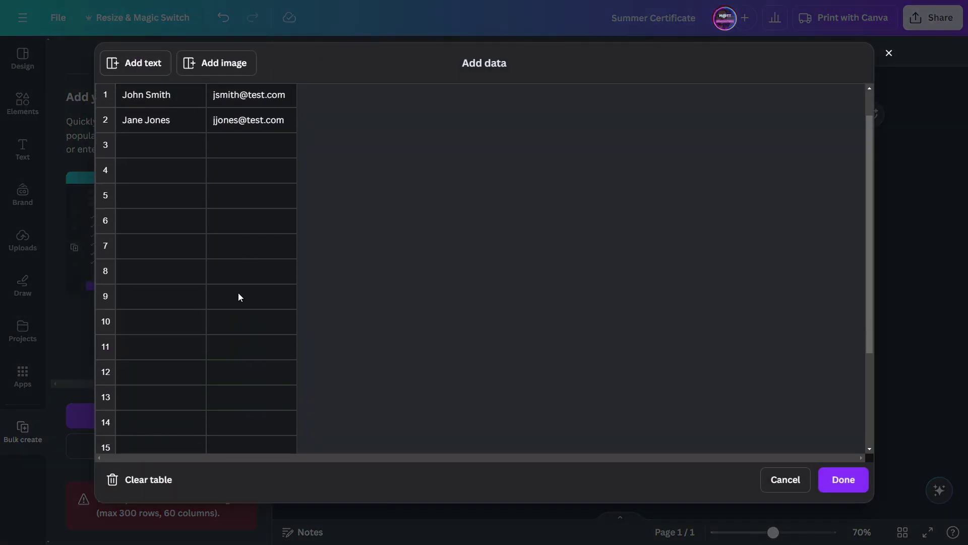
pyautogui.scroll(5, 227, 372)
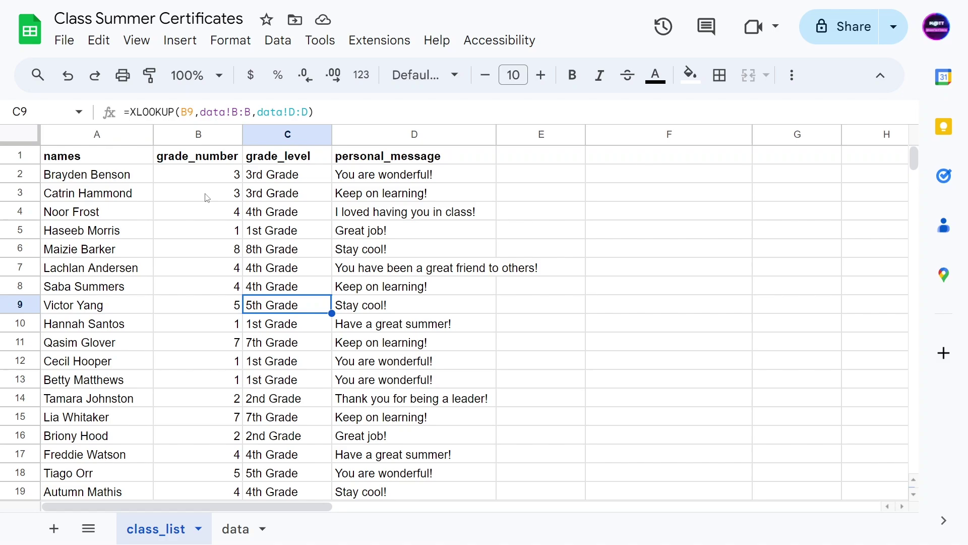
pyautogui.click(94, 144)
pyautogui.moveTo(94, 146)
pyautogui.mouseDown()
pyautogui.moveTo(151, 146)
pyautogui.moveTo(96, 147)
pyautogui.mouseUp()
pyautogui.keyDown('shift'); pyautogui.click(356, 132); pyautogui.keyUp('shift')
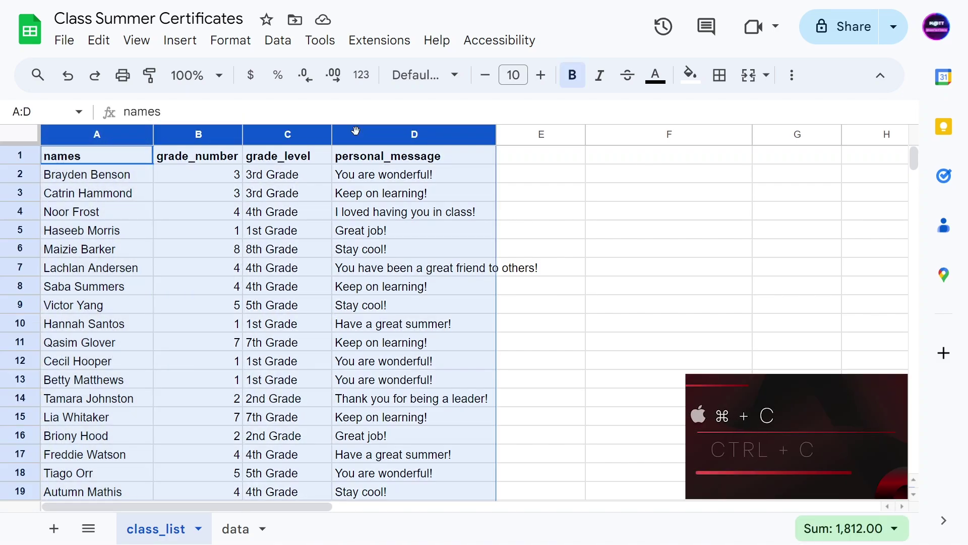
pyautogui.hotkey('ctrl', 'c')
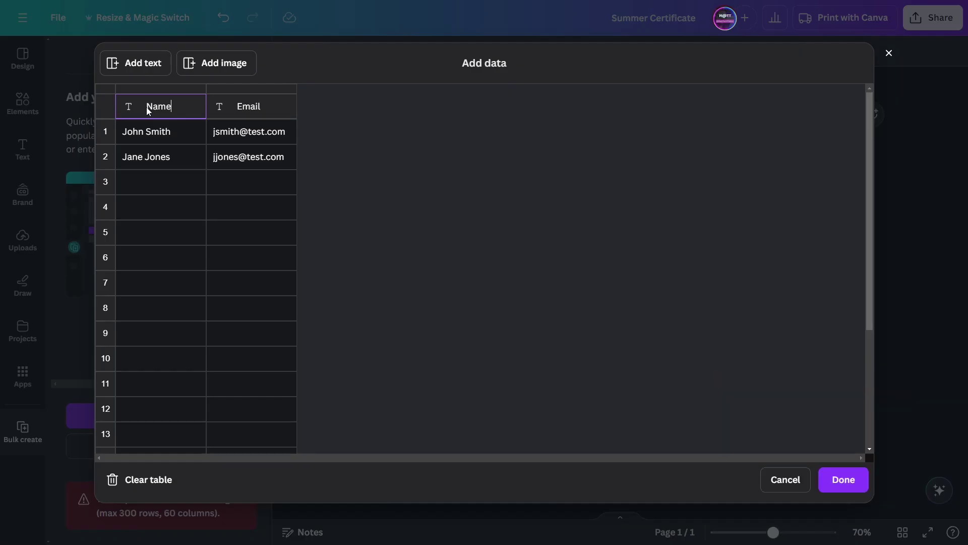
# Paste the class list over the sample table and confirm the 299 rows as data
pyautogui.hotkey('ctrl', 'a')
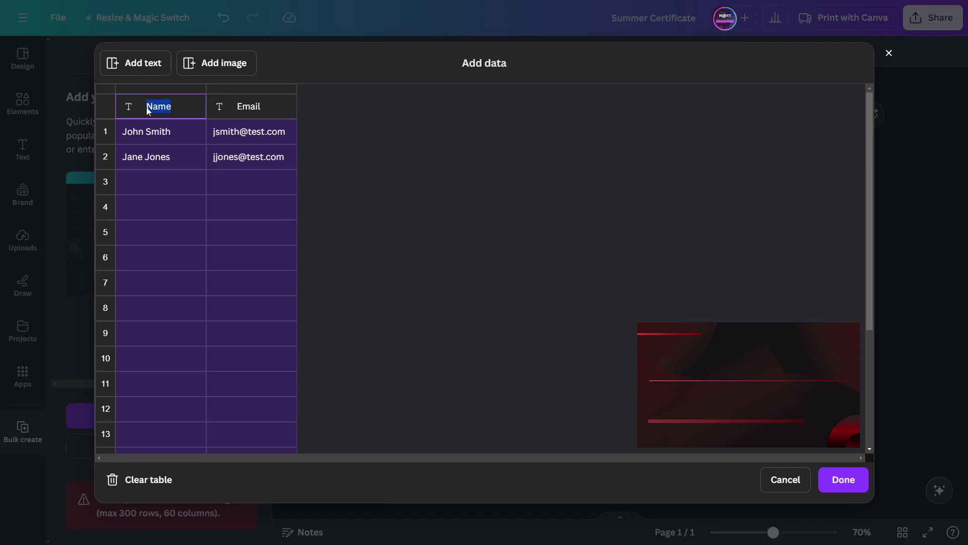
pyautogui.hotkey('ctrl', 'v')
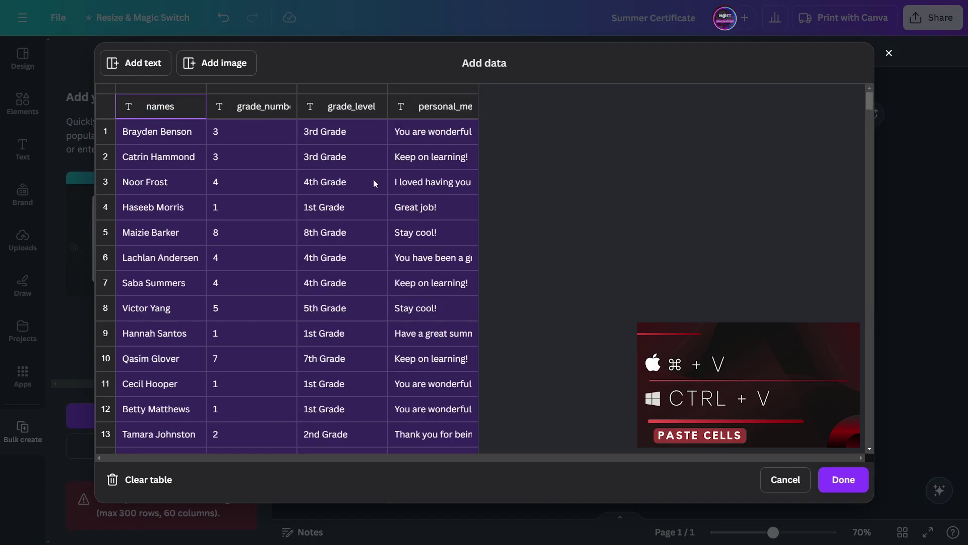
pyautogui.scroll(-10, 689, 213)
pyautogui.moveTo(869, 122); pyautogui.dragTo(869, 448)
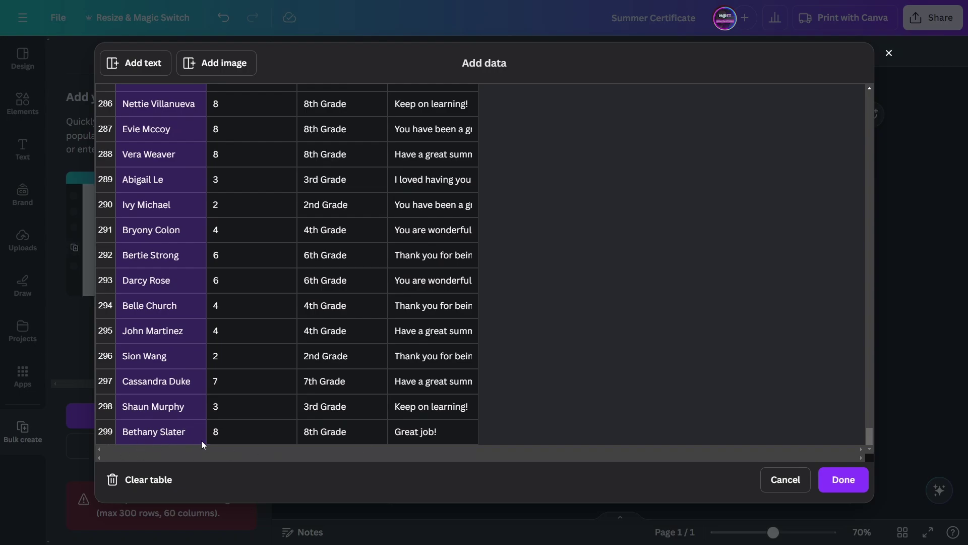
pyautogui.moveTo(870, 430); pyautogui.dragTo(870, 96)
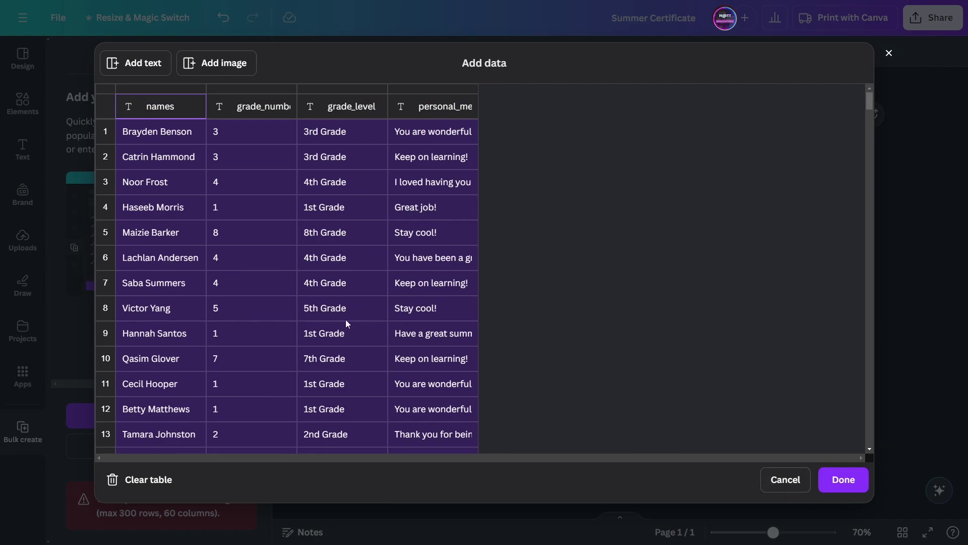
pyautogui.click(839, 480)
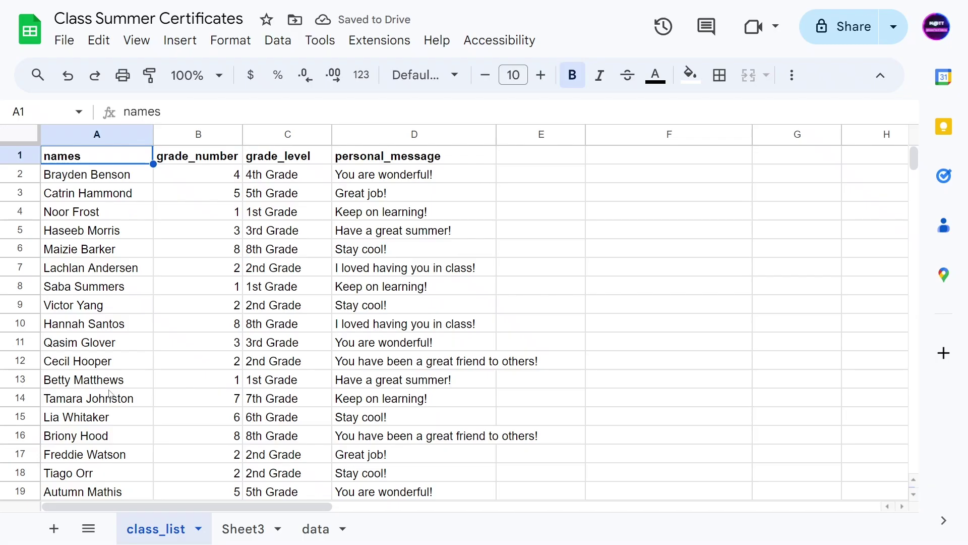
# Cut rows 301 to 401 out of the class_list sheet
pyautogui.hotkey('ctrl', 'Down')
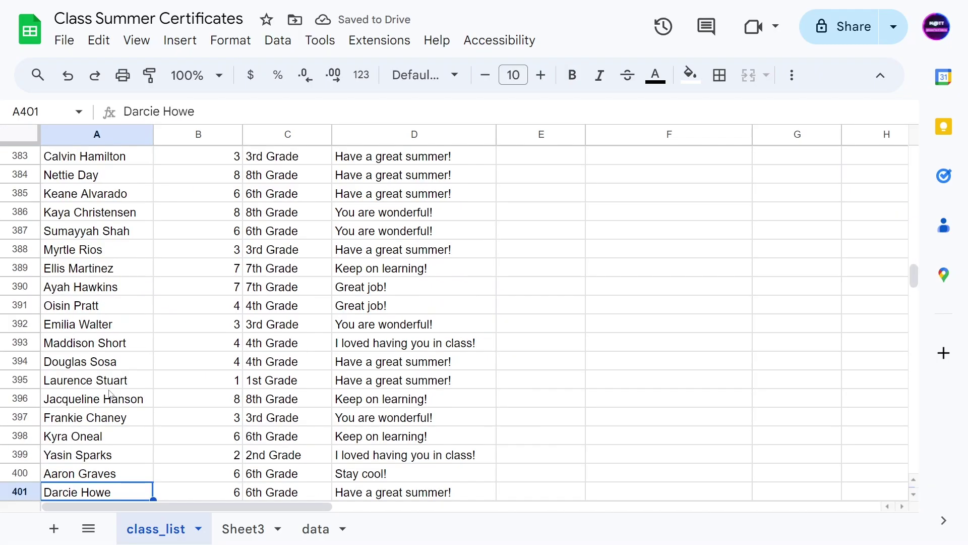
pyautogui.keyDown('shift'); pyautogui.click(361, 496); pyautogui.keyUp('shift')
pyautogui.scroll(20, 365, 276)
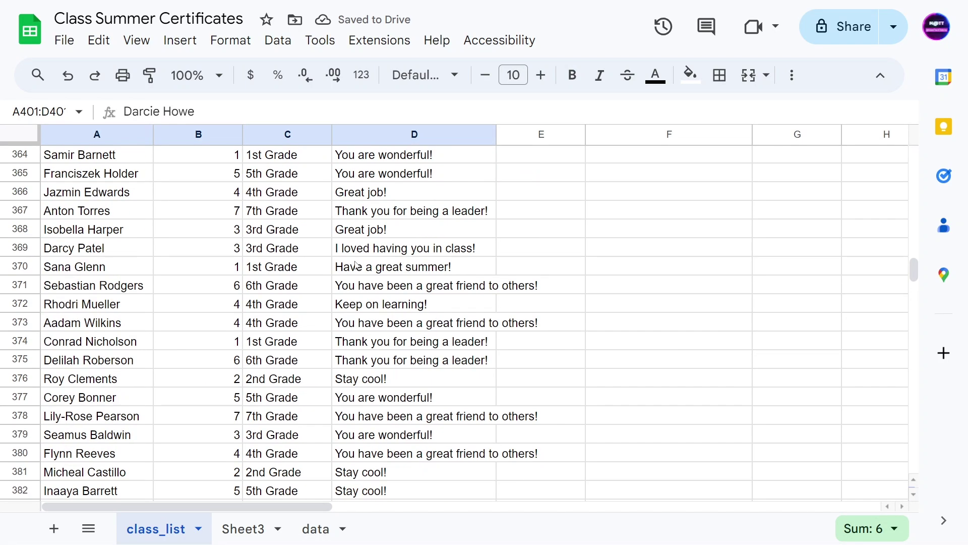
pyautogui.scroll(4, 361, 277)
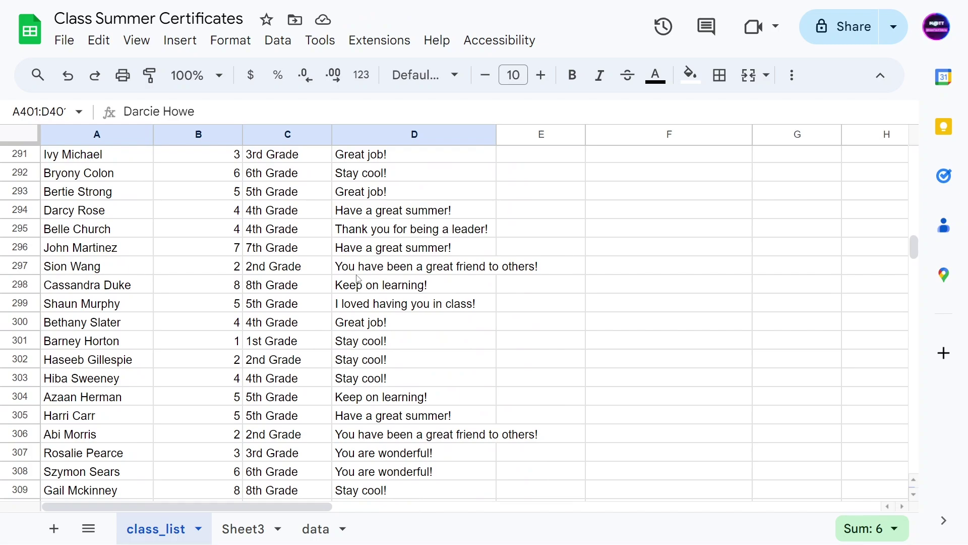
pyautogui.keyDown('shift'); pyautogui.click(378, 343); pyautogui.keyUp('shift')
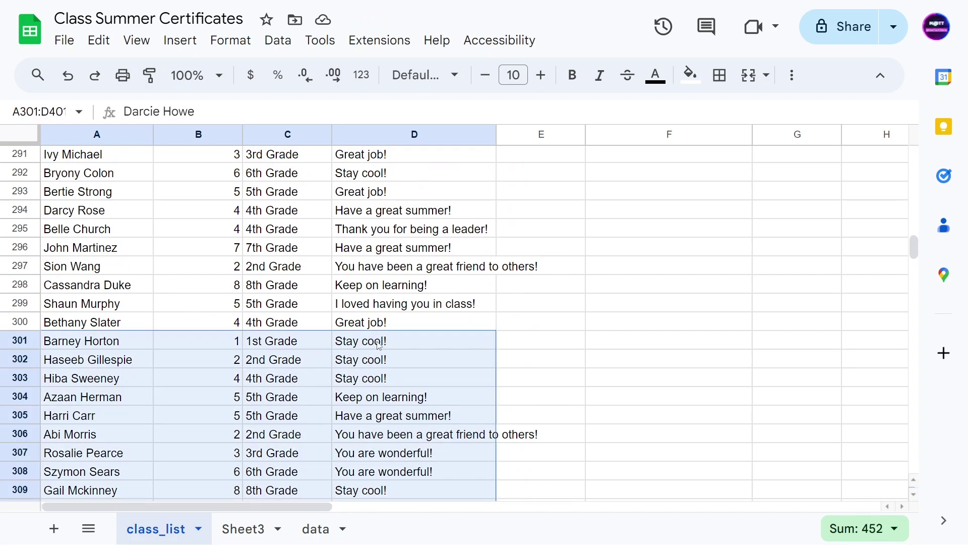
pyautogui.hotkey('ctrl', 'c')
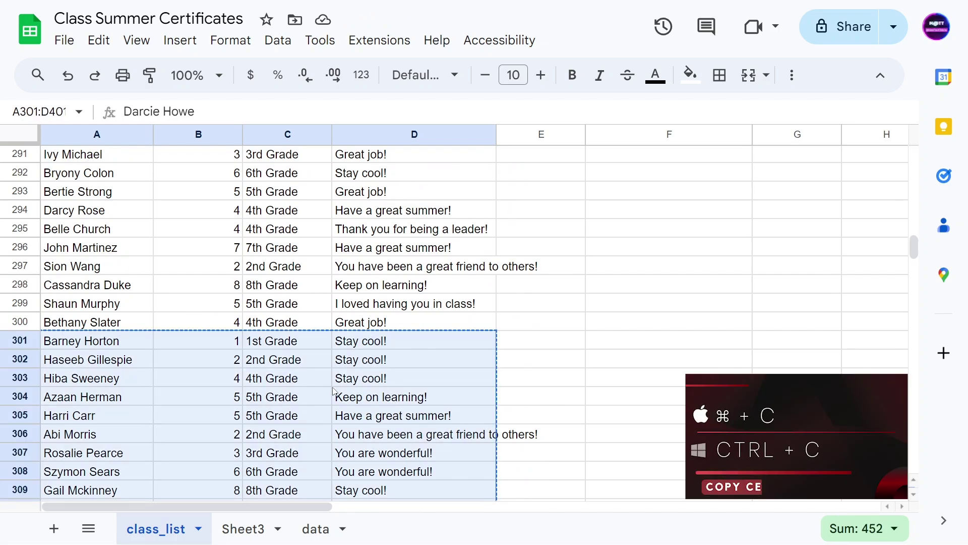
pyautogui.press('Delete')
# Paste the 101 student rows into Sheet3 starting at cell A2
pyautogui.click(240, 530)
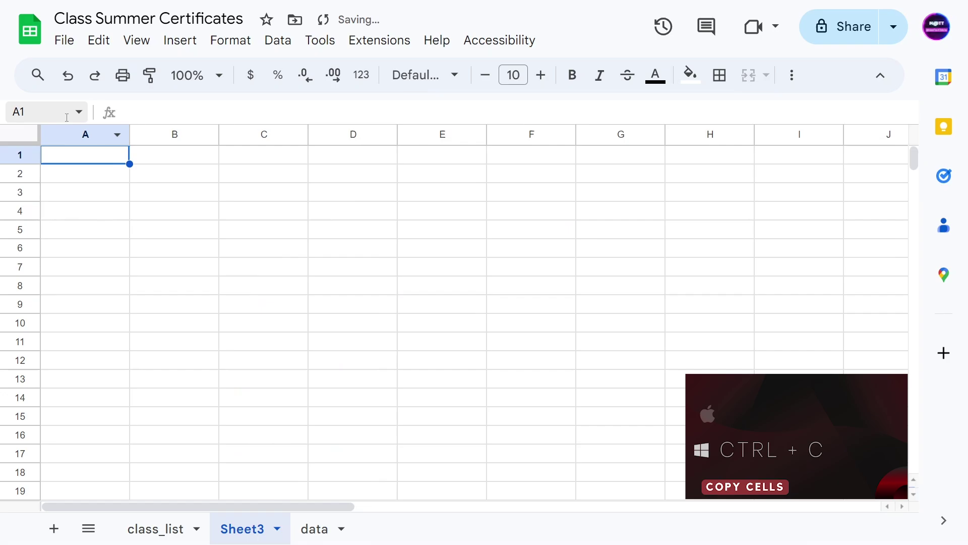
pyautogui.click(87, 181)
pyautogui.hotkey('ctrl', 'v')
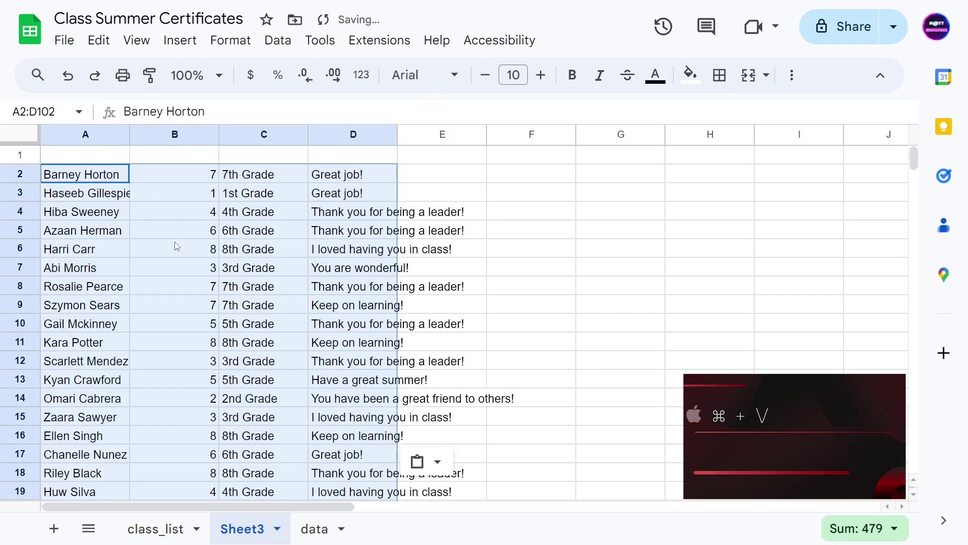
pyautogui.scroll(-20, 101, 324)
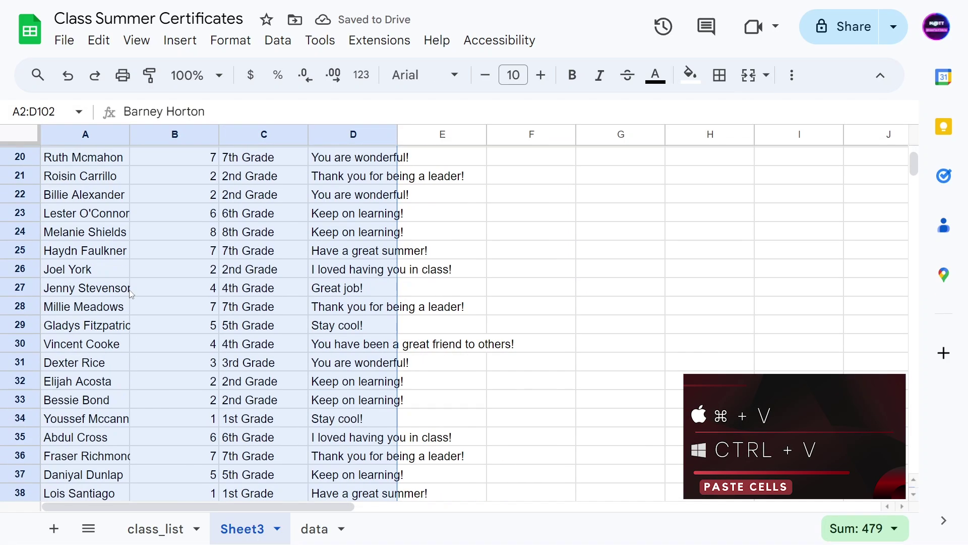
pyautogui.scroll(-2, 101, 323)
pyautogui.scroll(20, 183, 353)
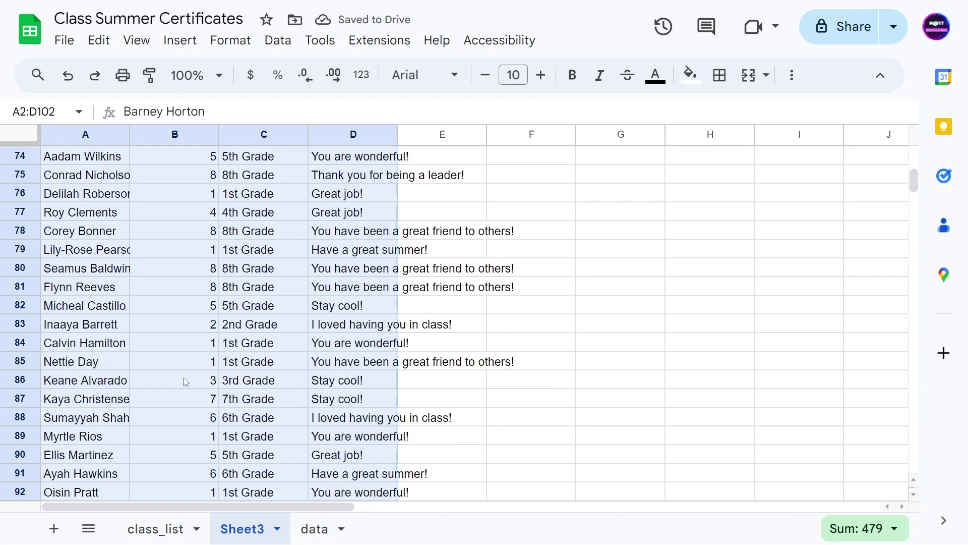
pyautogui.scroll(4, 170, 297)
pyautogui.click(85, 155)
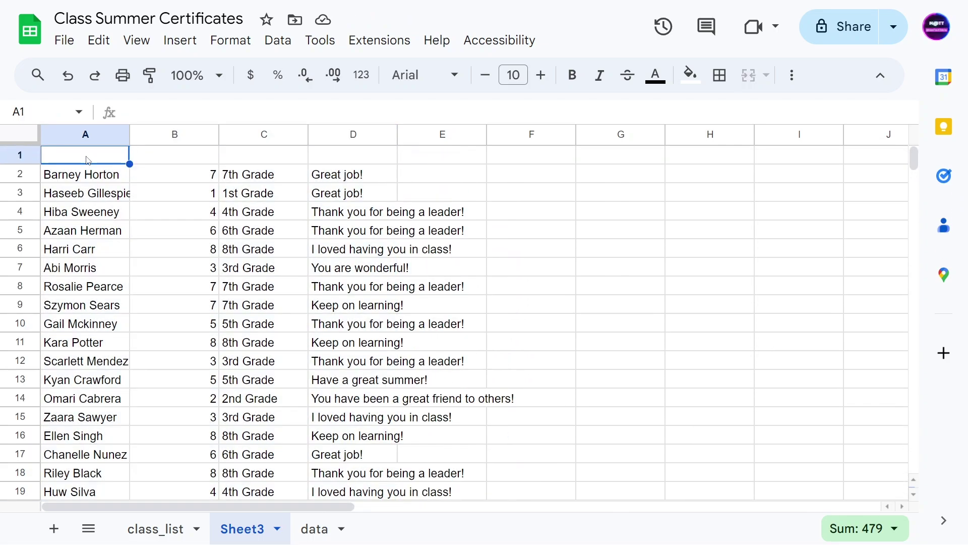
# Rename Sheet3 to class_list_pt2
pyautogui.doubleClick(233, 535)
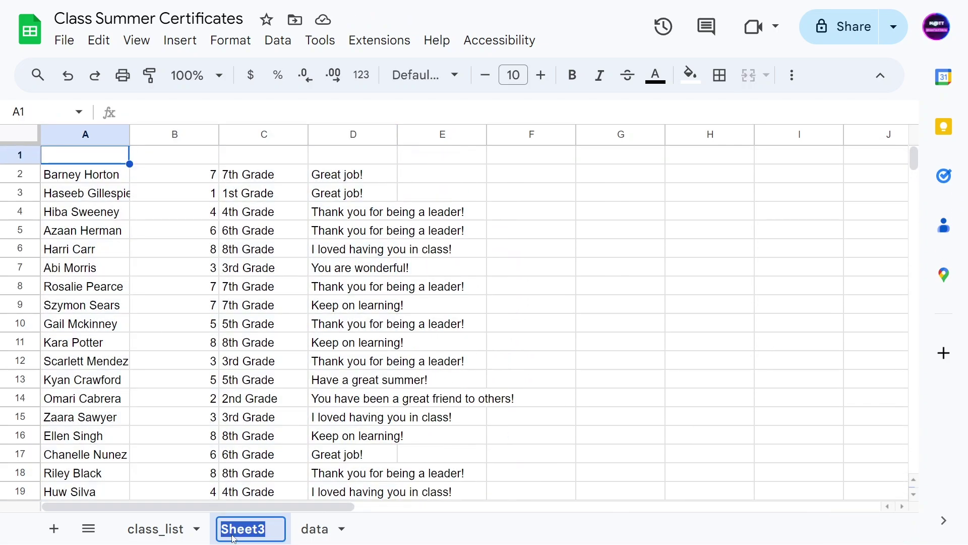
pyautogui.write('cla')
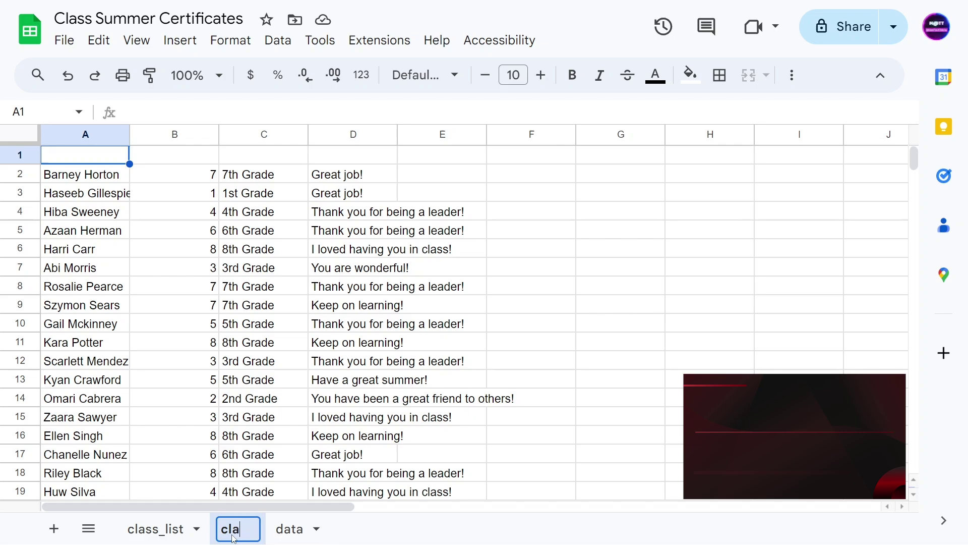
pyautogui.write('ss_list_pt1')
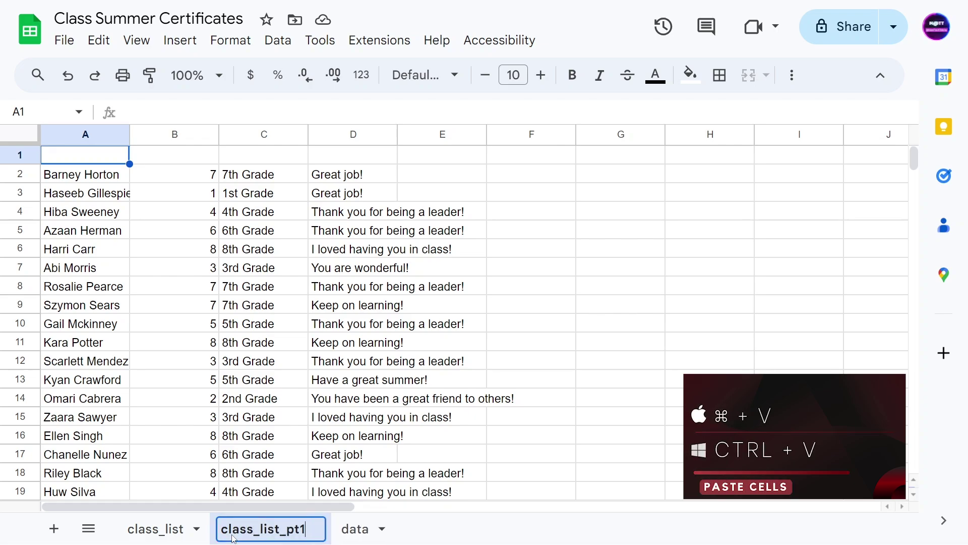
pyautogui.press('BackSpace')
pyautogui.write('2')
pyautogui.press('Return')
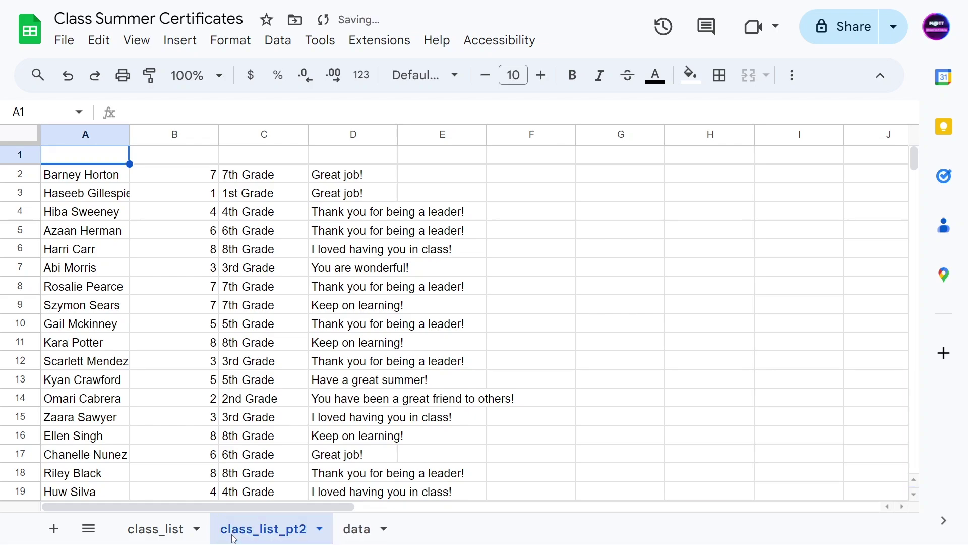
# Copy class_list's header row A1:D1 into row 1 of class_list_pt2
pyautogui.click(157, 528)
pyautogui.scroll(3, 130, 205)
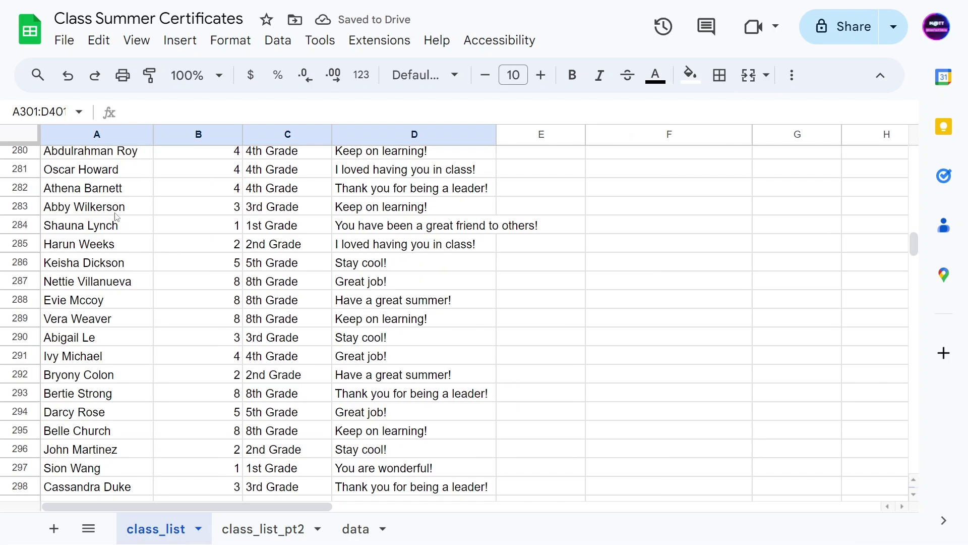
pyautogui.click(114, 212)
pyautogui.hotkey('ctrl', 'Home')
pyautogui.hotkey('shift', 'Right')
pyautogui.hotkey('shift', 'Right')
pyautogui.hotkey('shift', 'Right')
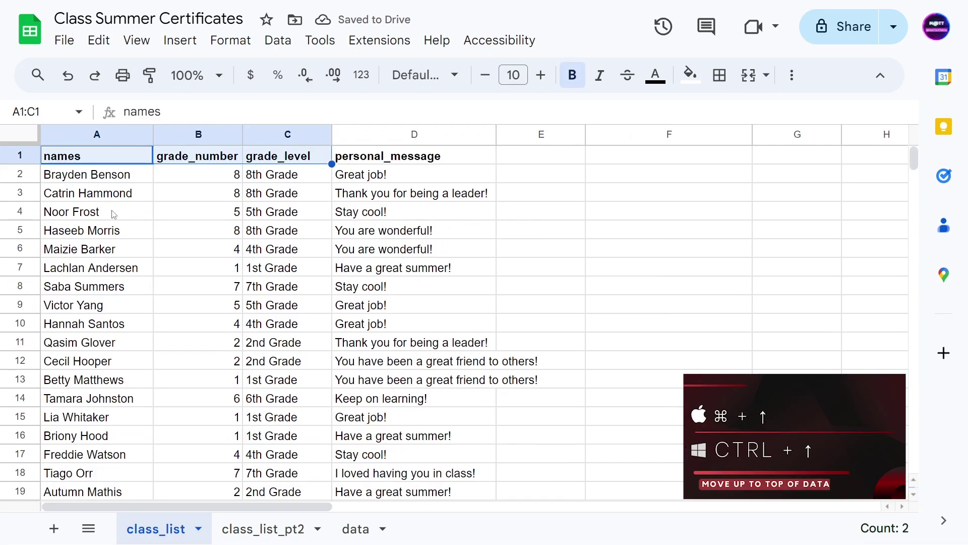
pyautogui.hotkey('ctrl', 'c')
pyautogui.click(263, 529)
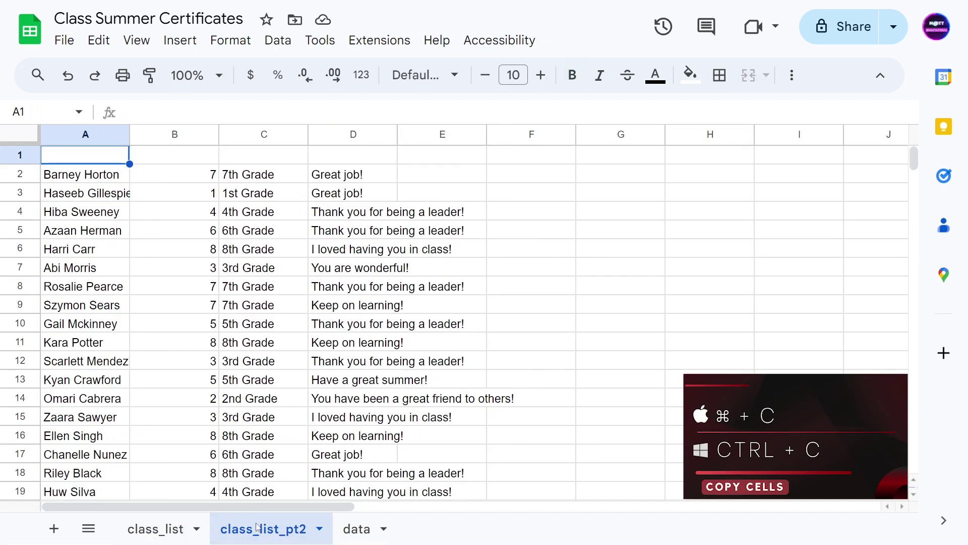
pyautogui.hotkey('ctrl', 'v')
pyautogui.press('Right')
pyautogui.press('Down')
pyautogui.press('Down')
pyautogui.press('Down')
pyautogui.press('Down')
pyautogui.press('Down')
pyautogui.press('Down')
pyautogui.press('Down')
pyautogui.press('Down')
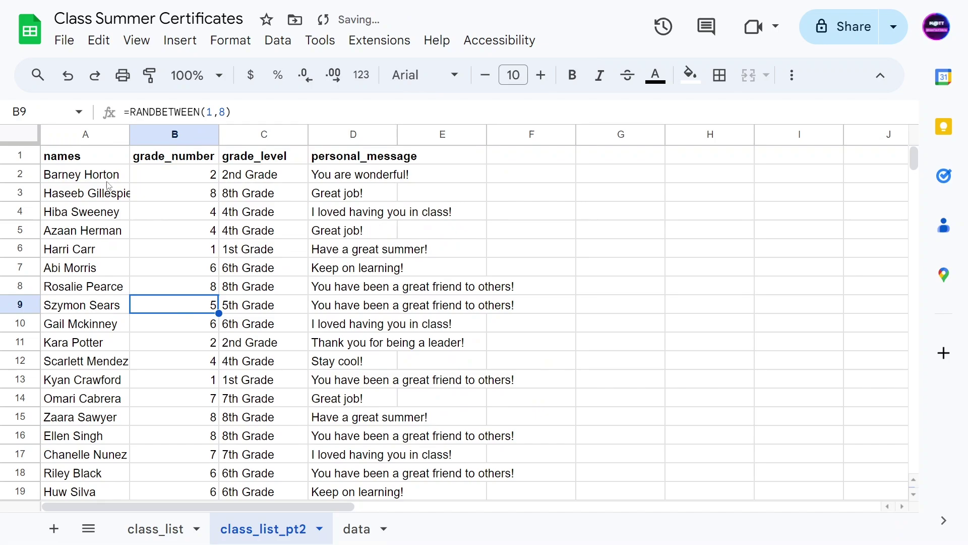
pyautogui.click(159, 537)
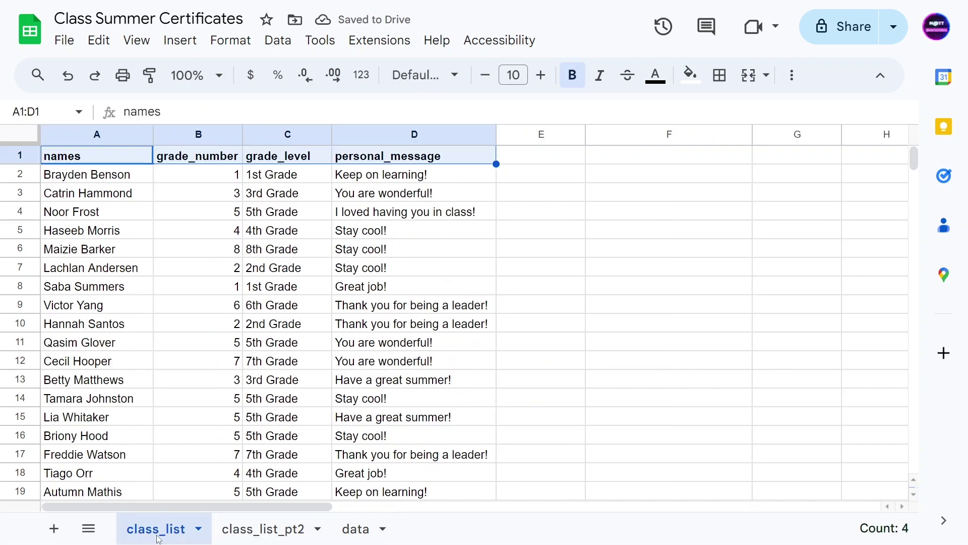
# Download class_list as Comma Separated Values (.csv) and return to the Canva design
pyautogui.click(130, 254)
pyautogui.press('Up')
pyautogui.press('Up')
pyautogui.press('Up')
pyautogui.press('Up')
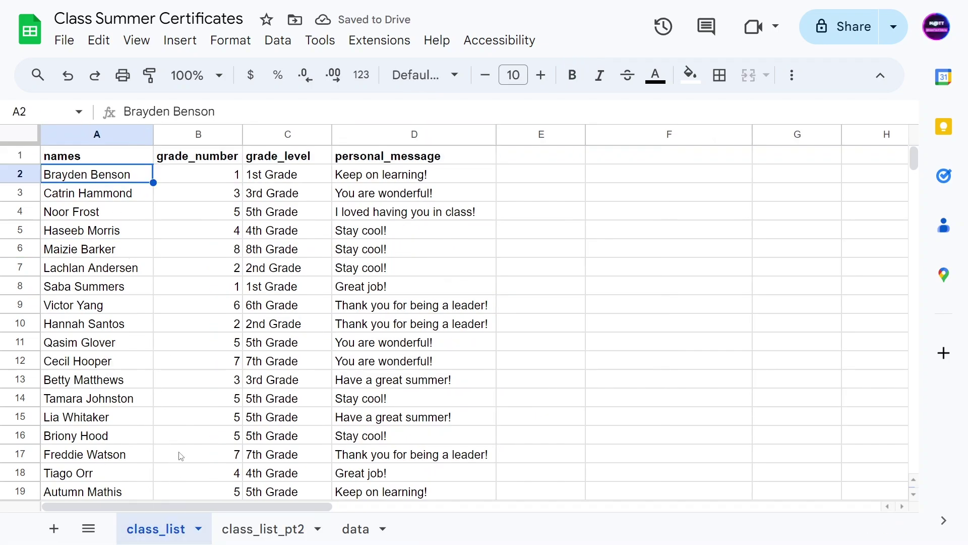
pyautogui.click(65, 41)
pyautogui.moveTo(114, 267)
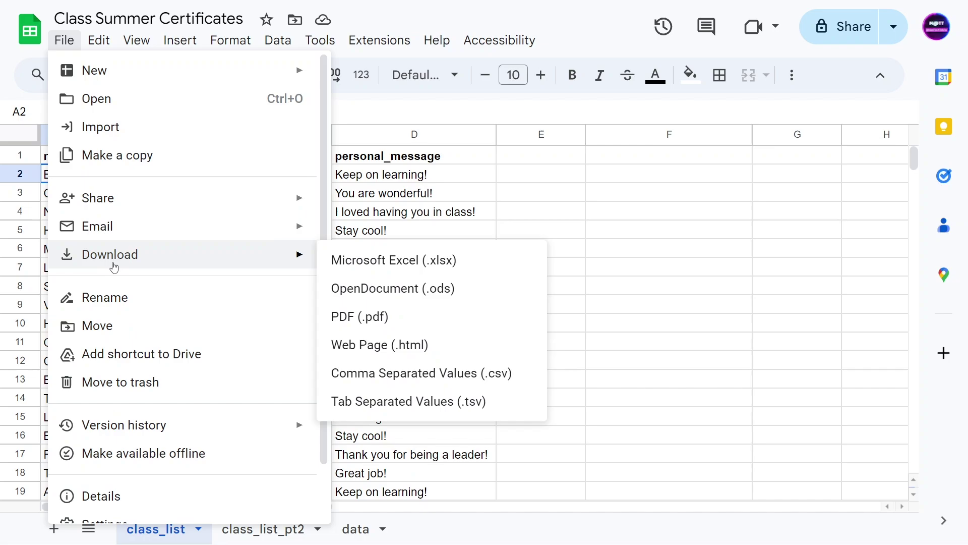
pyautogui.click(461, 374)
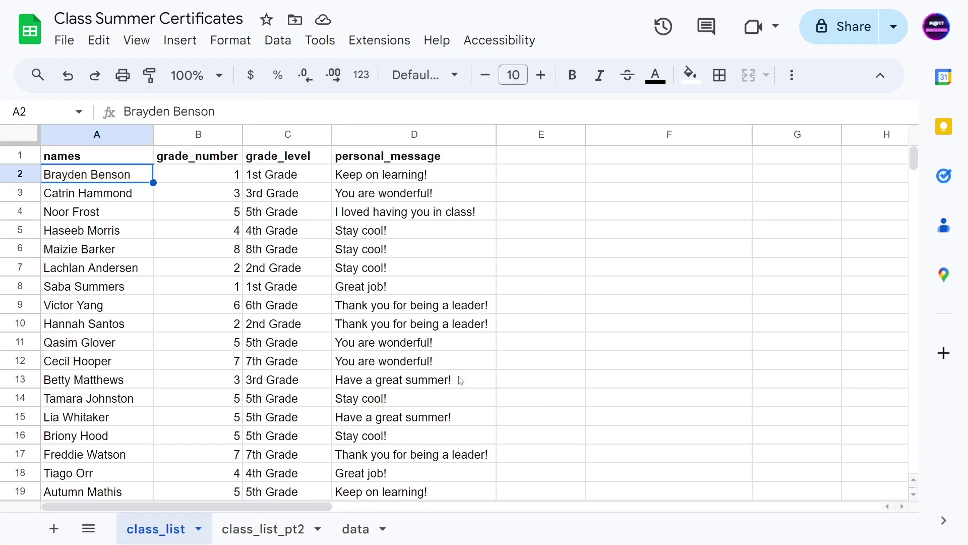
pyautogui.hotkey('ctrl', 'Tab')
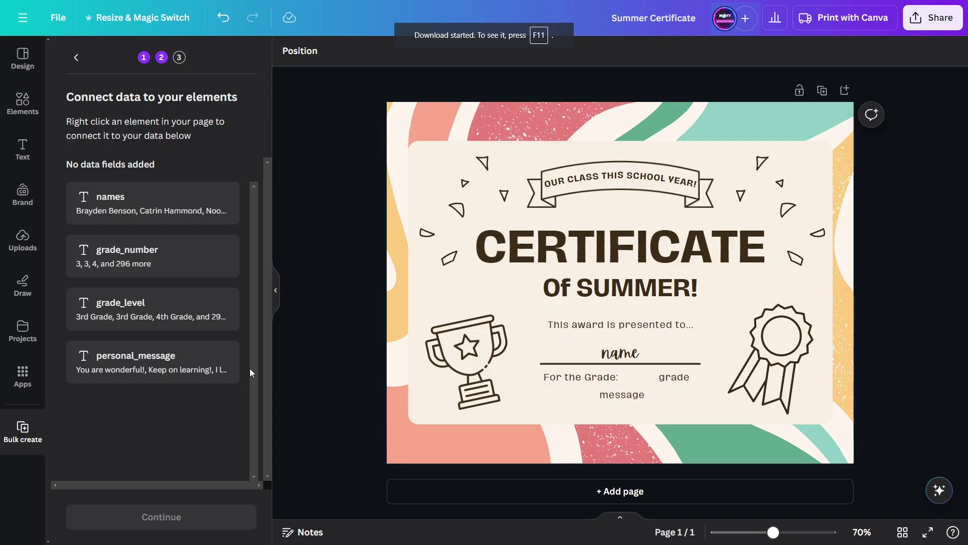
# Upload 'Class Summer Certificates - class_list (1).csv' from Downloads as the Bulk create data
pyautogui.click(77, 58)
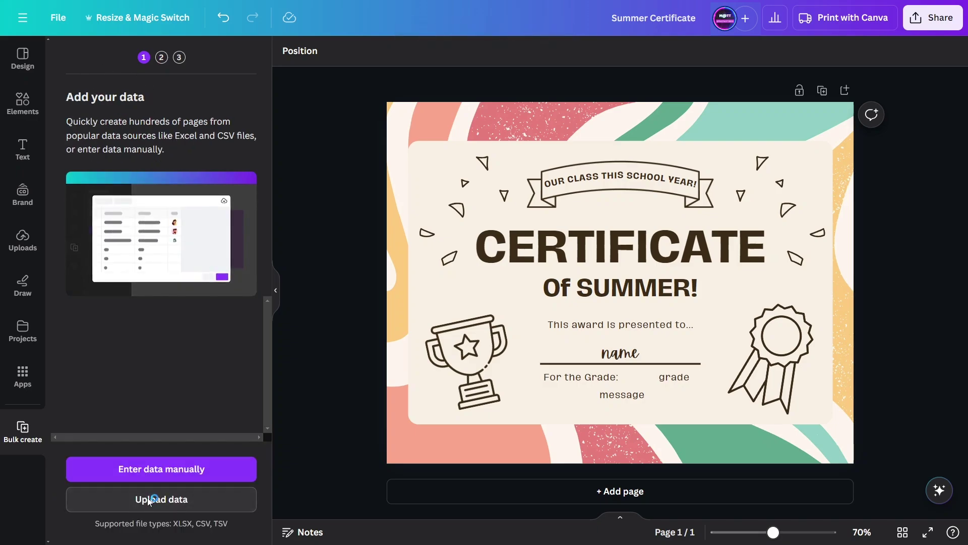
pyautogui.click(169, 508)
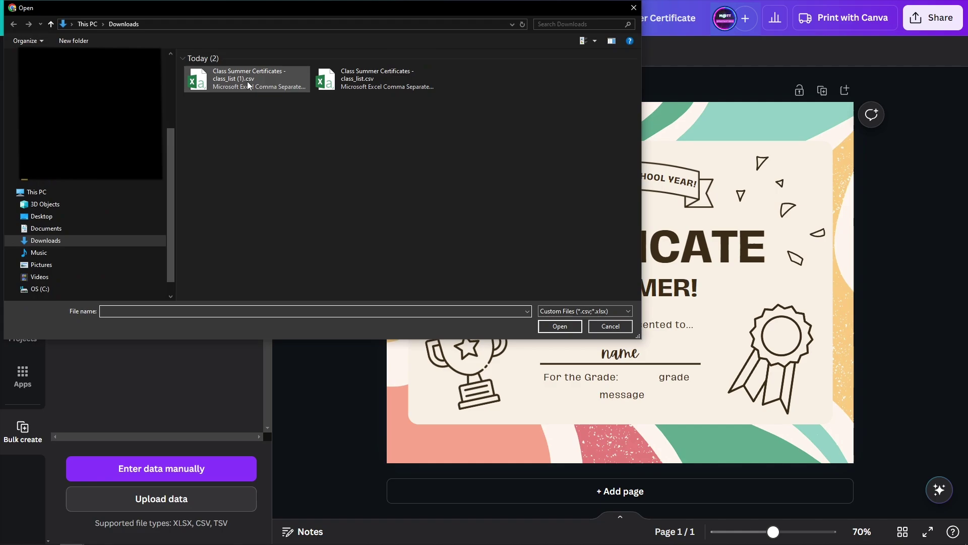
pyautogui.click(207, 77)
pyautogui.click(556, 327)
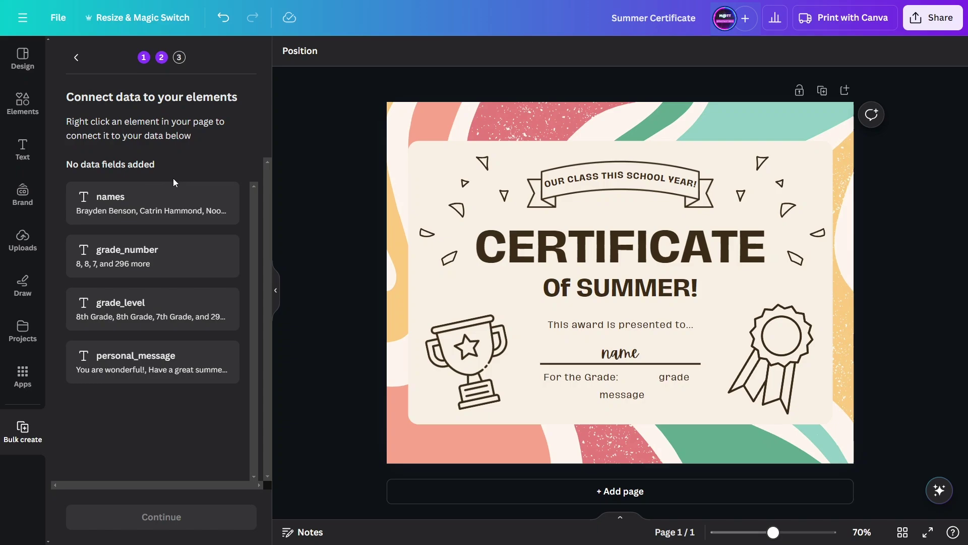
# Connect the name, grade and message placeholders to names, grade_level and personal_message
pyautogui.rightClick(152, 199)
pyautogui.press('Escape')
pyautogui.click(619, 353)
pyautogui.click(540, 311)
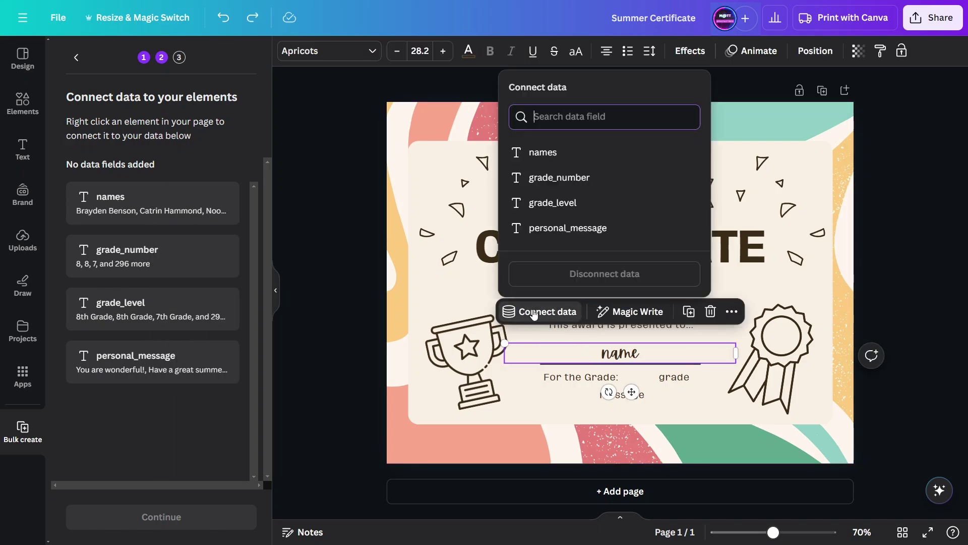
pyautogui.click(527, 152)
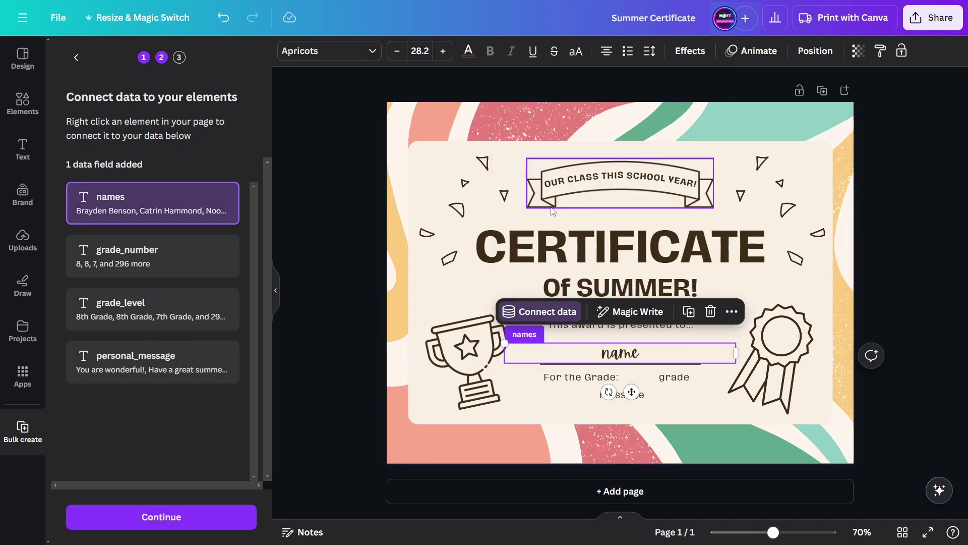
pyautogui.click(686, 379)
pyautogui.click(587, 341)
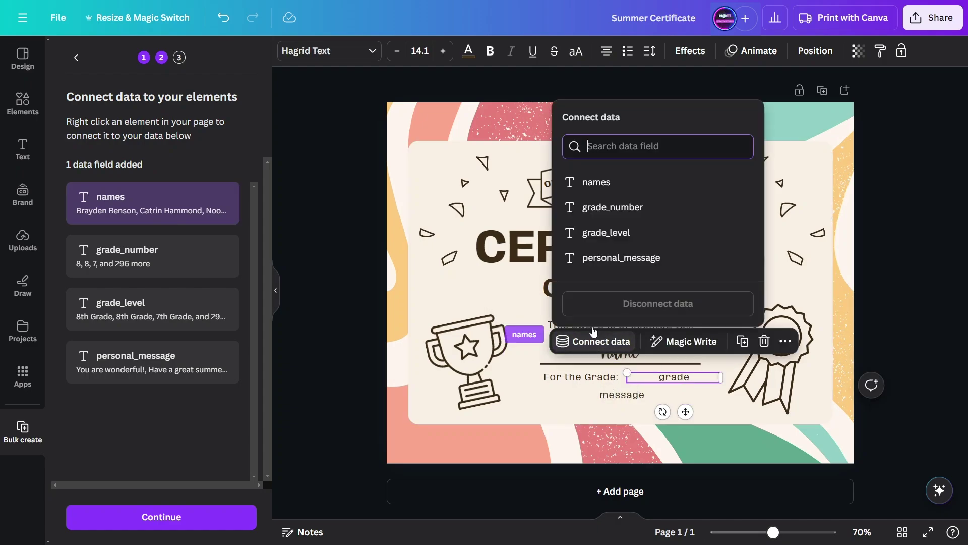
pyautogui.click(597, 236)
pyautogui.click(614, 399)
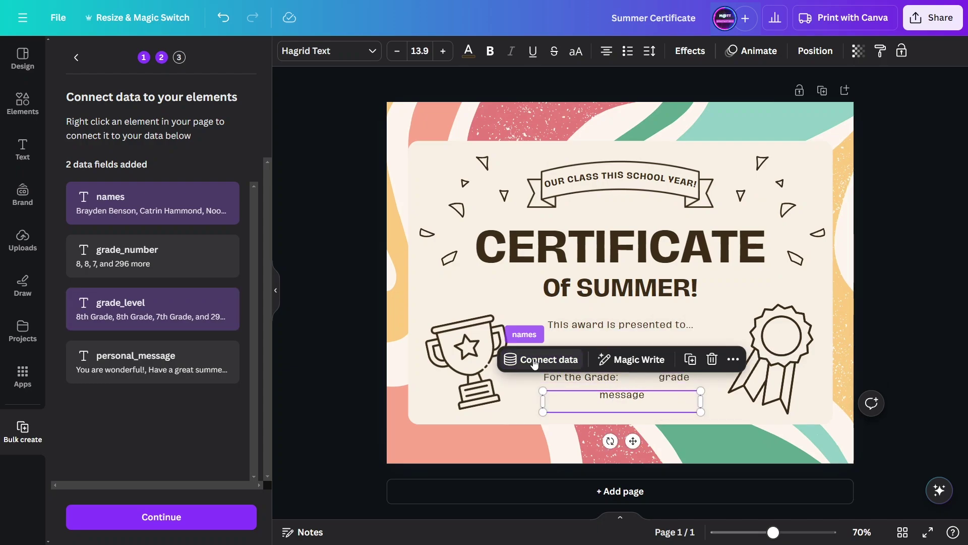
pyautogui.click(535, 363)
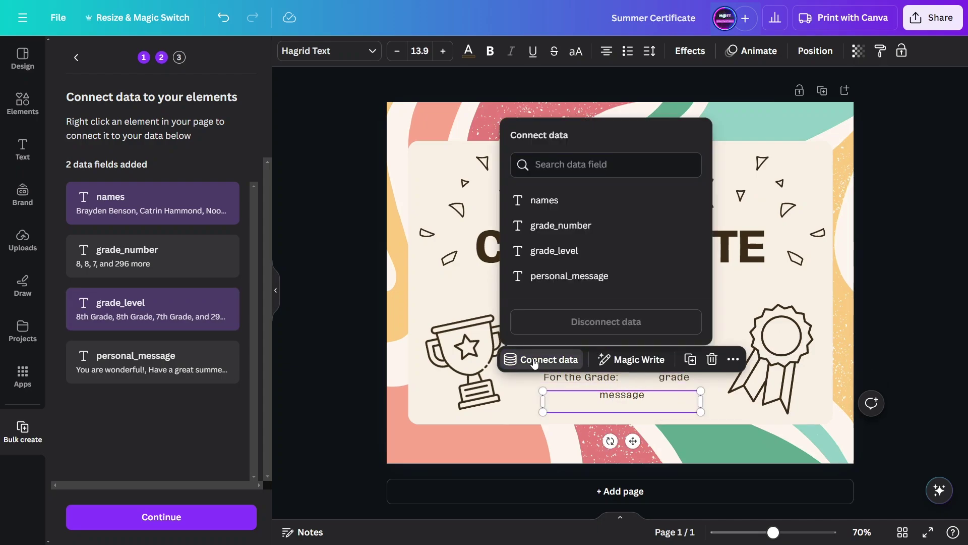
pyautogui.click(548, 274)
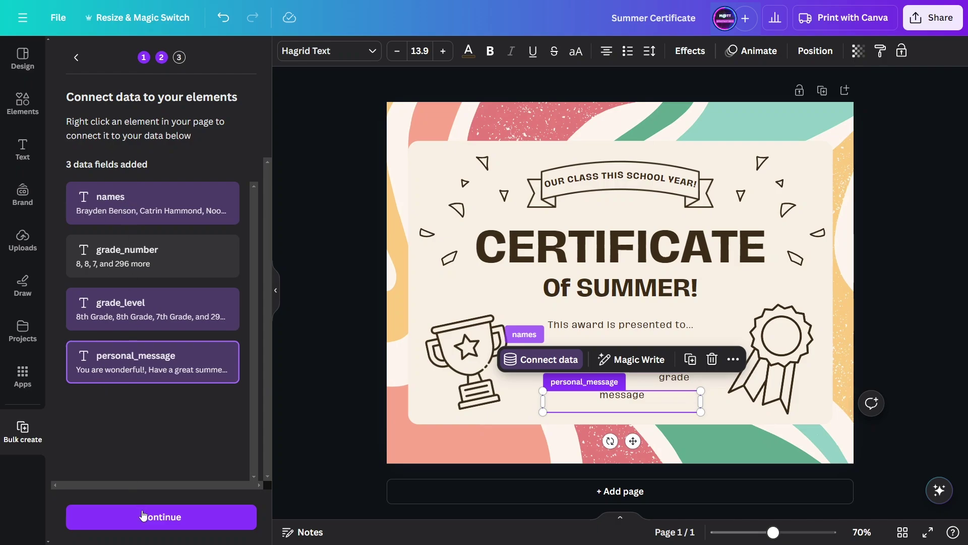
pyautogui.click(143, 516)
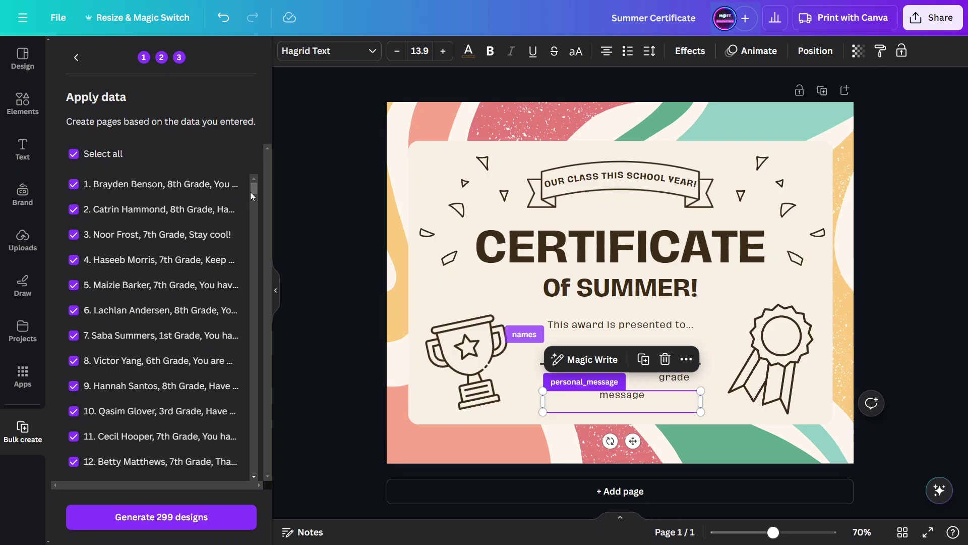
# Check the row list, toggling row 2 off and back on so all 299 rows stay selected
pyautogui.moveTo(255, 196); pyautogui.dragTo(243, 172)
pyautogui.click(73, 211)
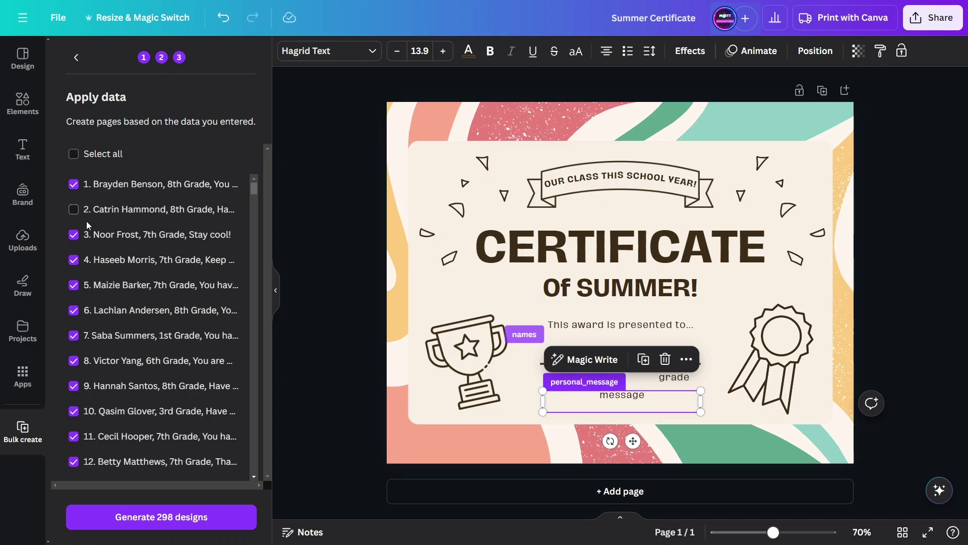
pyautogui.click(73, 211)
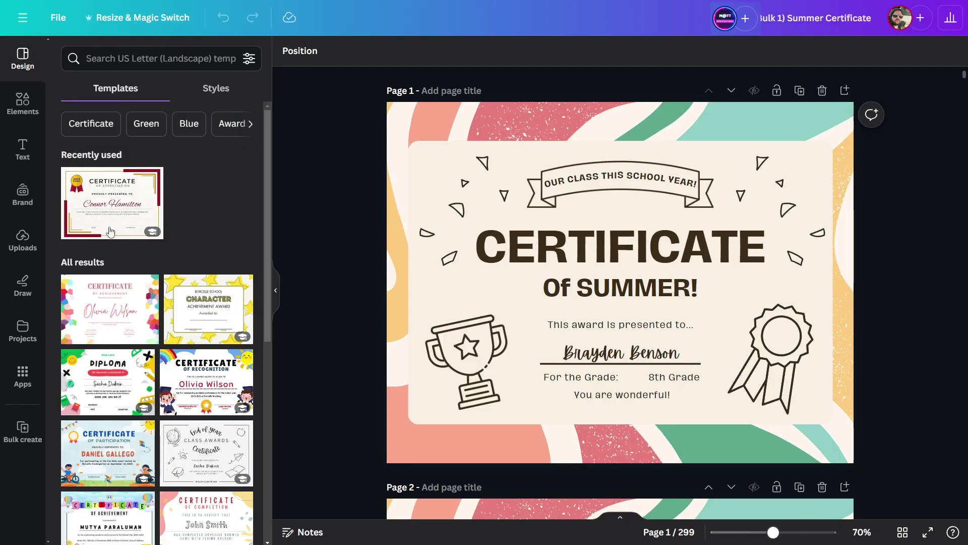
# Scroll through the first generated certificates and nudge the page 6 message box slightly
pyautogui.scroll(-2, 569, 282)
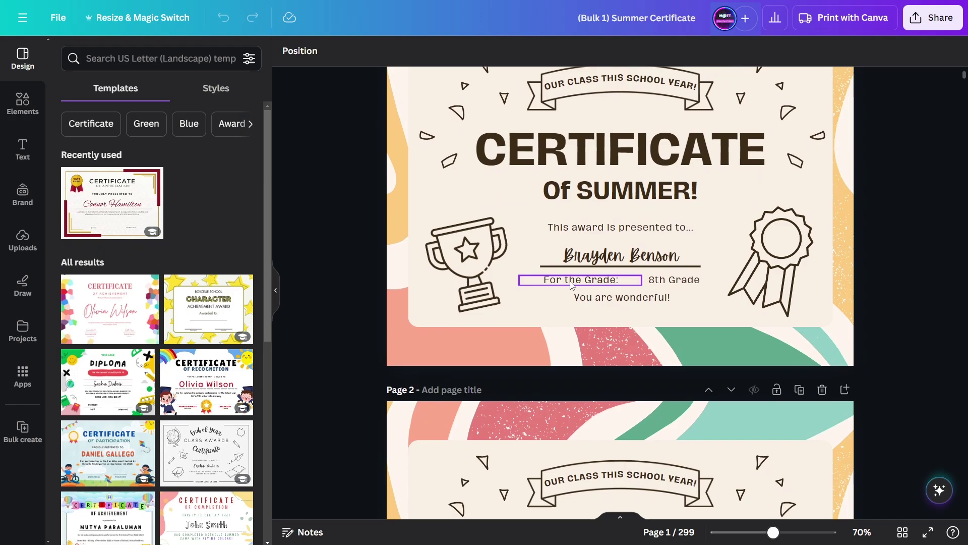
pyautogui.scroll(-1, 564, 283)
pyautogui.scroll(2, 560, 285)
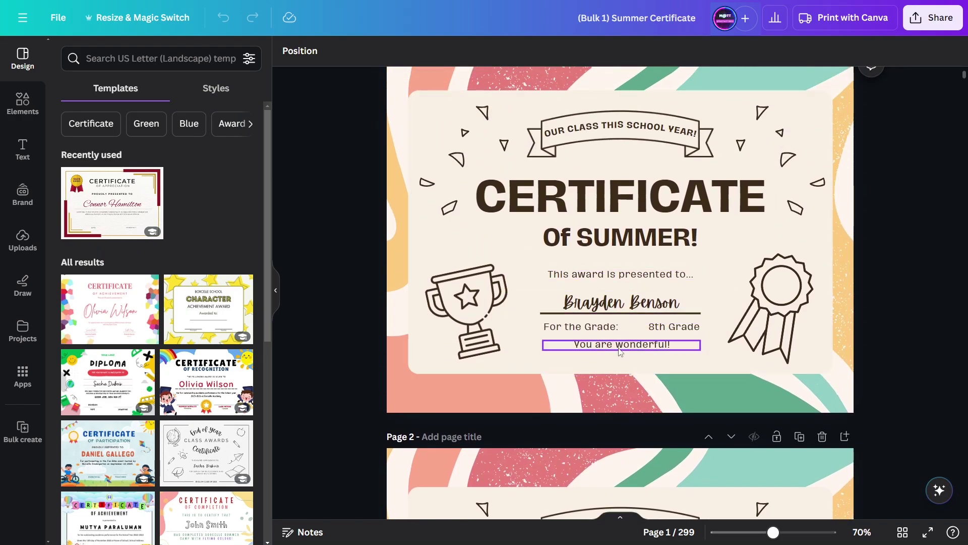
pyautogui.scroll(-10, 581, 313)
pyautogui.scroll(-5, 613, 366)
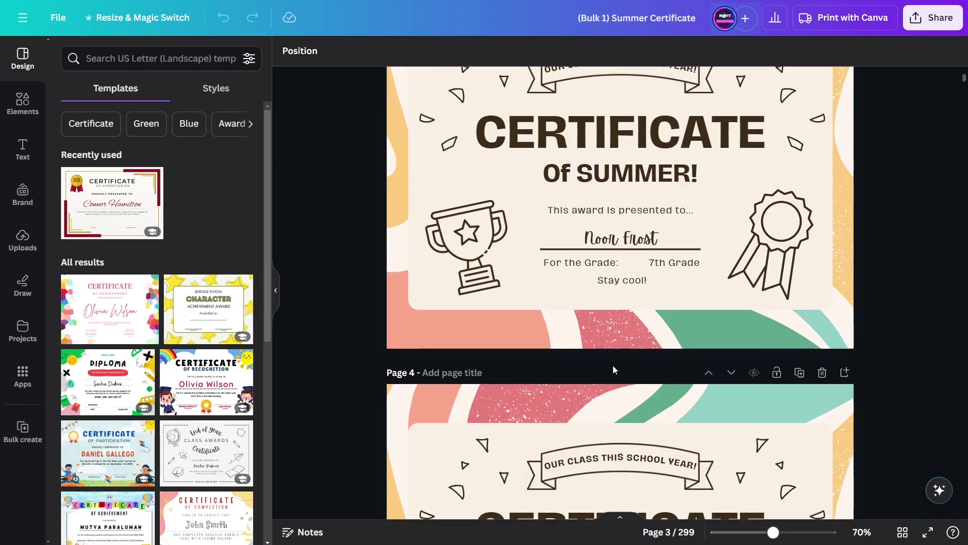
pyautogui.scroll(-7, 633, 366)
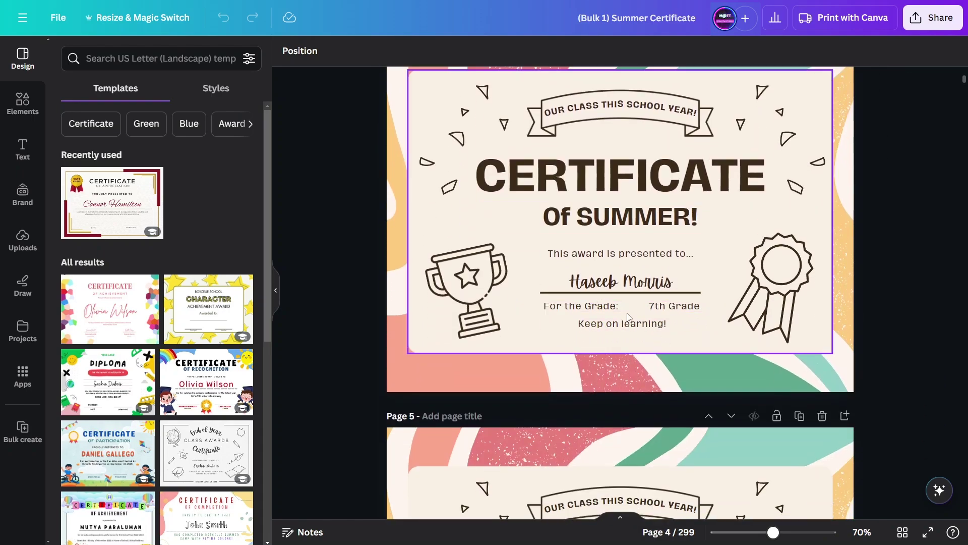
pyautogui.scroll(-5, 615, 333)
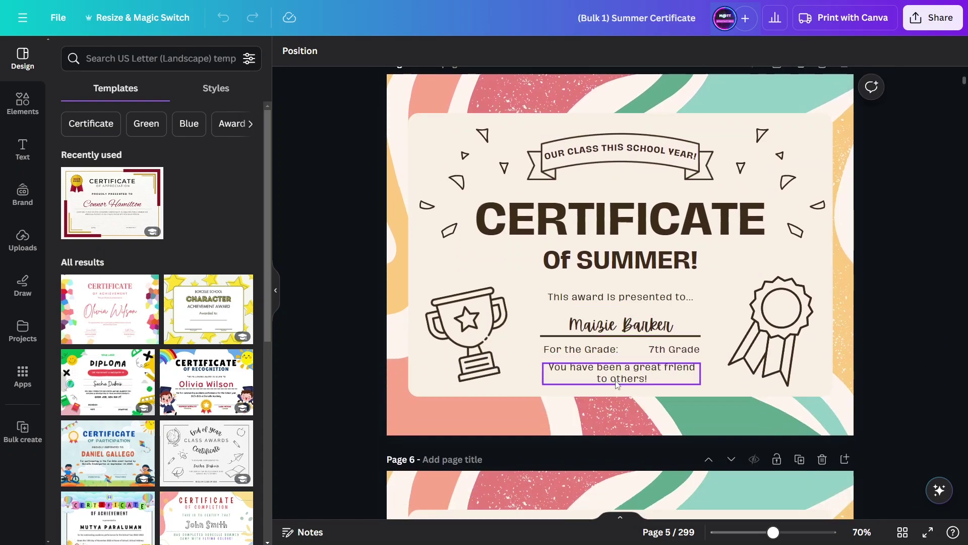
pyautogui.scroll(-7, 605, 306)
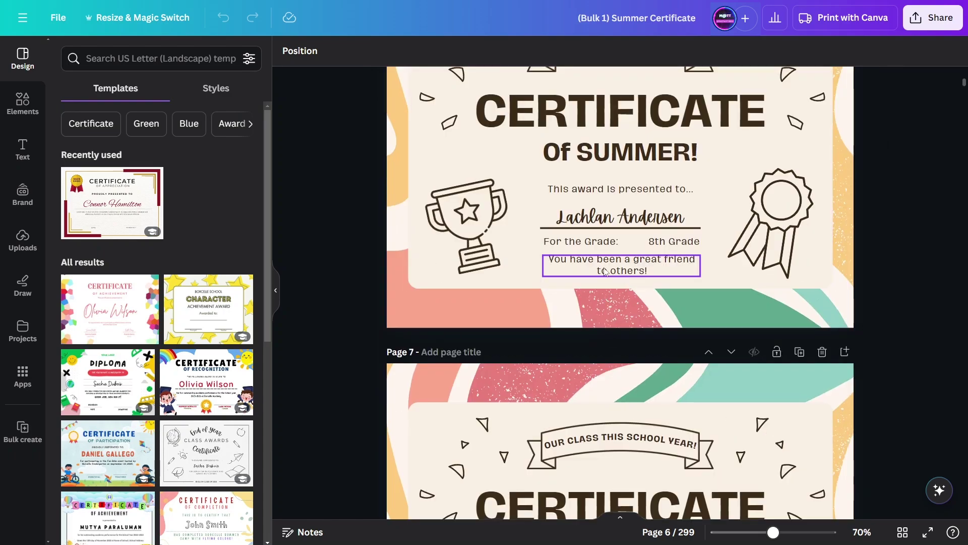
pyautogui.click(605, 270)
pyautogui.moveTo(605, 271); pyautogui.dragTo(604, 267)
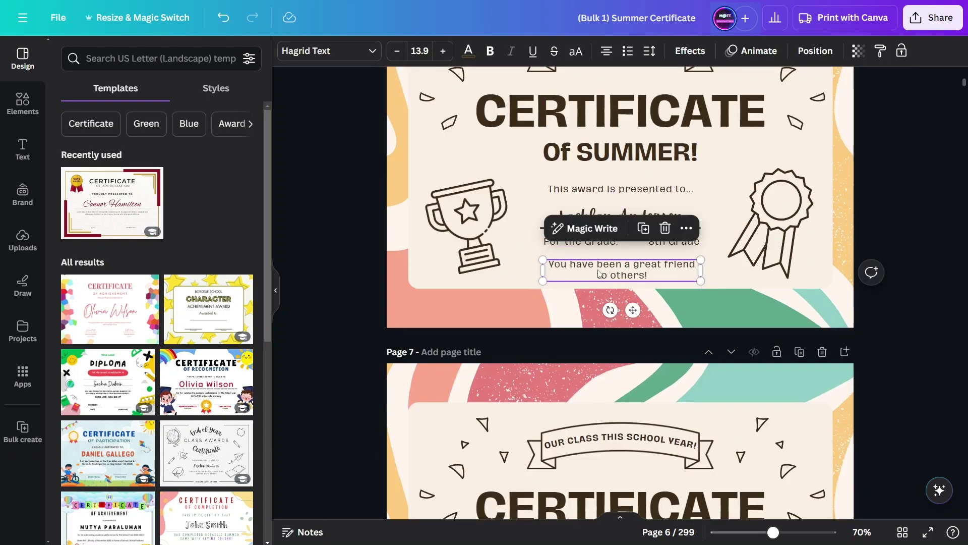
pyautogui.doubleClick(604, 267)
# Jump ahead to page 24 and select its '3rd Grade' text to check the fit
pyautogui.scroll(10, 424, 330)
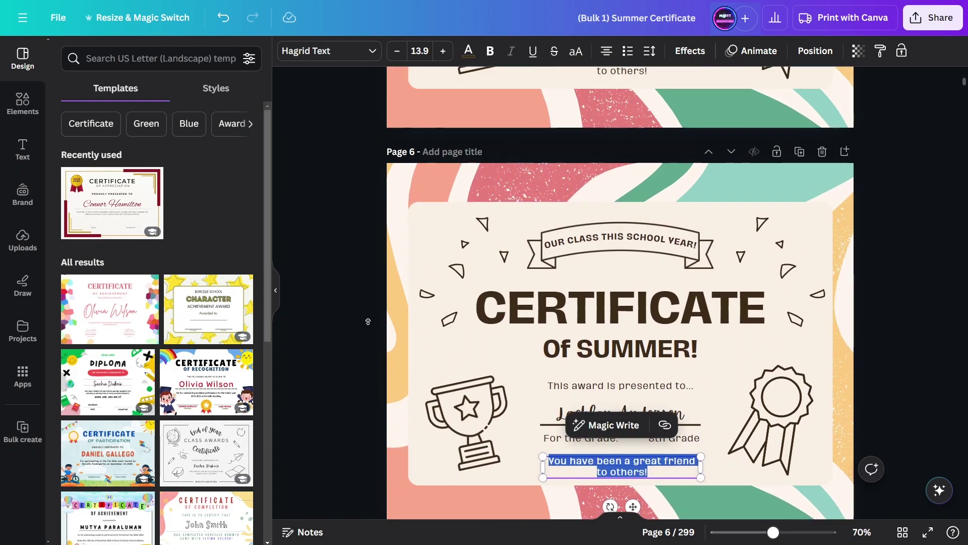
pyautogui.scroll(4, 358, 265)
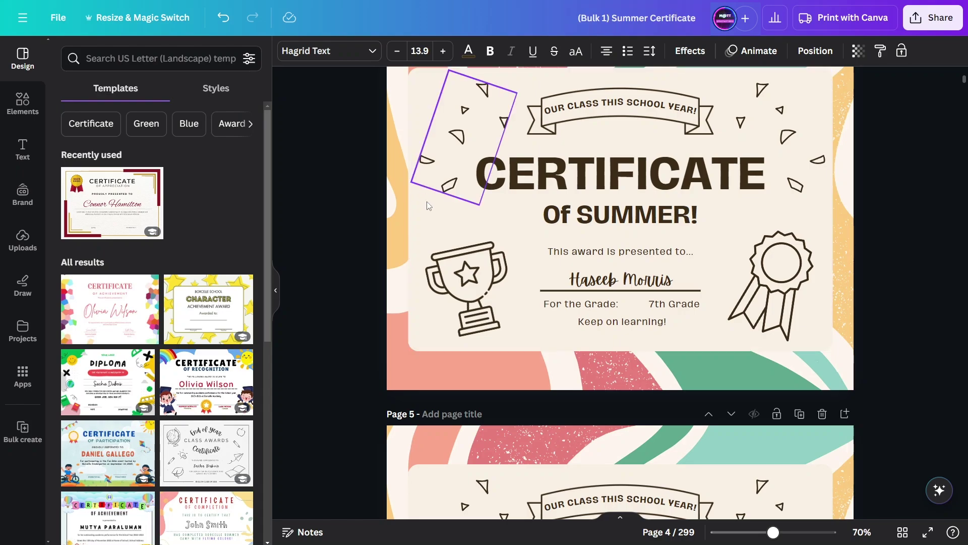
pyautogui.scroll(4, 393, 305)
pyautogui.scroll(12, 356, 198)
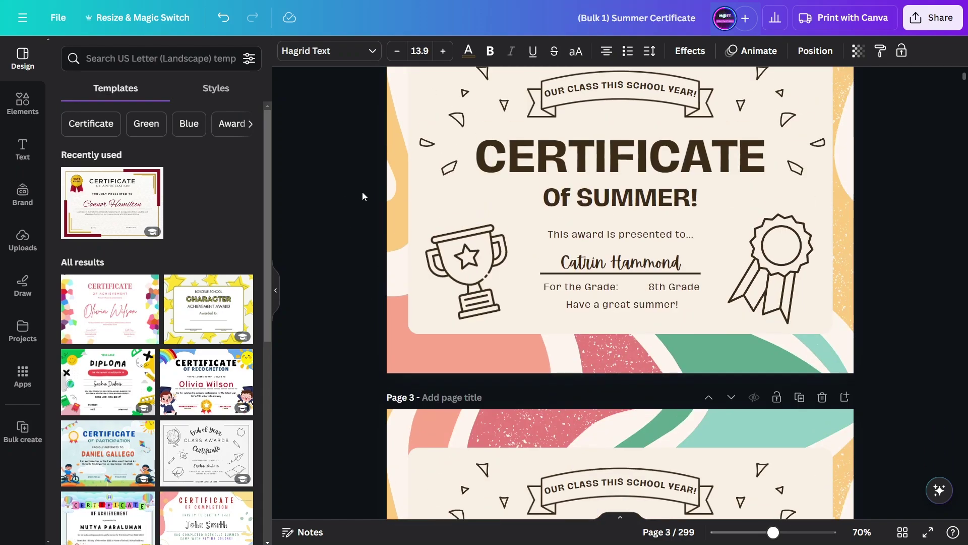
pyautogui.scroll(3, 373, 188)
pyautogui.scroll(-2, 662, 340)
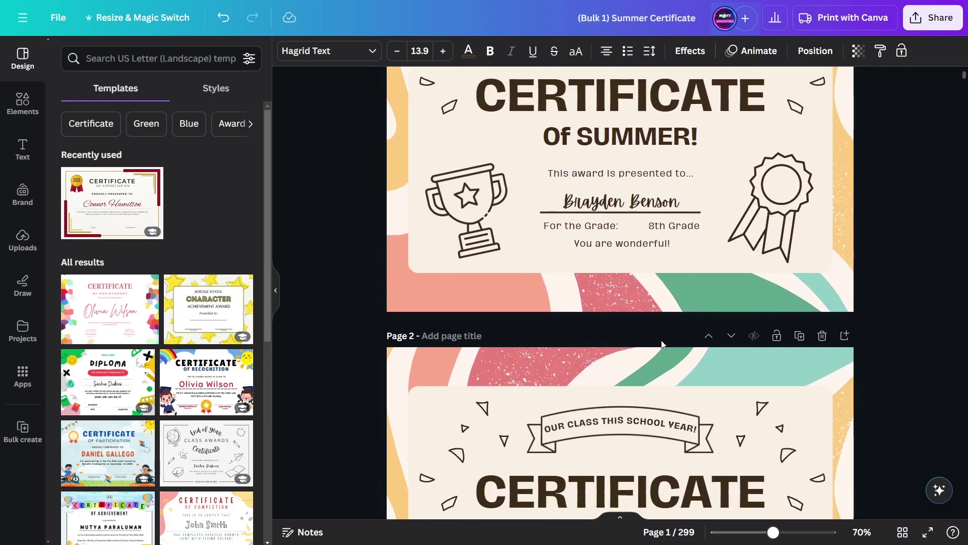
pyautogui.moveTo(964, 77); pyautogui.dragTo(965, 108)
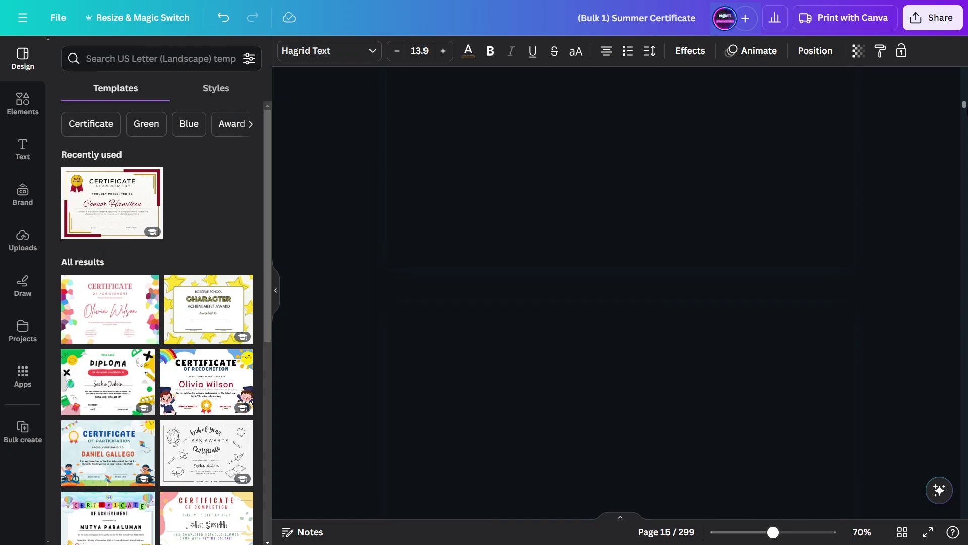
pyautogui.scroll(-2, 687, 184)
pyautogui.scroll(-4, 688, 184)
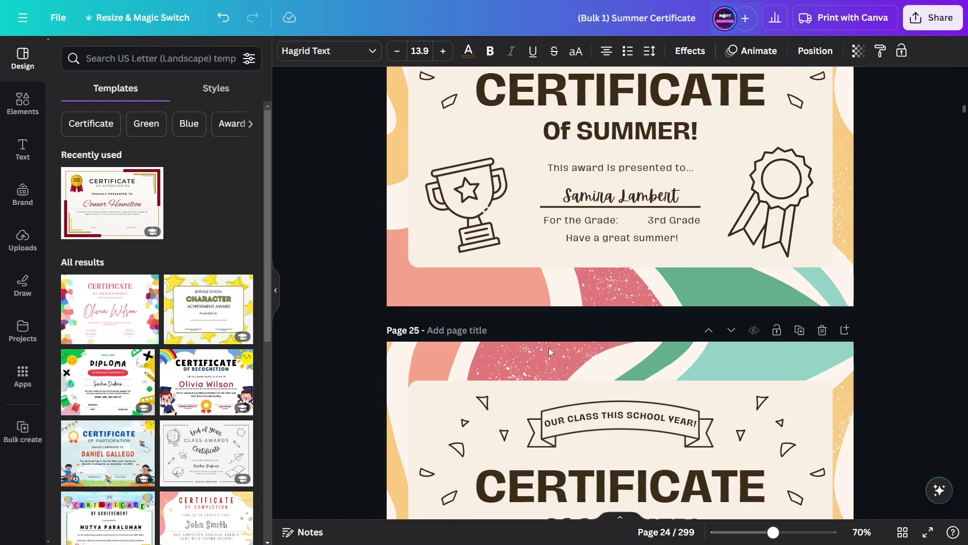
pyautogui.click(682, 227)
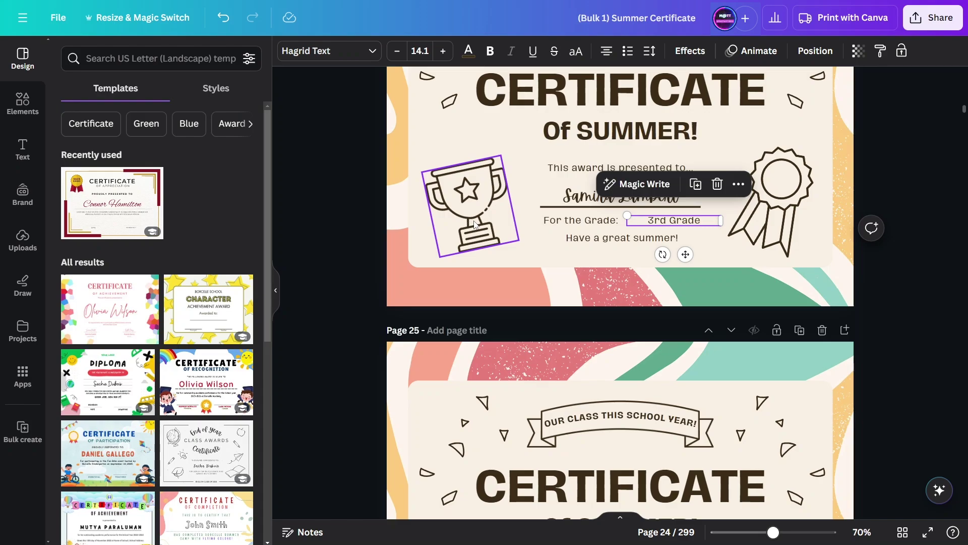
# Back in the single-page template, make the grade placeholder bold and narrow its box
pyautogui.hotkey('ctrl', 'w')
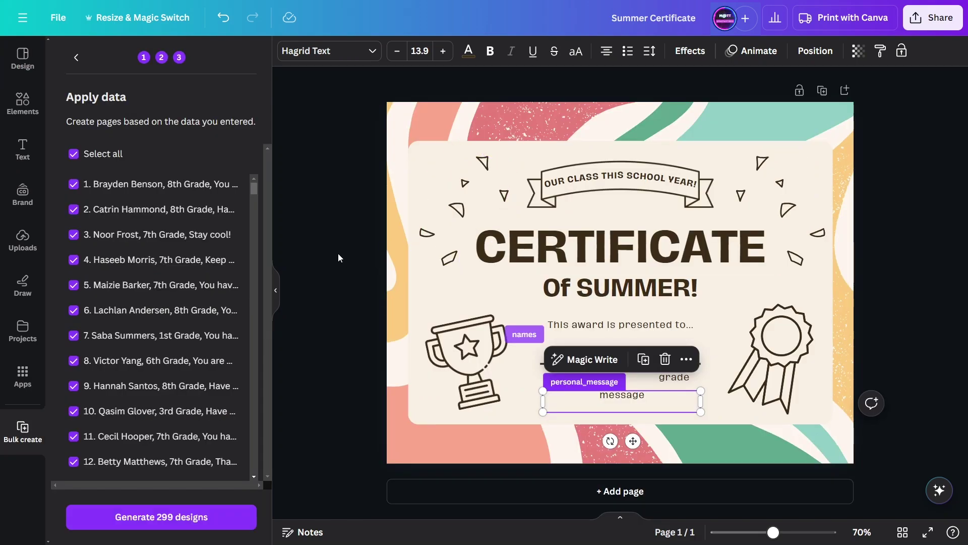
pyautogui.click(283, 221)
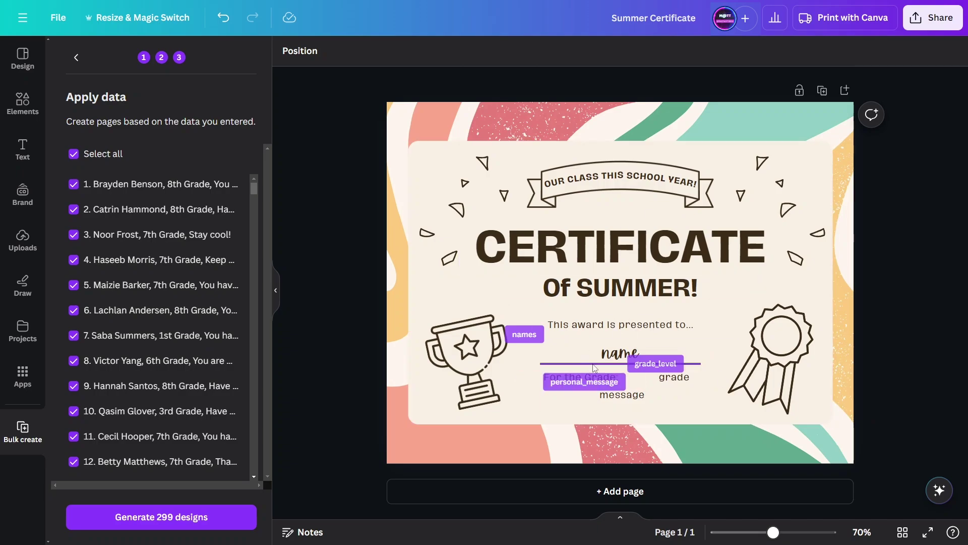
pyautogui.click(669, 382)
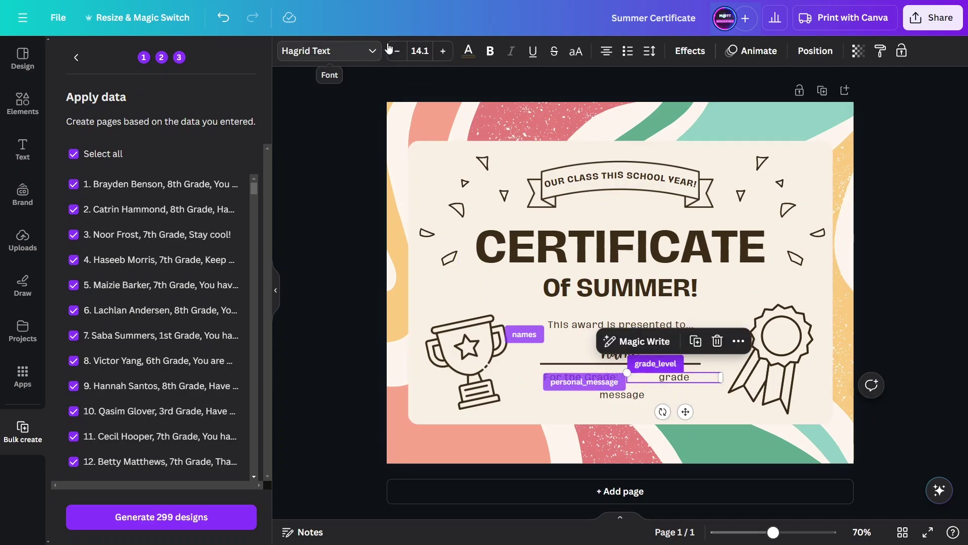
pyautogui.click(489, 51)
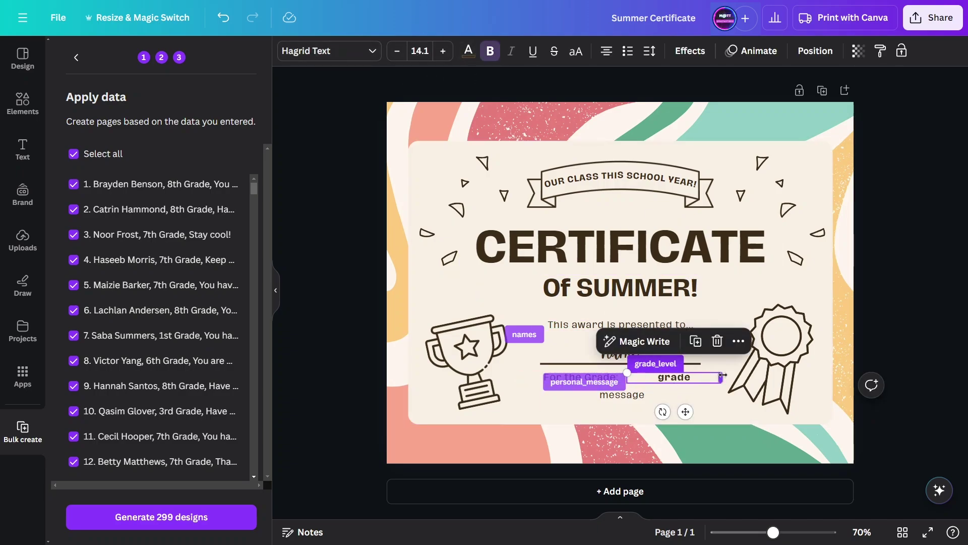
pyautogui.moveTo(723, 374); pyautogui.dragTo(709, 377)
# Raise the message text size to 19.9 and widen its box on both sides
pyautogui.click(621, 401)
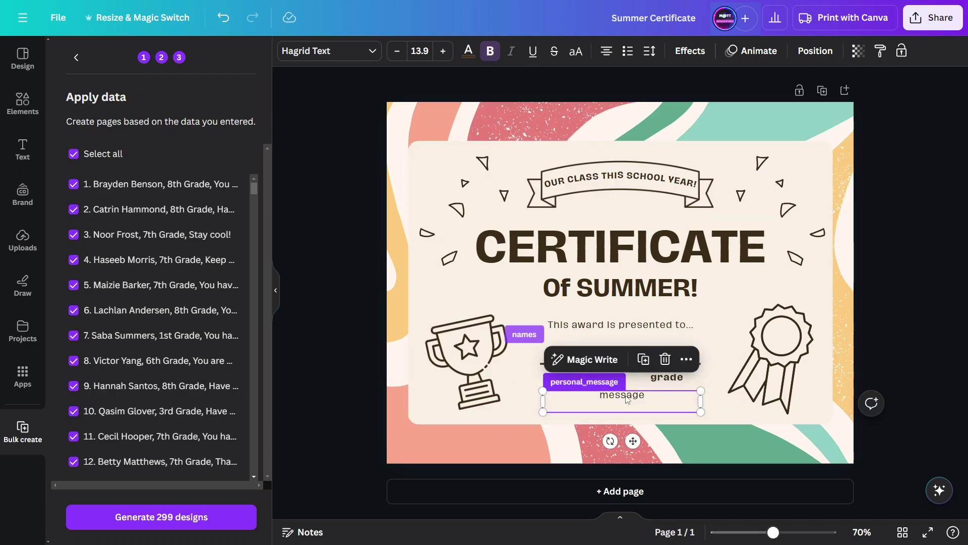
pyautogui.click(444, 51)
pyautogui.click(443, 52)
pyautogui.click(443, 51)
pyautogui.click(443, 51)
pyautogui.click(443, 51)
pyautogui.click(443, 51)
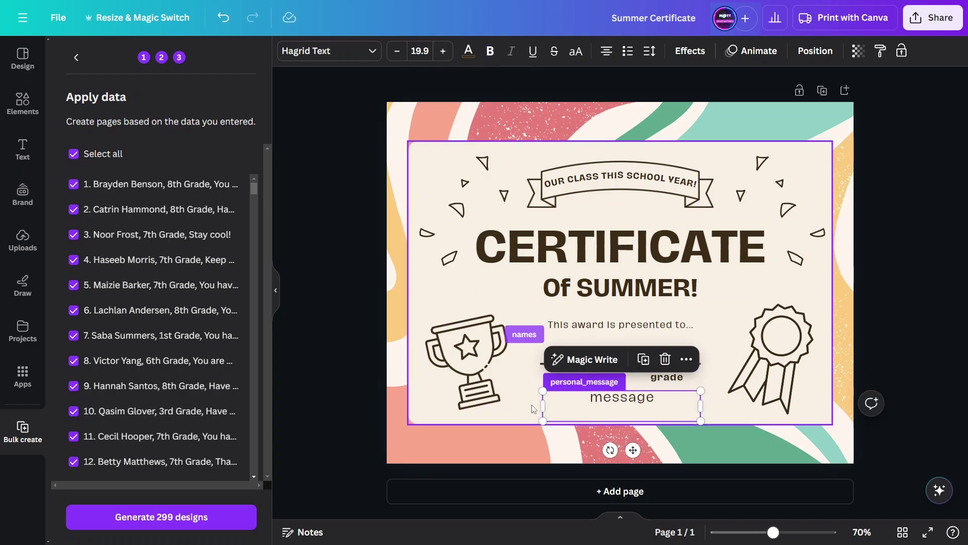
pyautogui.moveTo(543, 405); pyautogui.dragTo(504, 405)
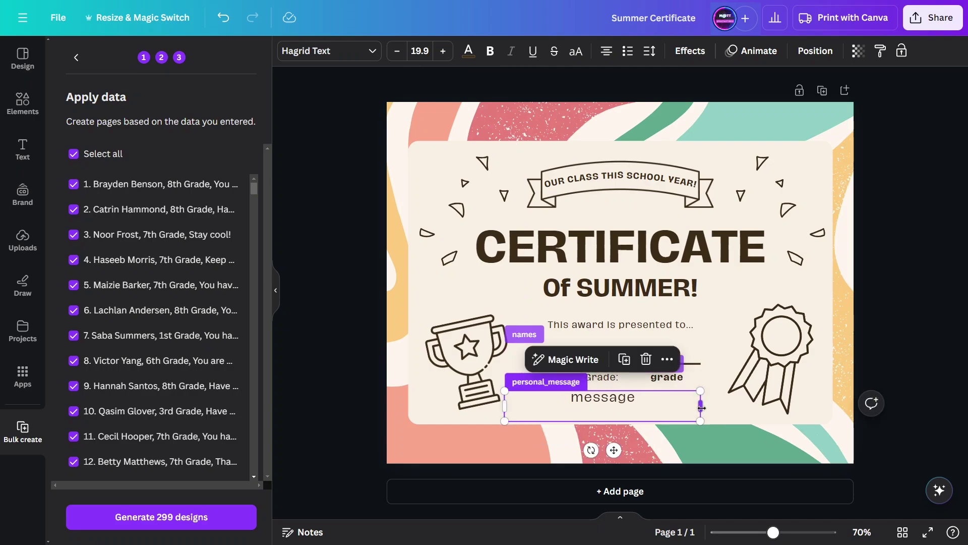
pyautogui.moveTo(701, 407); pyautogui.dragTo(727, 407)
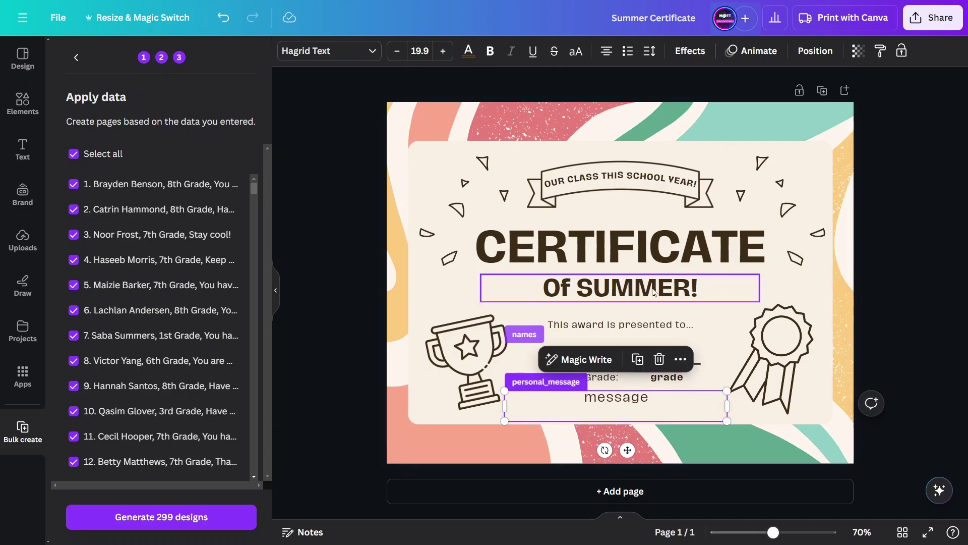
# Enlarge the name placeholder text and move it slightly higher above the line
pyautogui.click(619, 353)
pyautogui.click(619, 354)
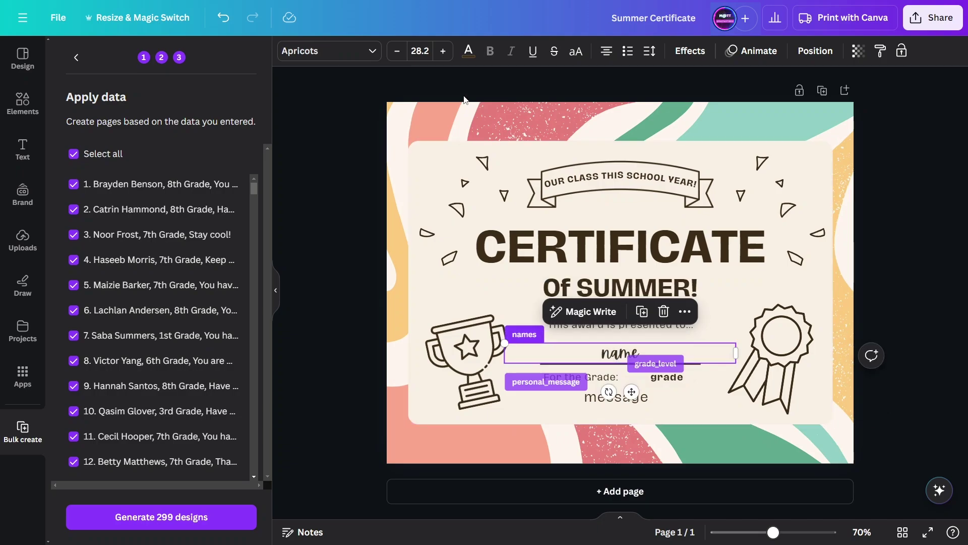
pyautogui.click(443, 51)
pyautogui.click(443, 51)
pyautogui.click(443, 51)
pyautogui.click(443, 51)
pyautogui.click(443, 51)
pyautogui.click(443, 51)
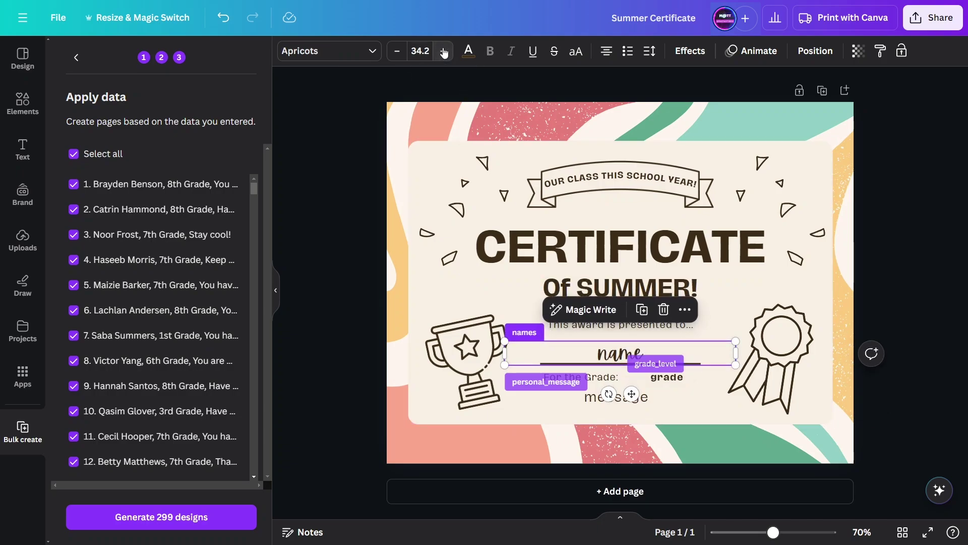
pyautogui.click(594, 352)
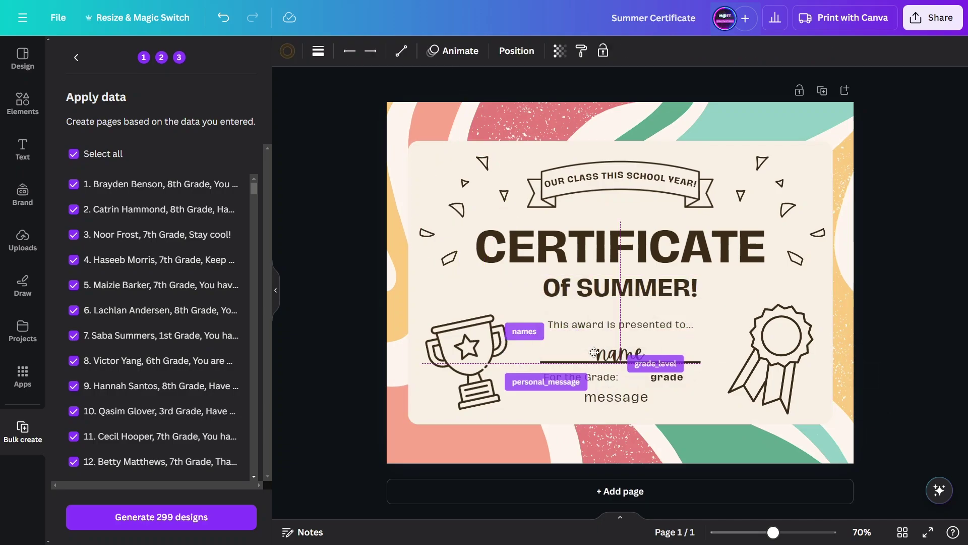
pyautogui.hotkey('ctrl', 'z')
pyautogui.click(580, 353)
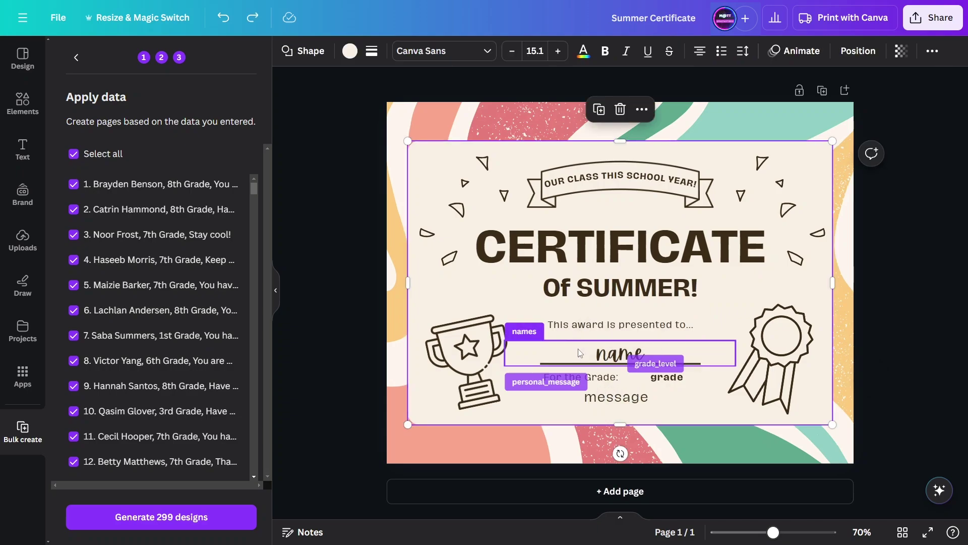
pyautogui.click(580, 353)
pyautogui.moveTo(580, 353); pyautogui.dragTo(584, 346)
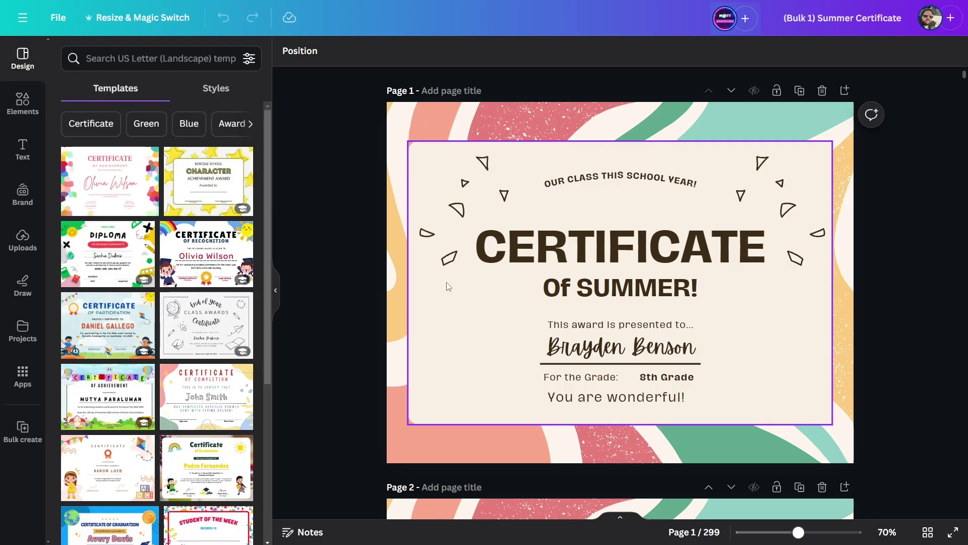
# Widen the canvas and scroll through the 299 generated (Bulk 1) certificate pages
pyautogui.scroll(-5, 687, 320)
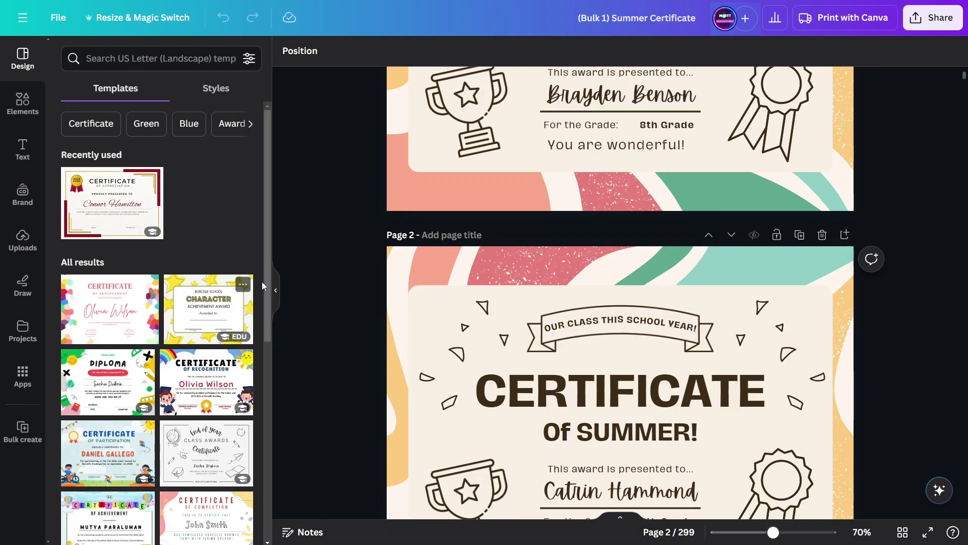
pyautogui.click(275, 290)
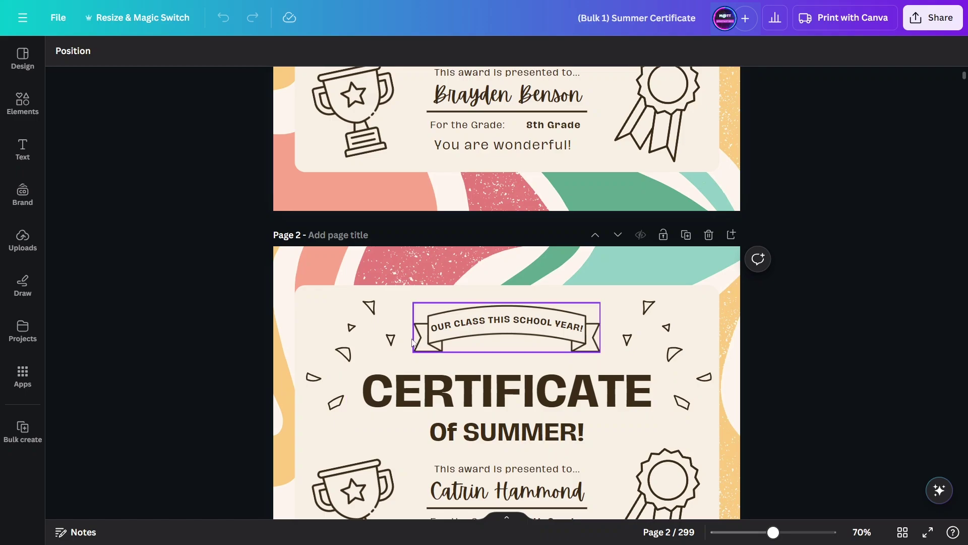
pyautogui.scroll(-3, 238, 284)
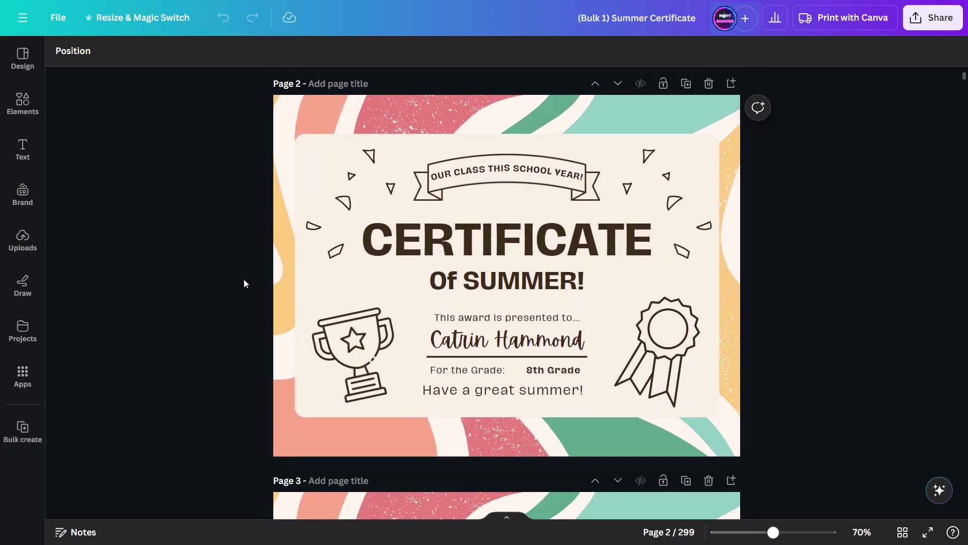
pyautogui.scroll(-15, 252, 303)
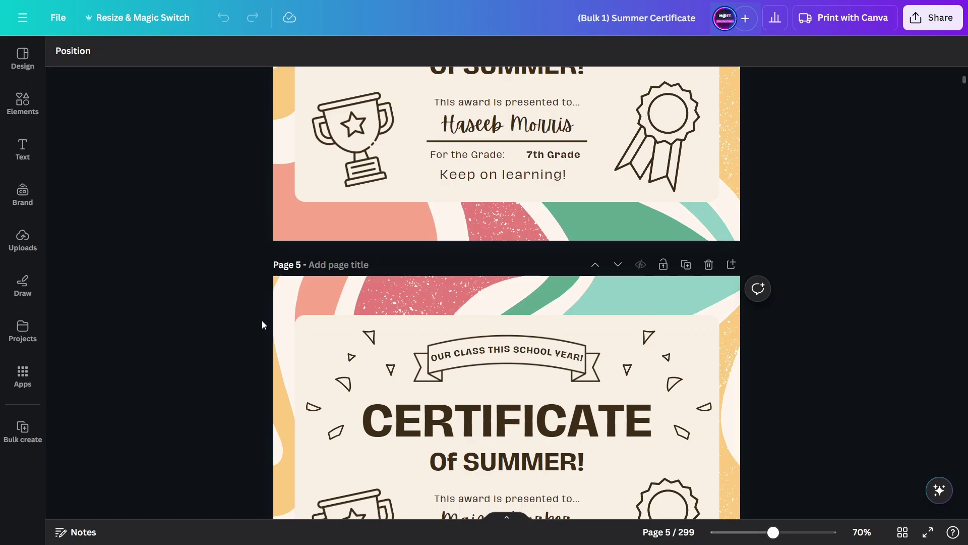
pyautogui.scroll(-5, 241, 303)
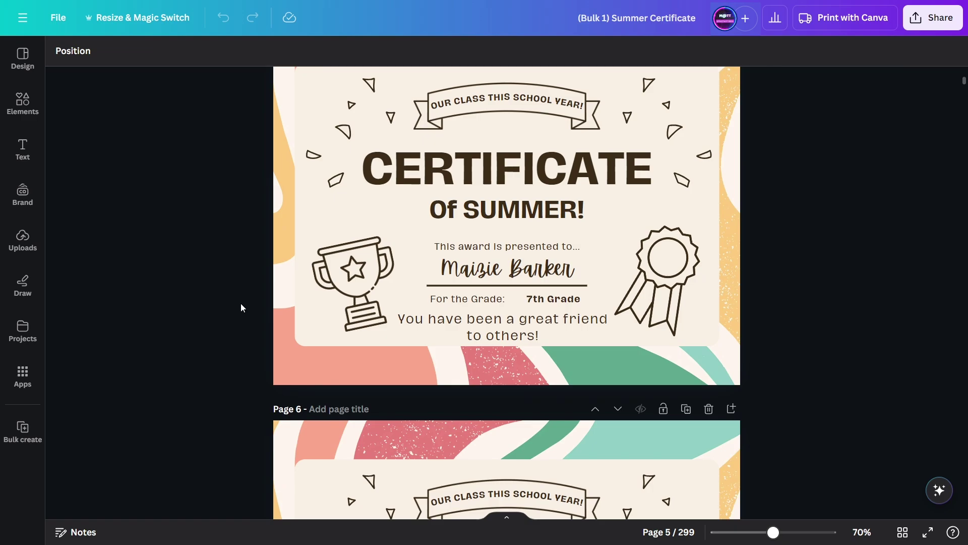
pyautogui.scroll(-6, 240, 303)
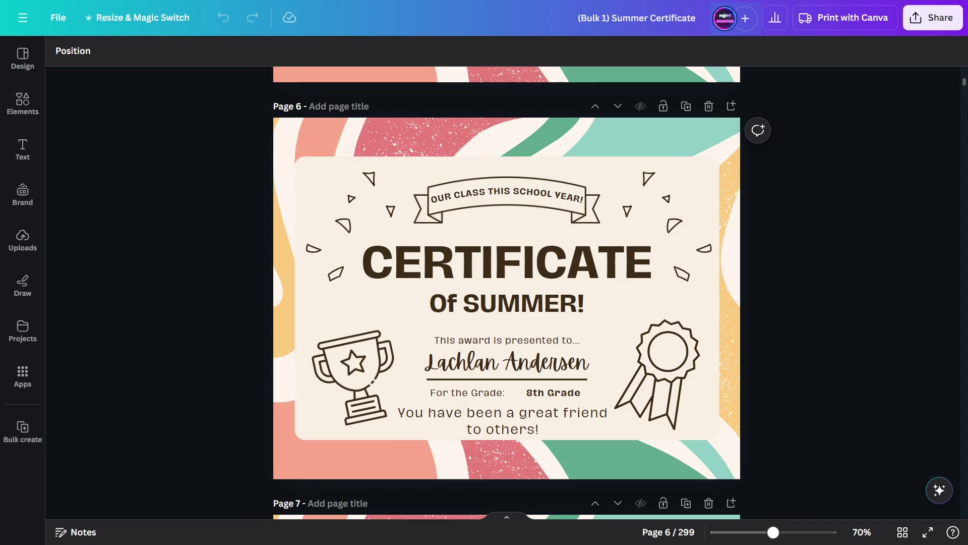
pyautogui.moveTo(964, 86); pyautogui.dragTo(964, 110)
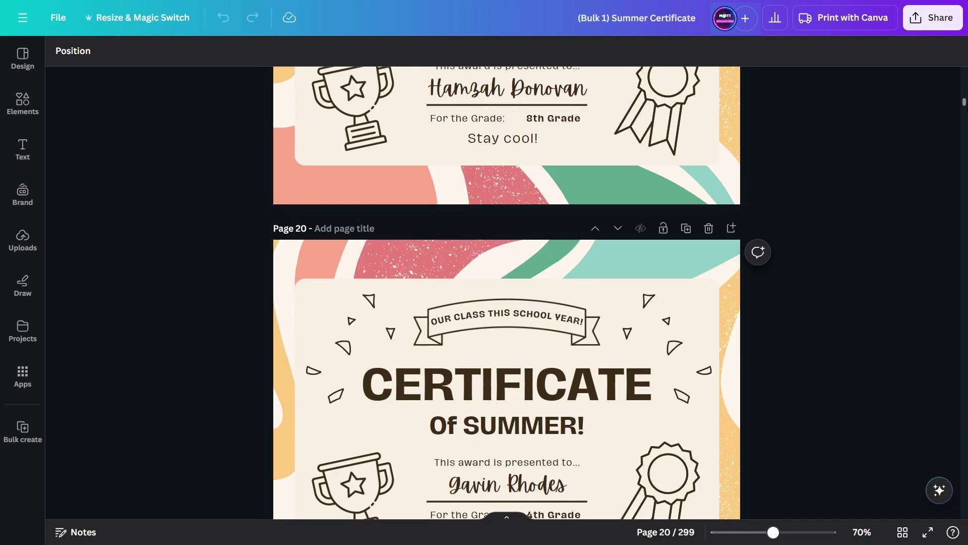
pyautogui.scroll(-1, 557, 203)
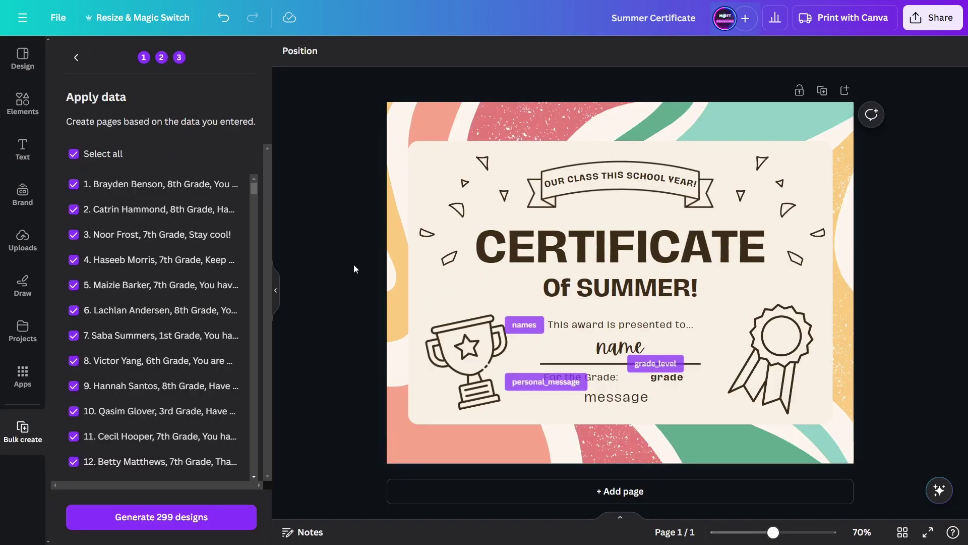
# Move Bulk create back from the Apply data list to step 1, 'Add your data'
pyautogui.scroll(-15, 151, 328)
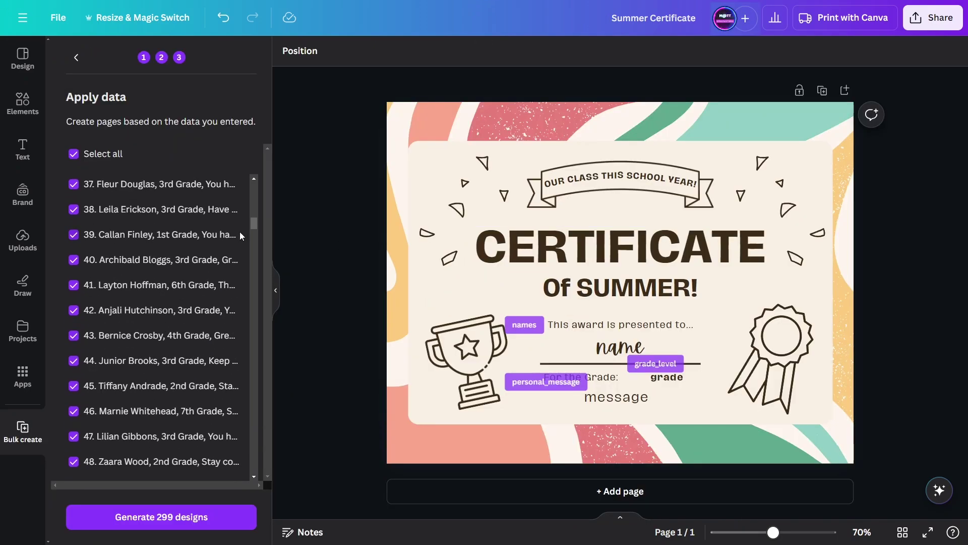
pyautogui.moveTo(250, 226); pyautogui.dragTo(252, 184)
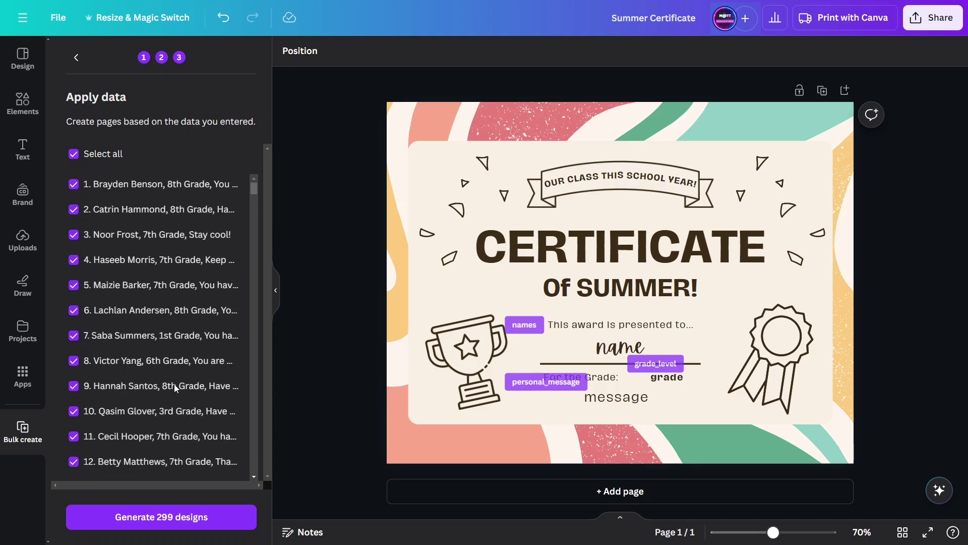
pyautogui.click(76, 58)
pyautogui.click(76, 58)
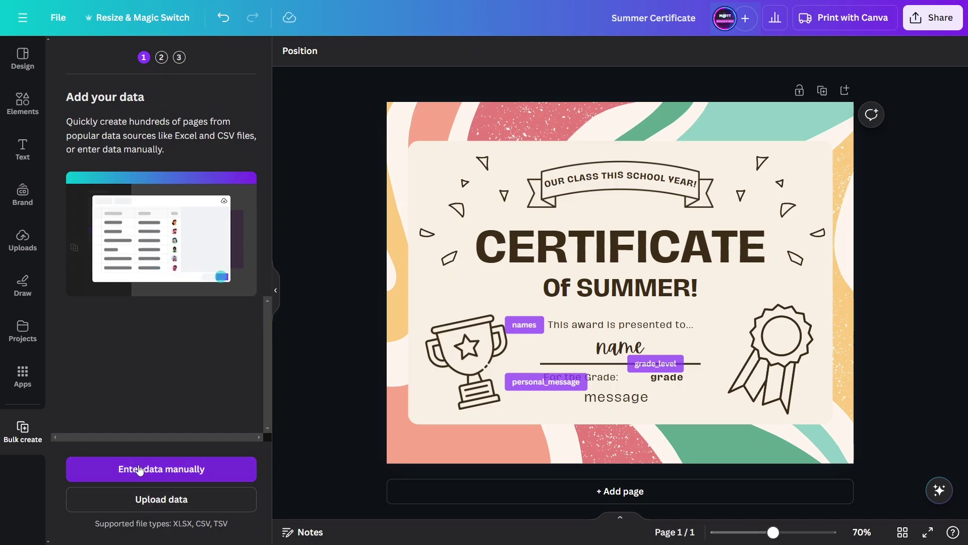
# In Google Sheets, select all of class_list_pt2's A1:D102 data on its tab
pyautogui.hotkey('alt', 'Tab')
pyautogui.click(237, 528)
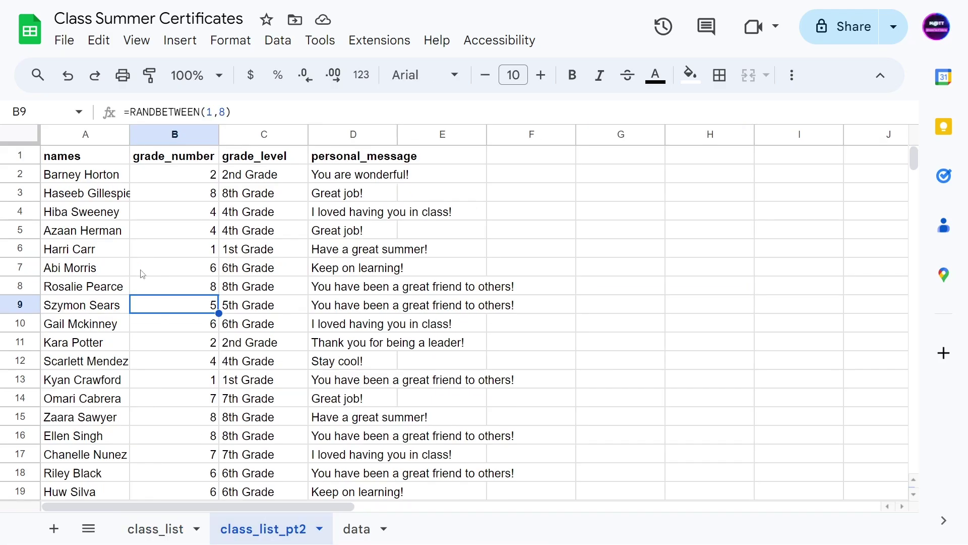
pyautogui.click(84, 159)
pyautogui.moveTo(81, 141); pyautogui.dragTo(368, 139)
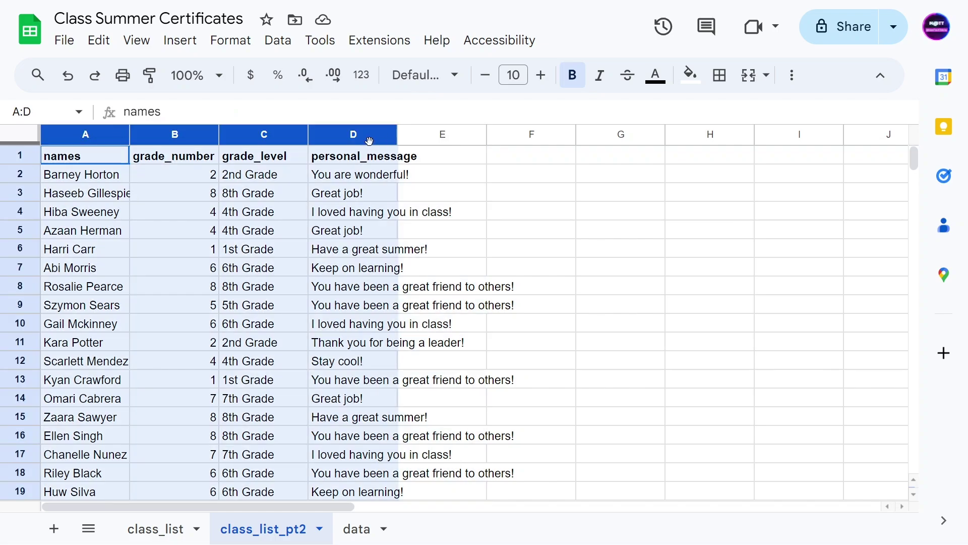
pyautogui.click(353, 193)
pyautogui.click(184, 160)
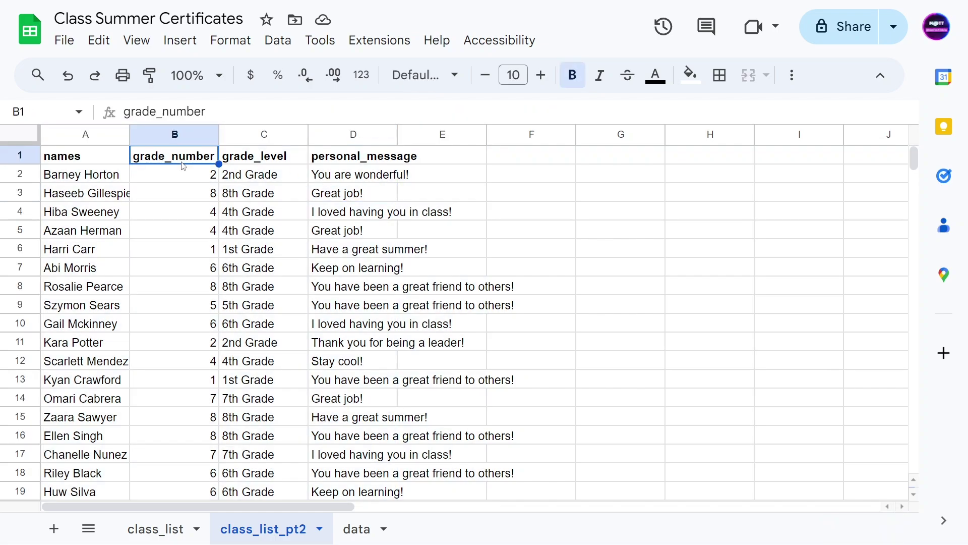
pyautogui.hotkey('ctrl', 'a')
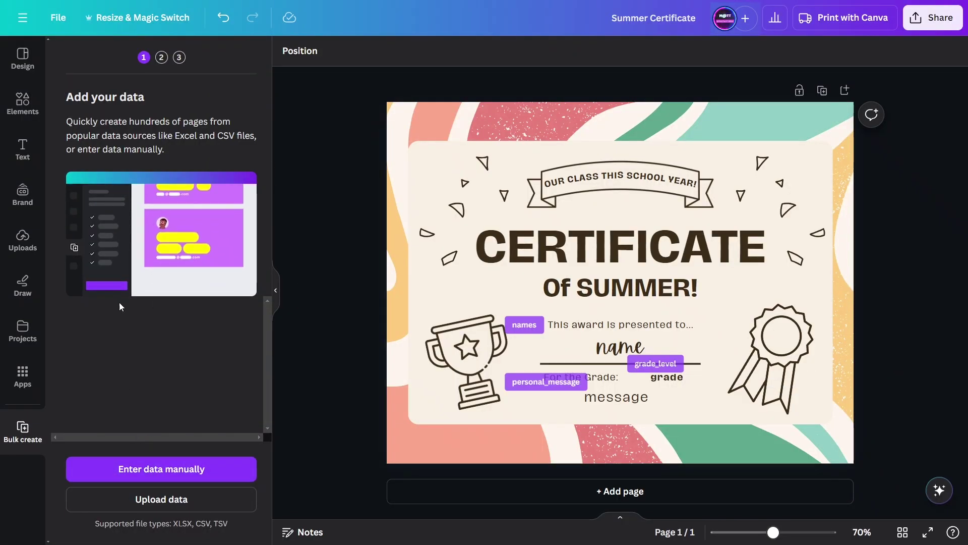
# Clear Canva's manual data table, paste in the 101 class_list_pt2 rows, and confirm
pyautogui.click(157, 462)
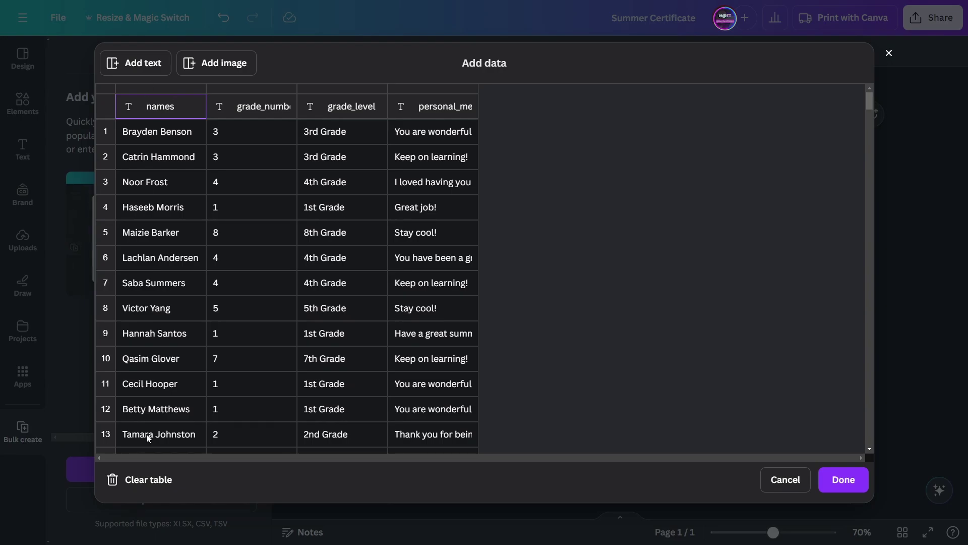
pyautogui.click(135, 479)
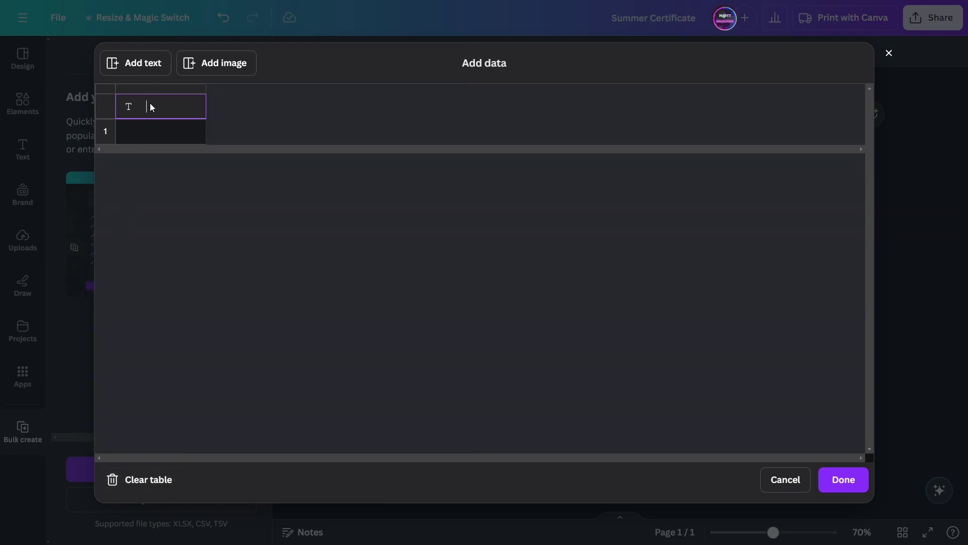
pyautogui.hotkey('ctrl', 'v')
pyautogui.scroll(-20, 407, 222)
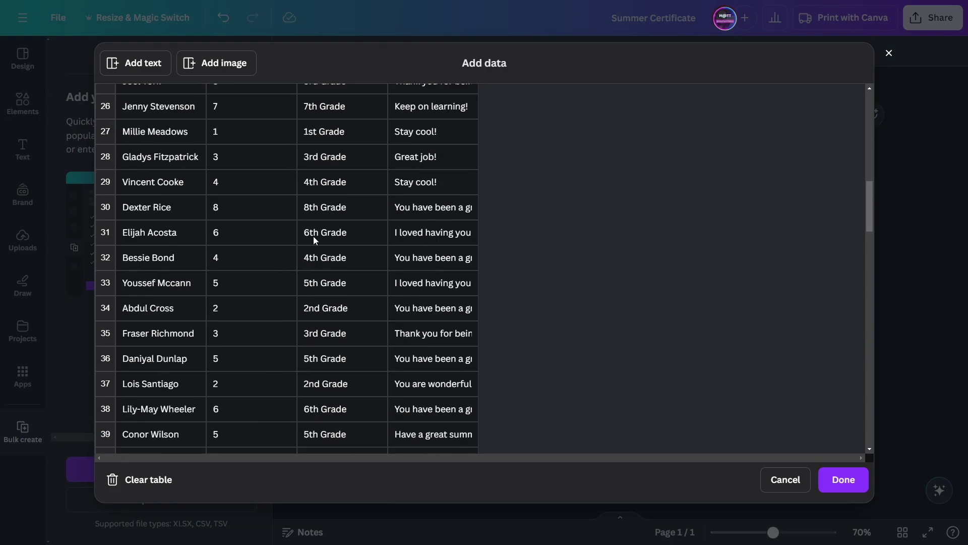
pyautogui.scroll(-2, 301, 308)
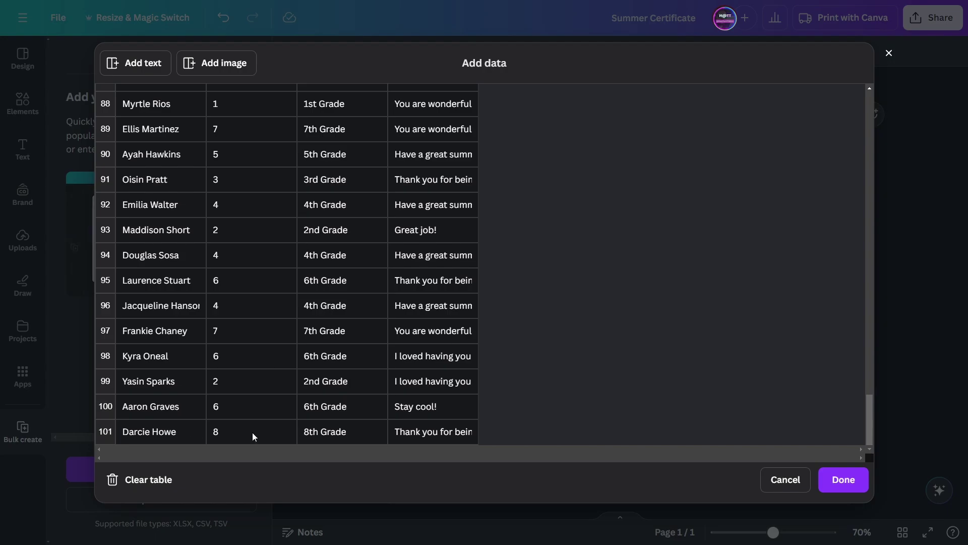
pyautogui.click(860, 487)
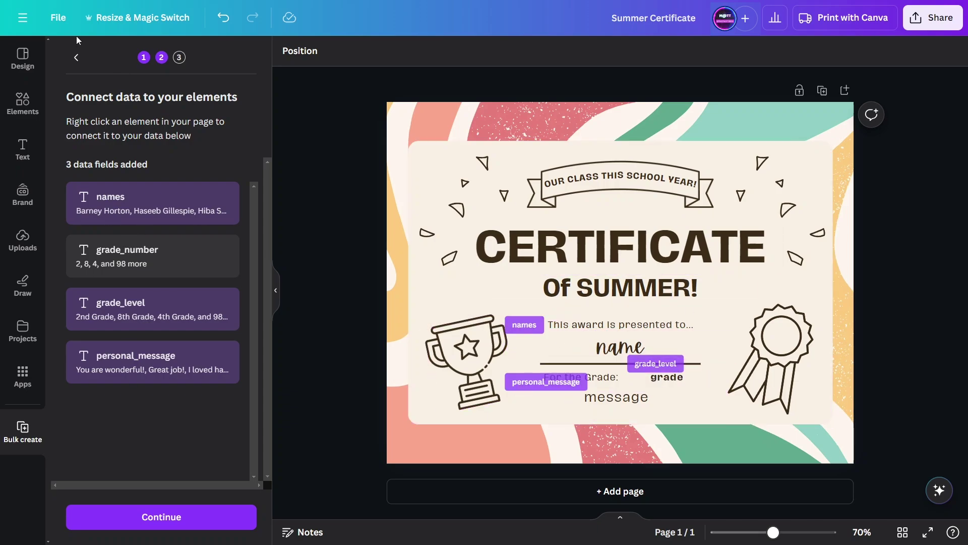
# Check all 101 rows are ticked in Apply data and generate the 101 certificate designs
pyautogui.click(158, 519)
pyautogui.scroll(-20, 252, 268)
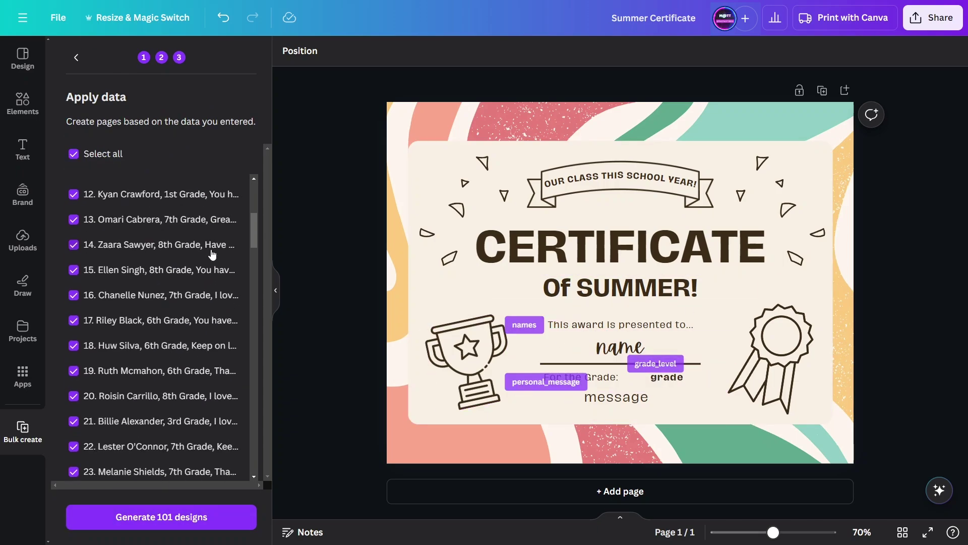
pyautogui.scroll(-13, 258, 438)
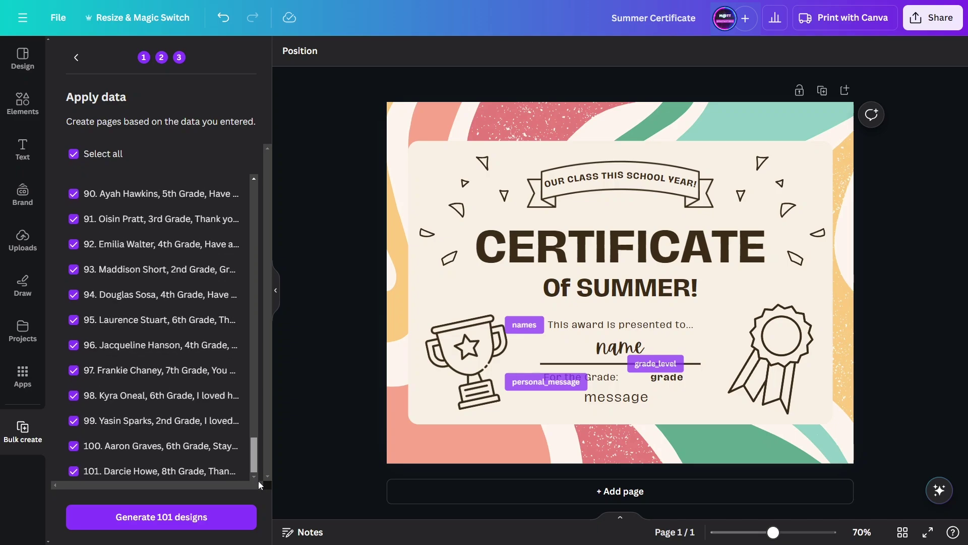
pyautogui.scroll(20, 258, 352)
pyautogui.scroll(-20, 264, 331)
pyautogui.moveTo(254, 455); pyautogui.dragTo(268, 160)
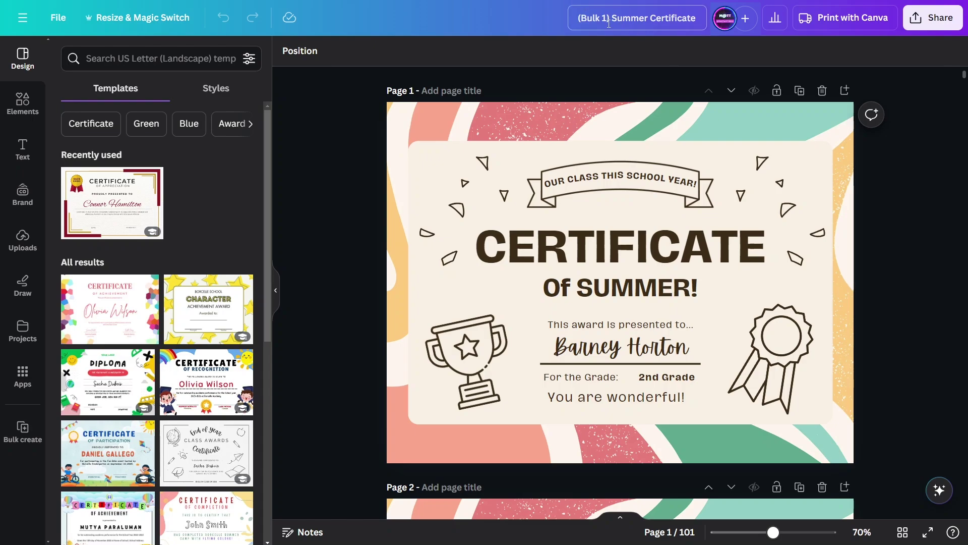
# Rename the design to '(Bulk 1) Summer Certificate_pt2' and review its first pages
pyautogui.click(701, 18)
pyautogui.write('_pt2')
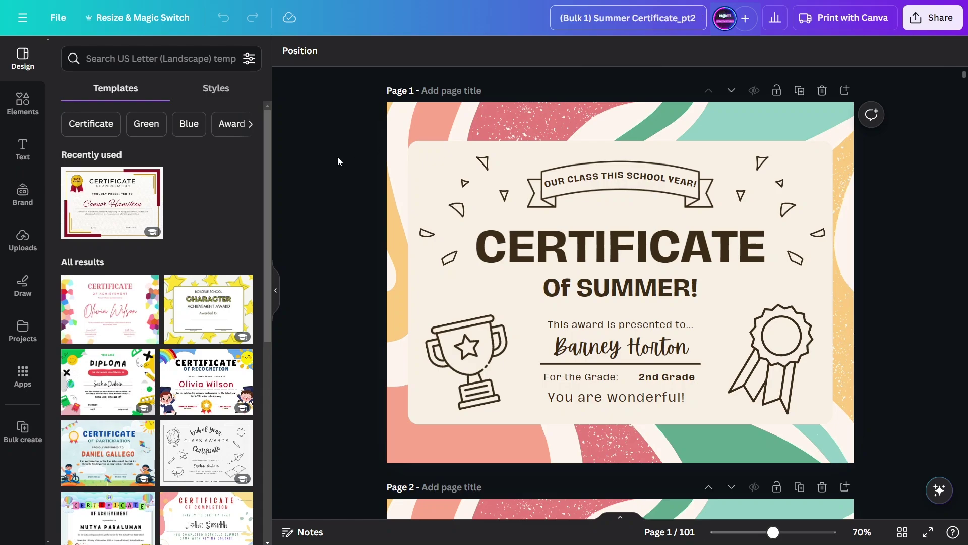
pyautogui.click(319, 197)
pyautogui.scroll(-10, 531, 235)
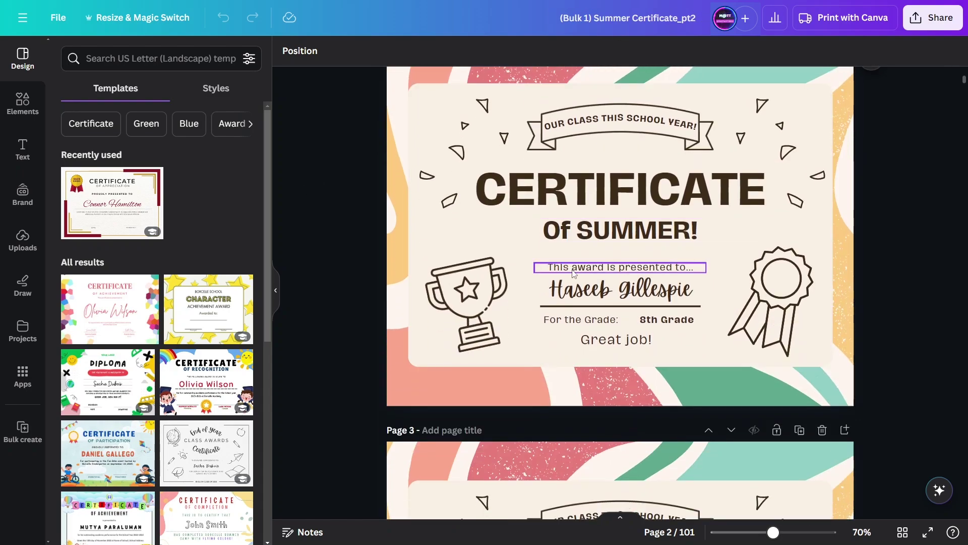
pyautogui.scroll(-8, 551, 324)
pyautogui.scroll(16, 575, 332)
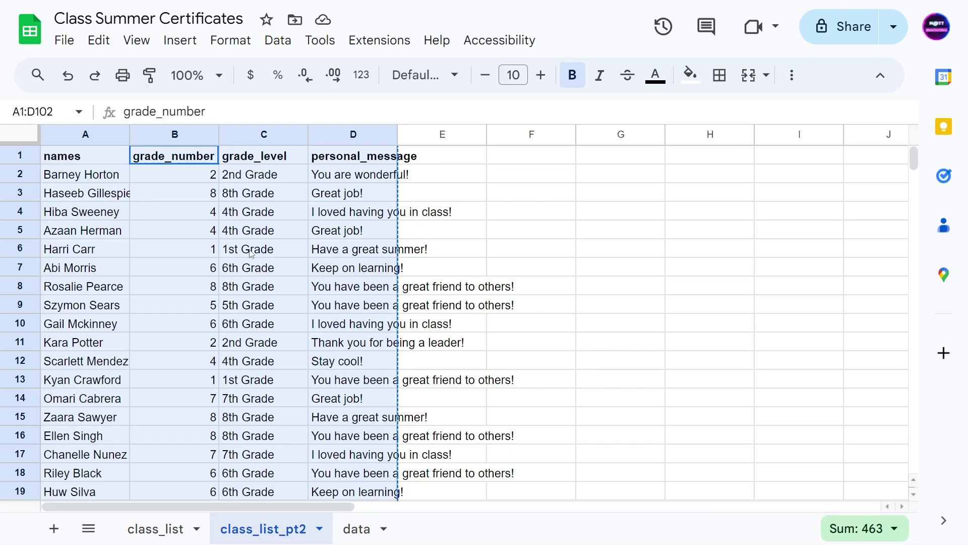
# In the spreadsheet, jump from the first student name down to the last row
pyautogui.hotkey('ctrl', 'c')
pyautogui.click(262, 230)
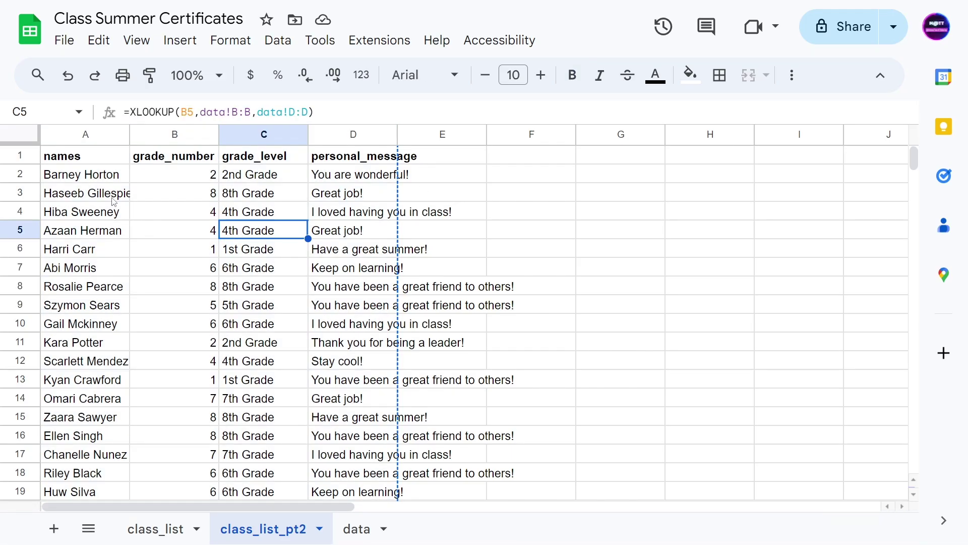
pyautogui.click(73, 179)
pyautogui.press('Up')
pyautogui.press('Down')
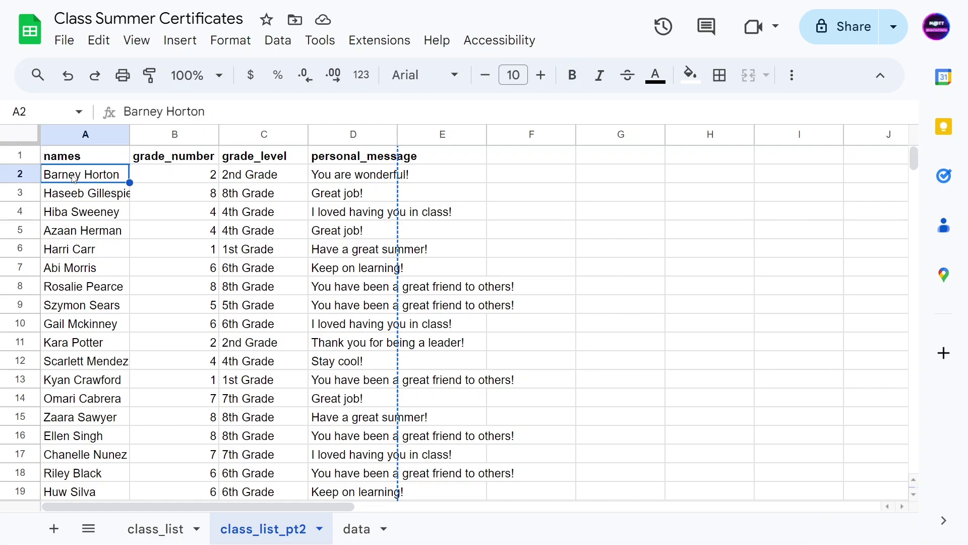
pyautogui.hotkey('ctrl', 'Down')
pyautogui.scroll(-3, 93, 229)
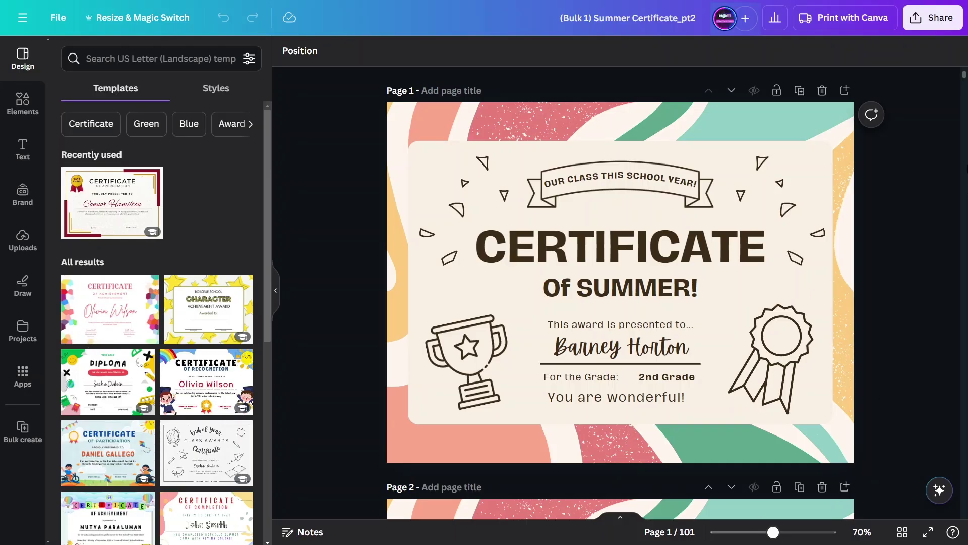
# Check page 101 shows the final student, go back to page 1, and hide the side panel
pyautogui.press('End')
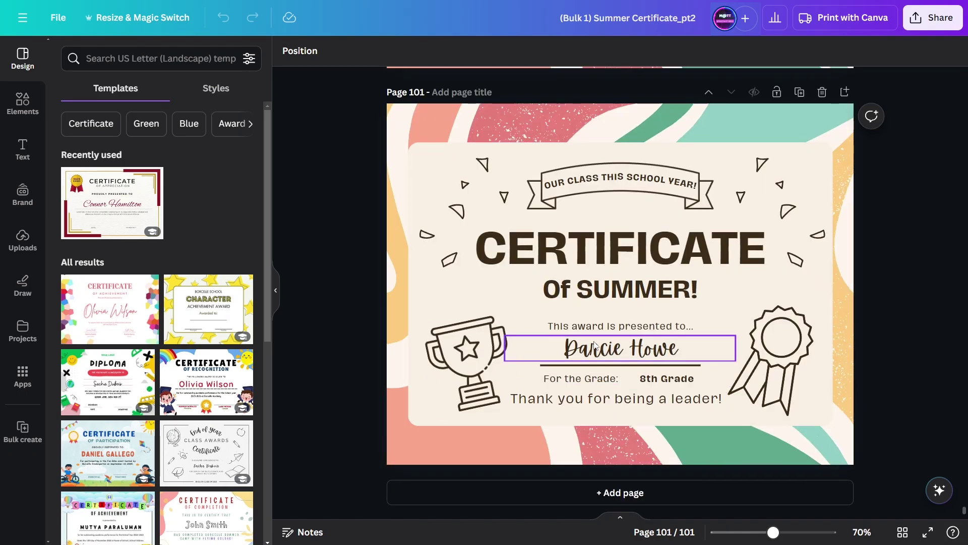
pyautogui.scroll(2, 935, 419)
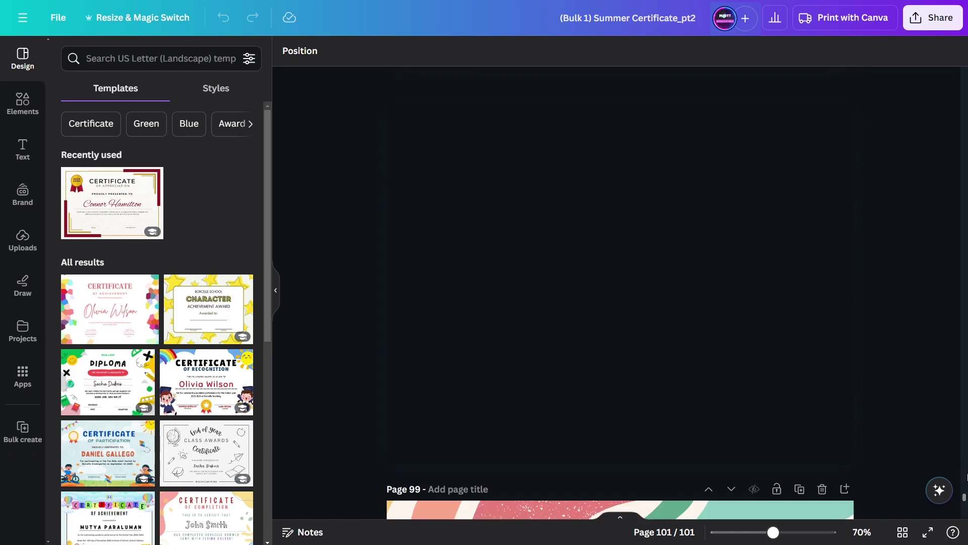
pyautogui.click(963, 96)
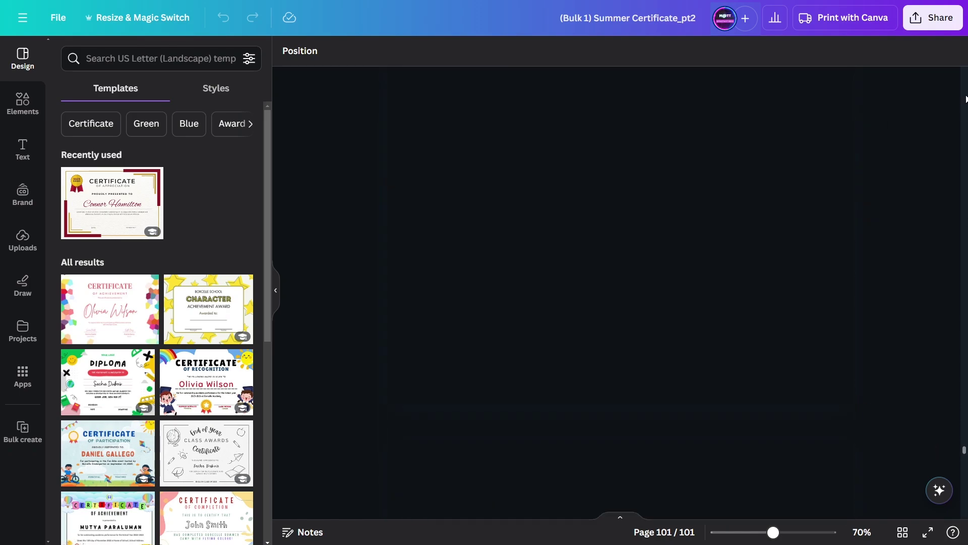
pyautogui.click(963, 71)
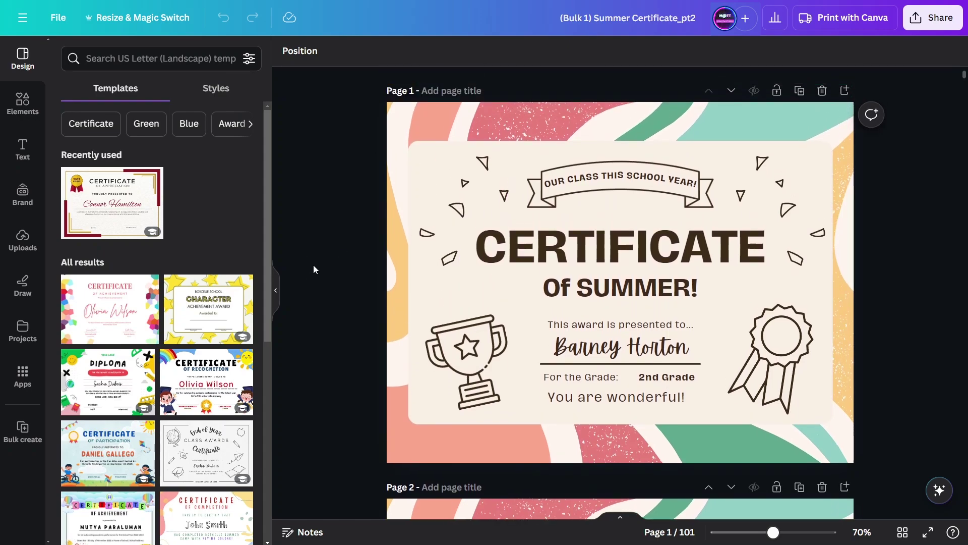
pyautogui.click(275, 285)
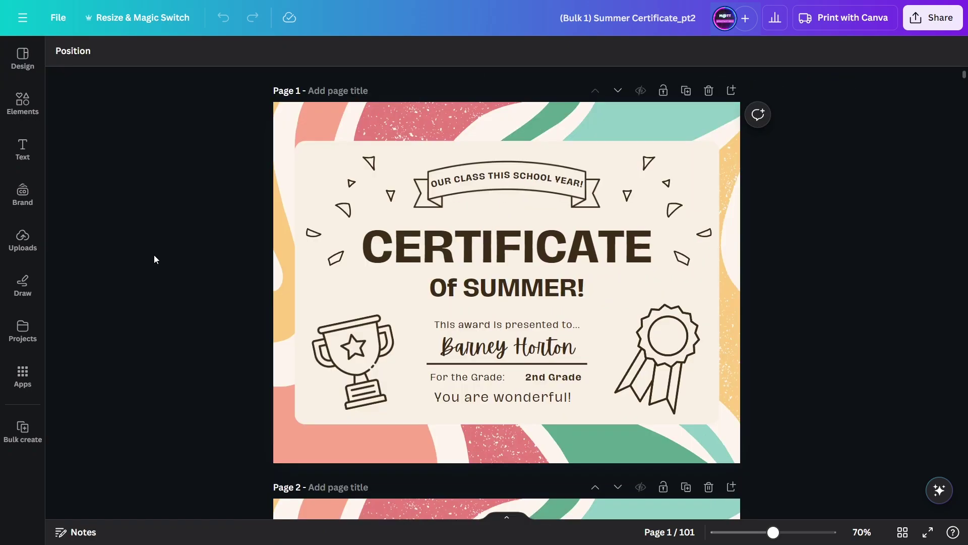